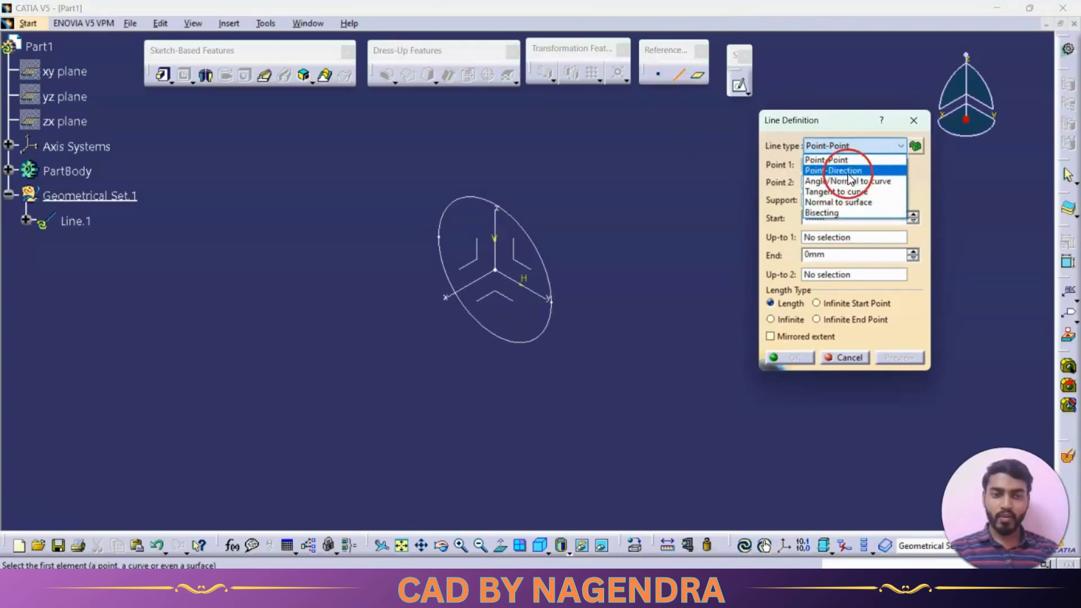
Define a Point-Point line with the axis system's origin as its first point
left_click(838, 159)
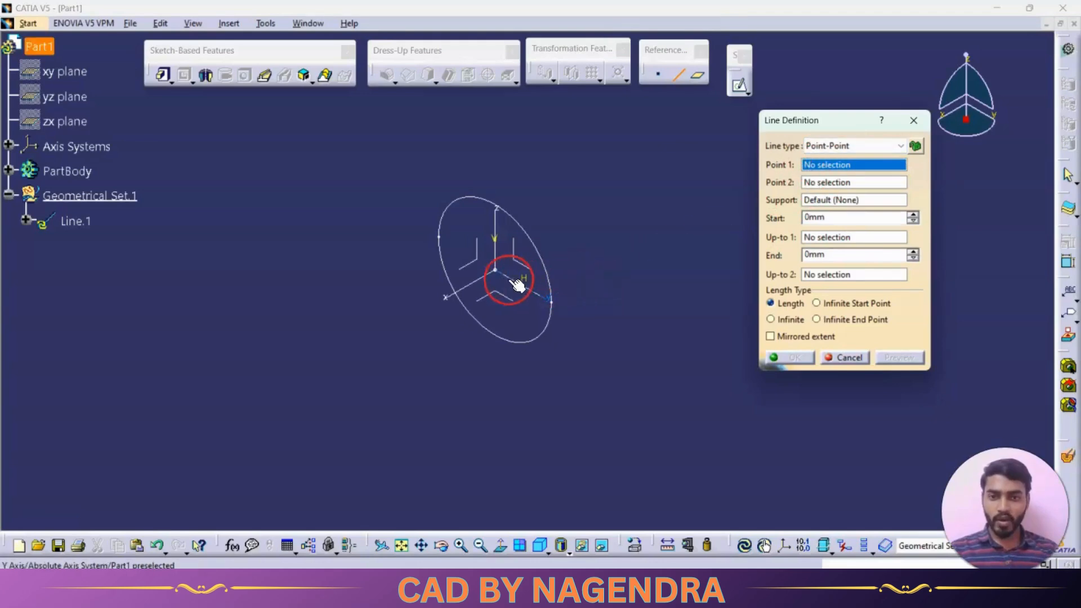
left_click(495, 270)
middle_click_drag(583, 269, 528, 278)
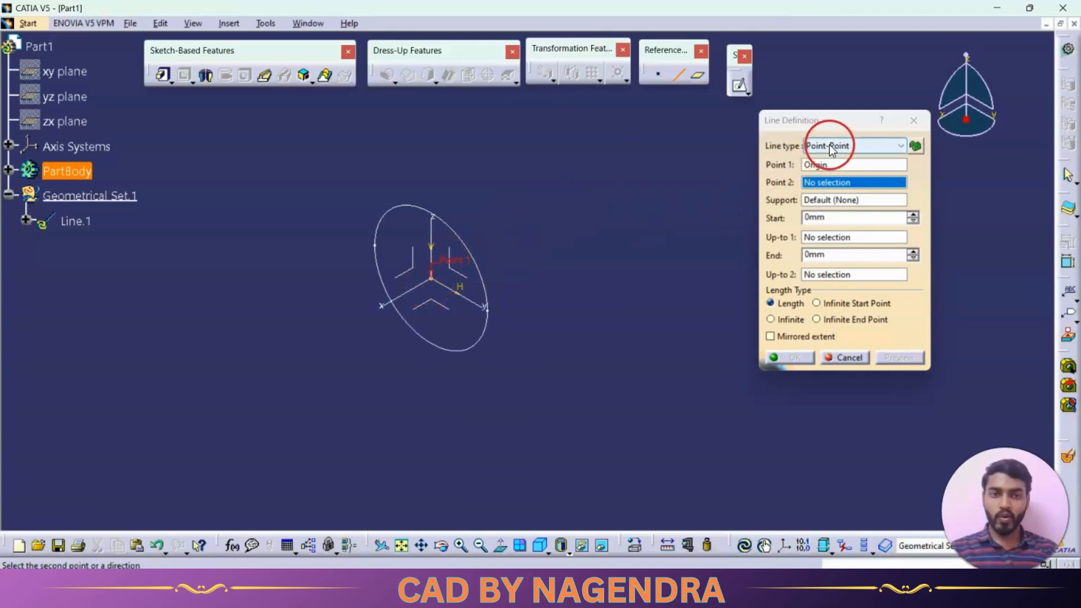
Create the line's second point by coordinates at X -46 mm and Z 52 mm, and complete the line
right_click(822, 181)
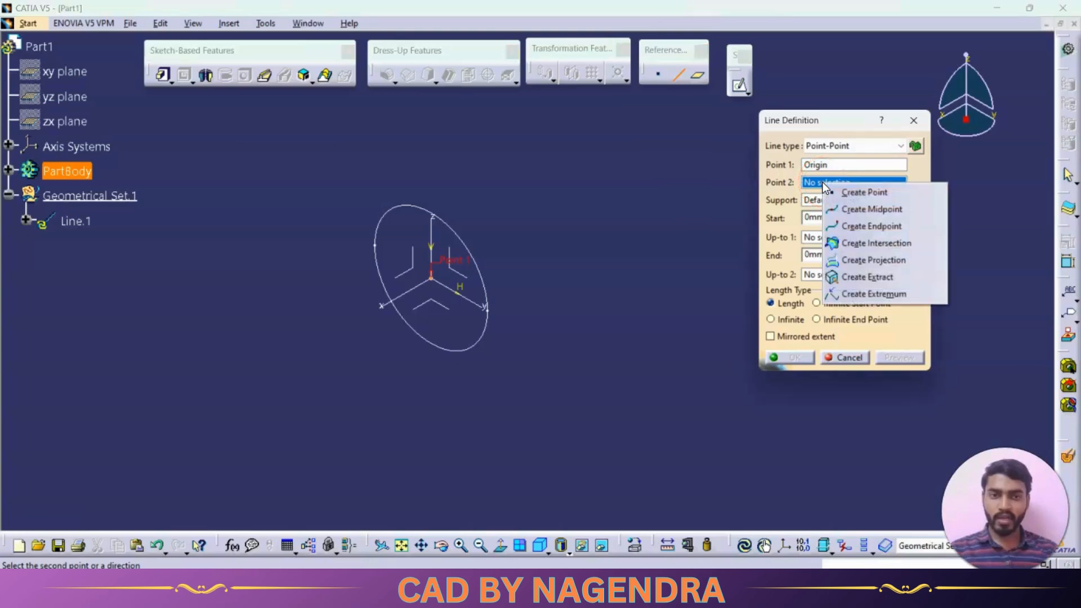
left_click(864, 191)
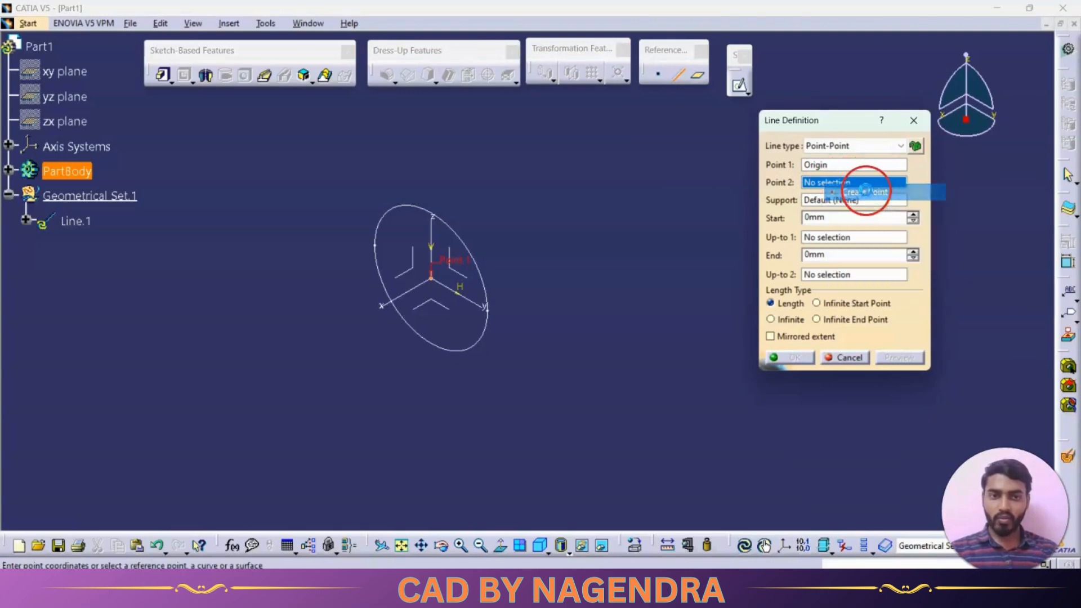
left_click(764, 164)
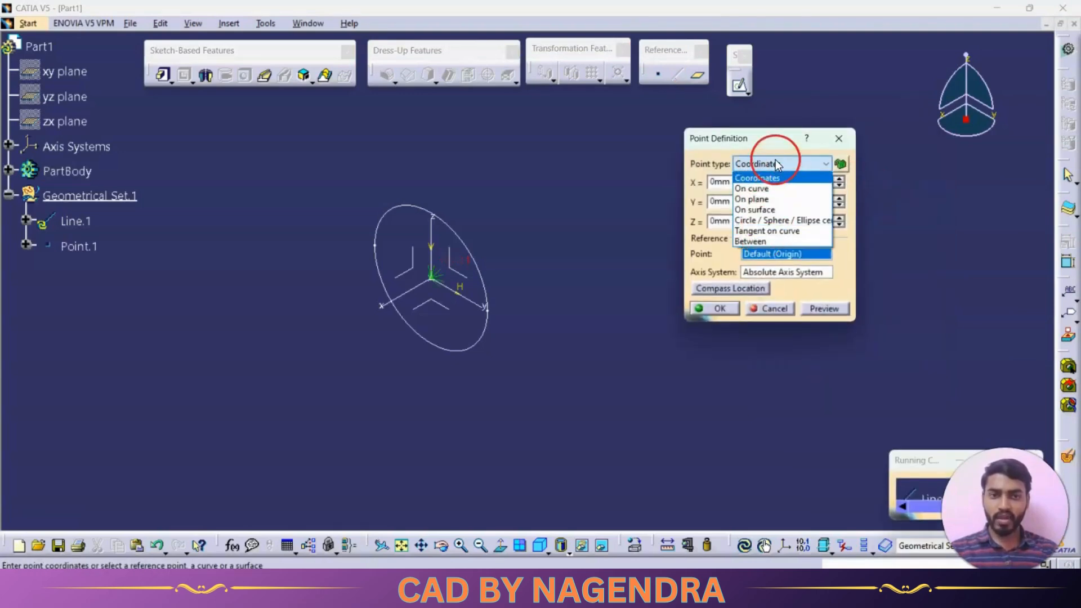
left_click(775, 161)
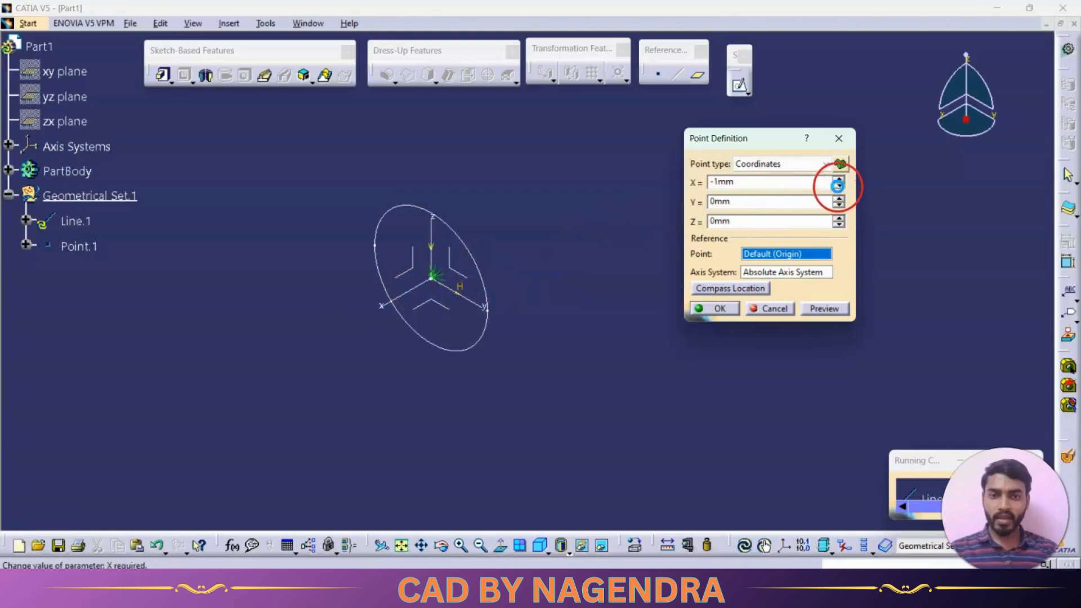
left_click(838, 185)
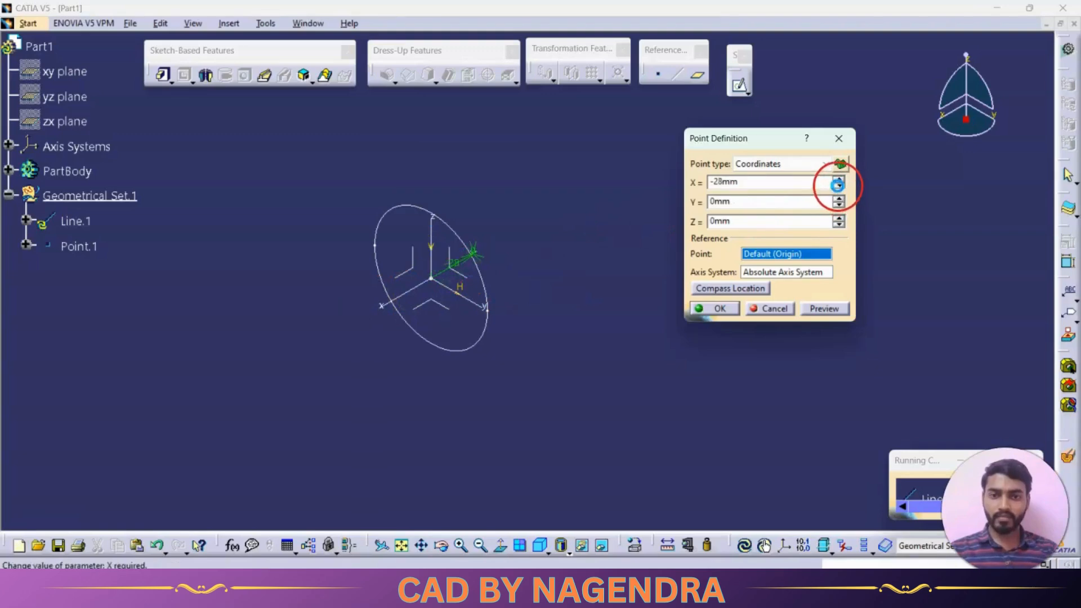
left_click(838, 218)
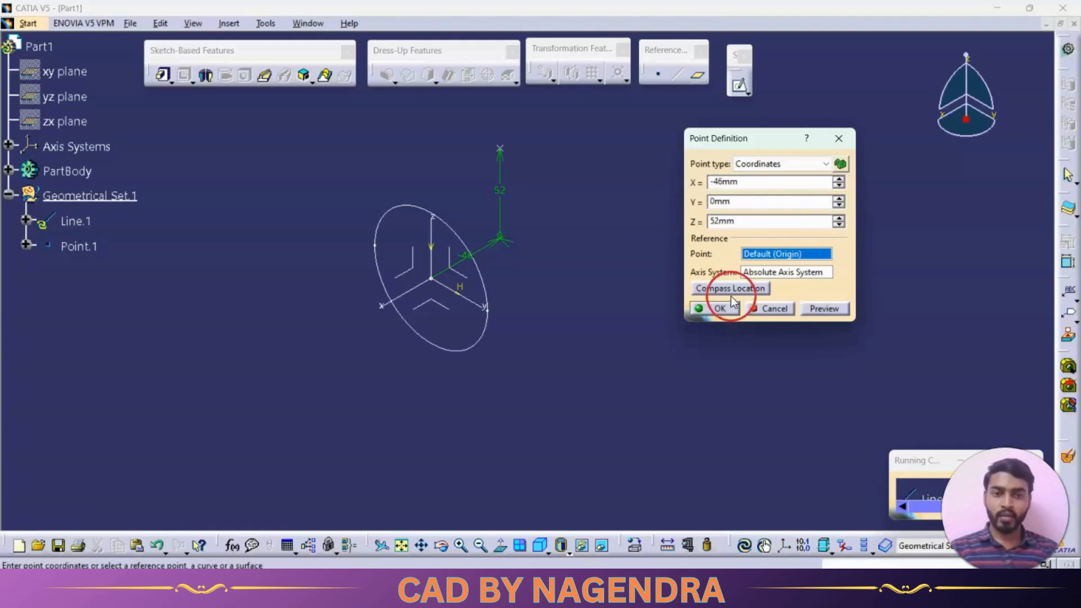
left_click(717, 309)
middle_click_drag(550, 208, 644, 225)
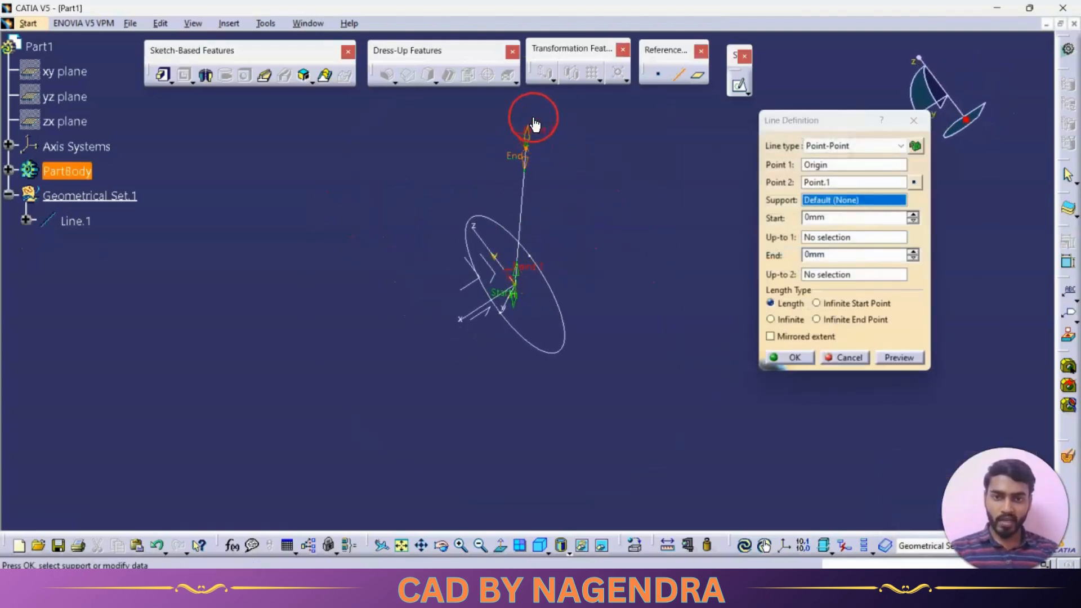
middle_click_drag(549, 224, 661, 168)
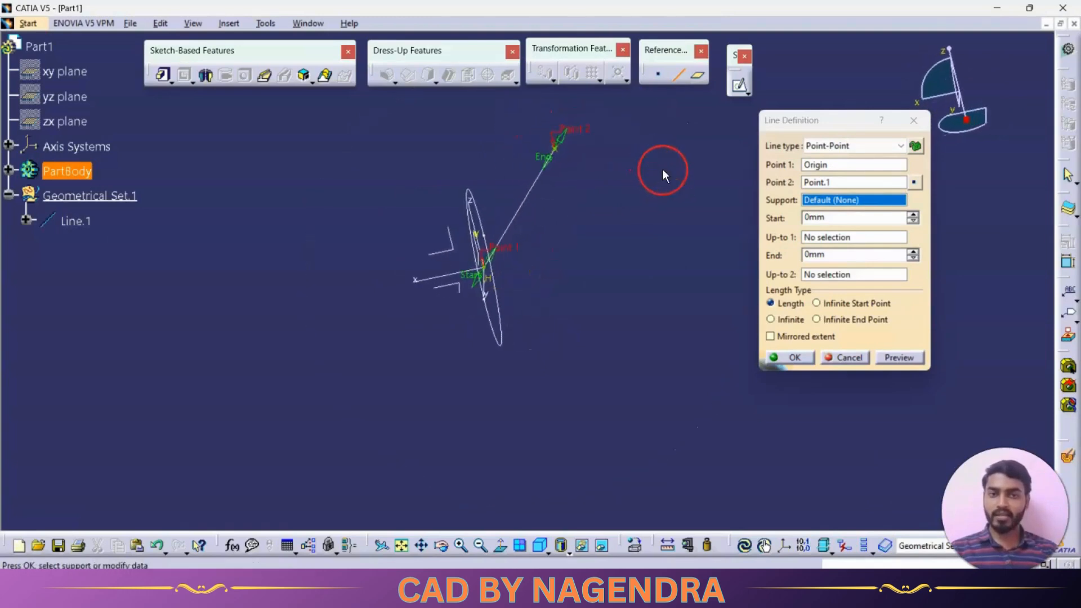
left_click(794, 358)
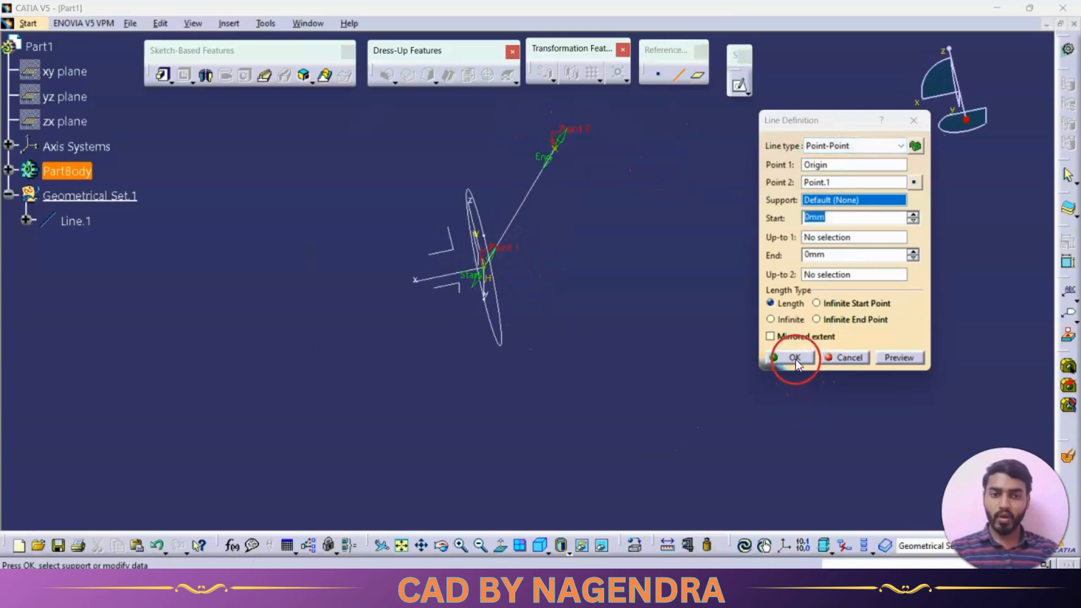
Create a Point-Direction line from the first line's free end along the Y axis, with its end at 47 mm
left_click(542, 546)
left_click(677, 73)
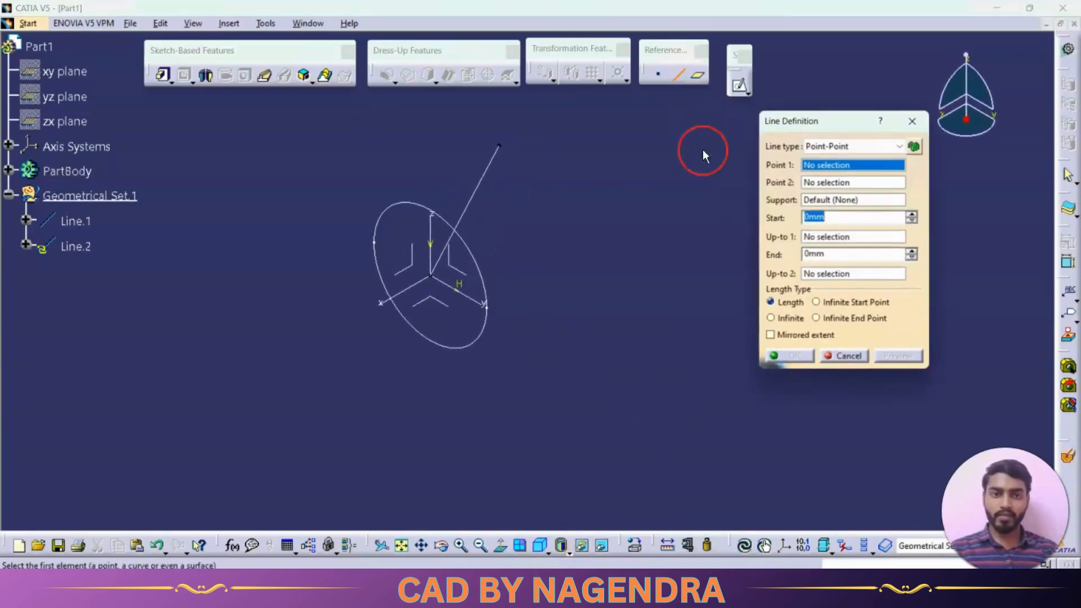
left_click(836, 146)
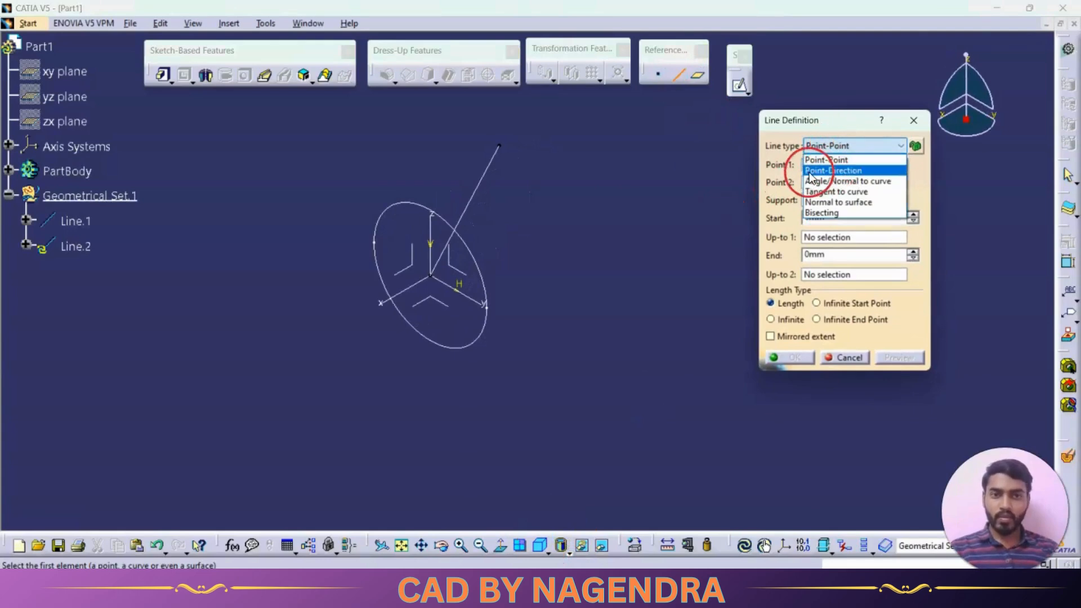
left_click(832, 170)
middle_click_drag(598, 261, 621, 288)
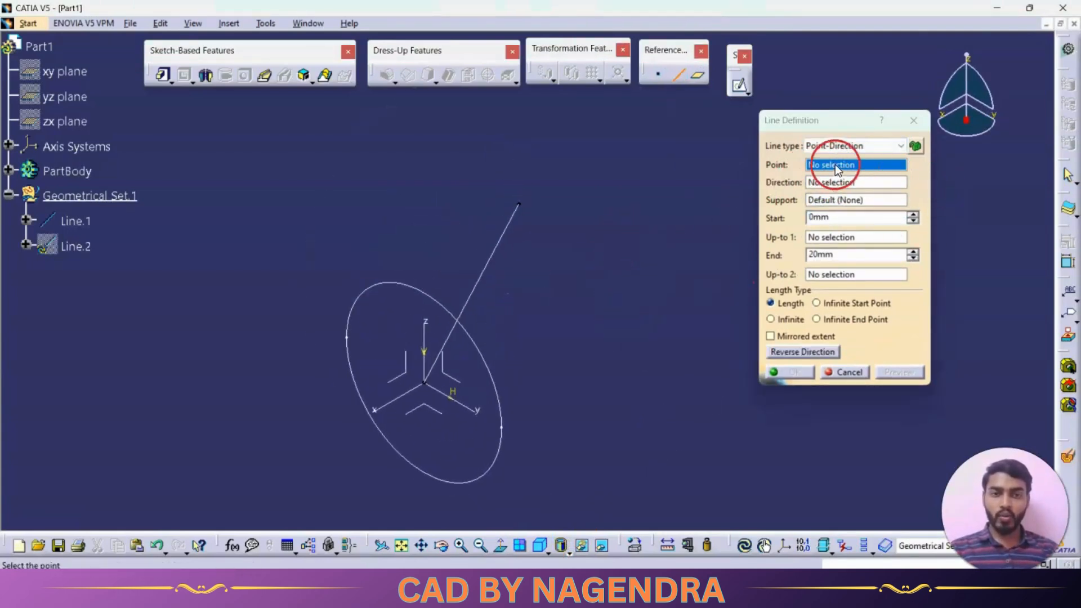
left_click(519, 205)
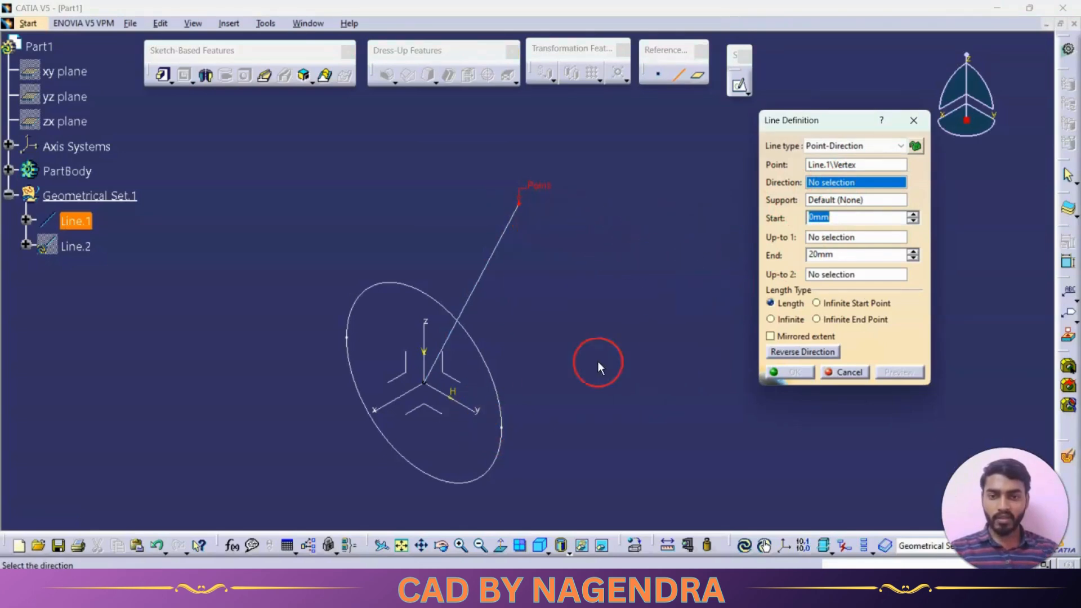
left_click(472, 412)
left_click_drag(565, 252, 618, 283)
left_click(793, 375)
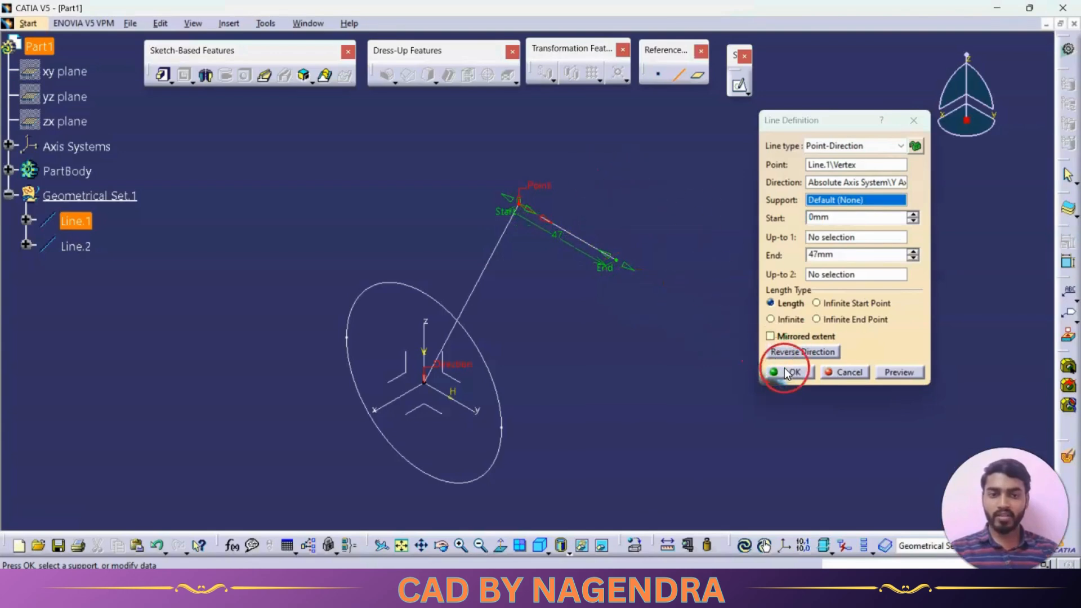
left_click(789, 372)
left_click(679, 75)
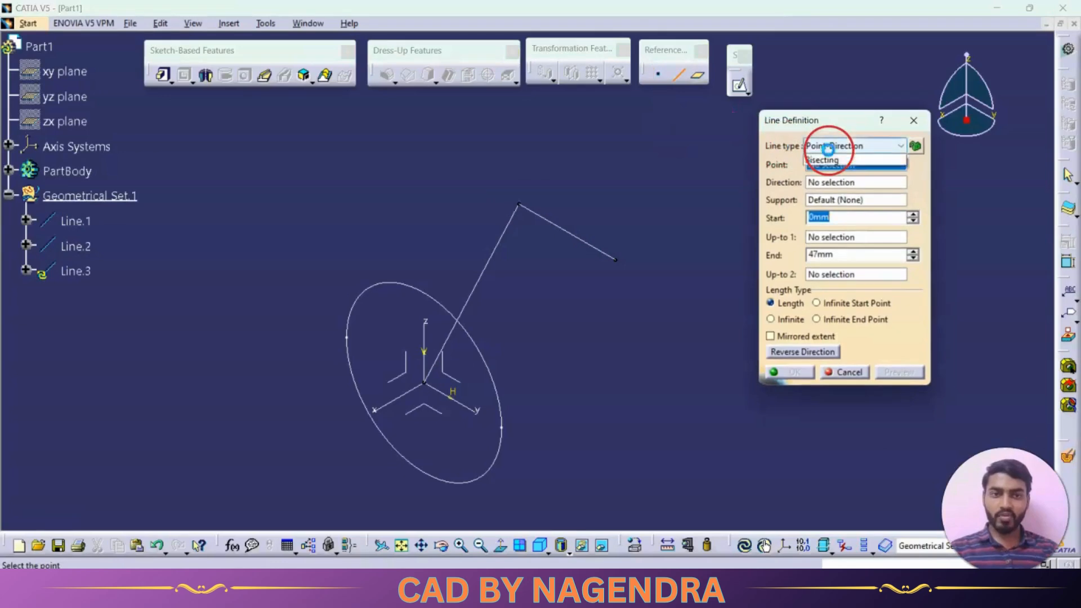
left_click(839, 145)
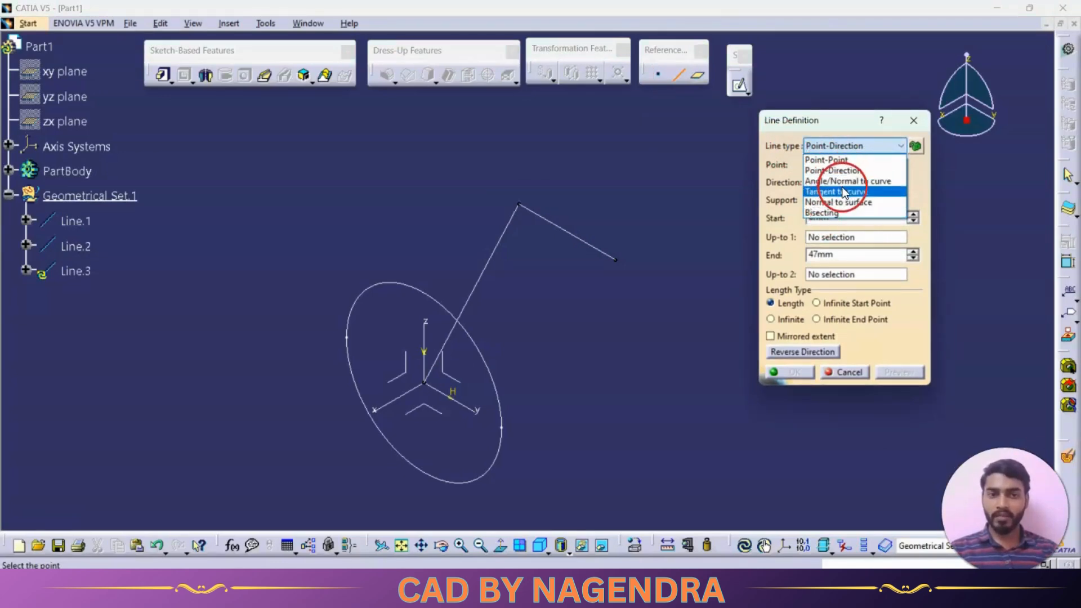
left_click(738, 187)
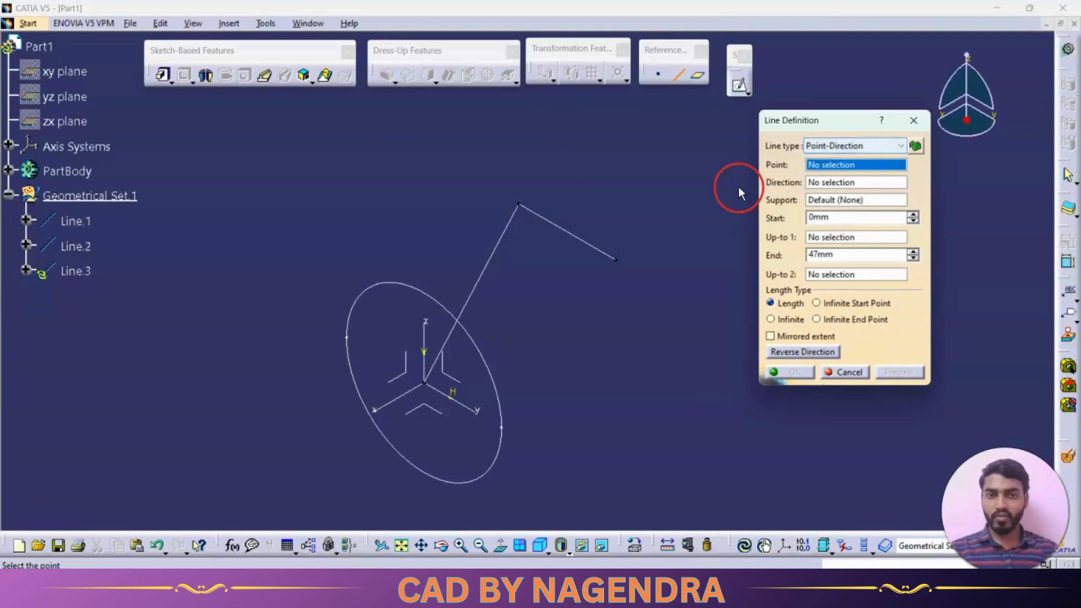
left_click(908, 124)
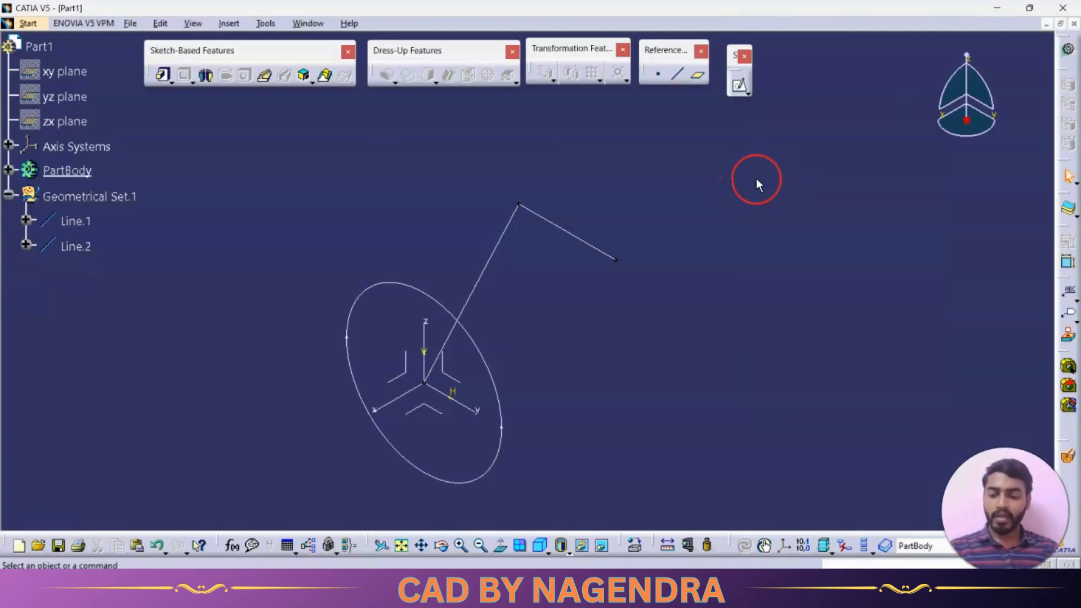
Undo the creation of both reference lines and the circle sketch
key("ctrl+z")
key("ctrl+z")
key("ctrl+z")
key("ctrl+z")
left_click(700, 225)
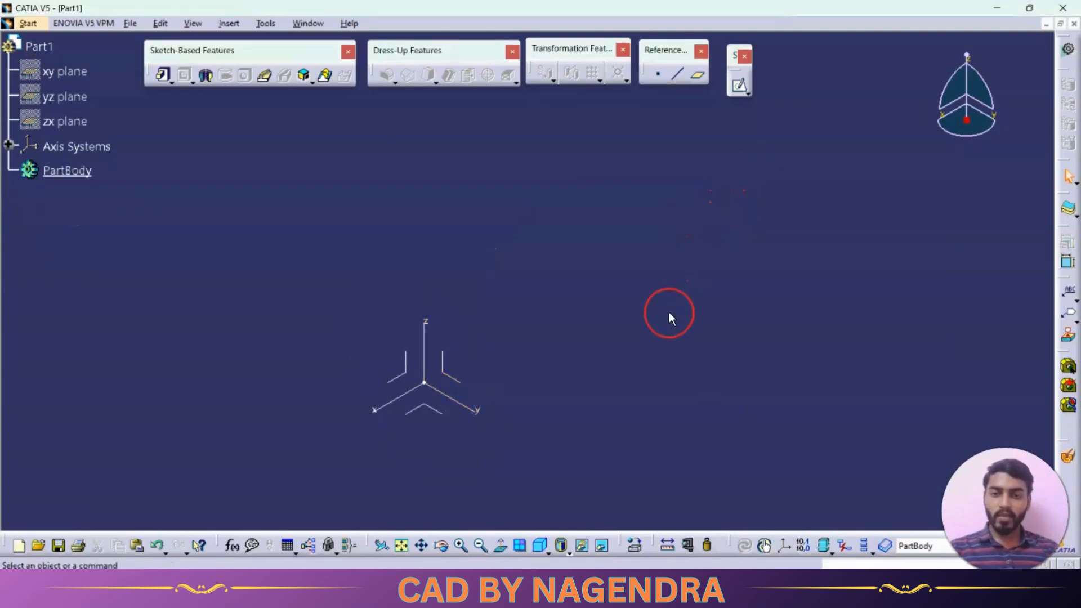
Start a reference plane of type Offset from plane, using the absolute axis system's XY plane as reference
middle_click_drag(540, 357, 607, 282)
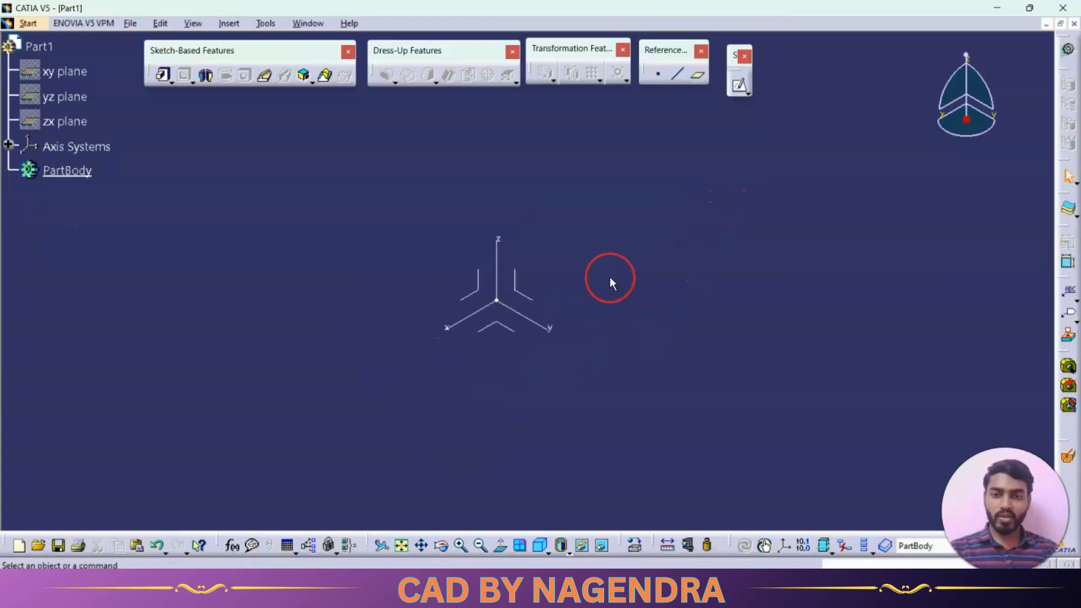
left_click(697, 78)
left_click(832, 152)
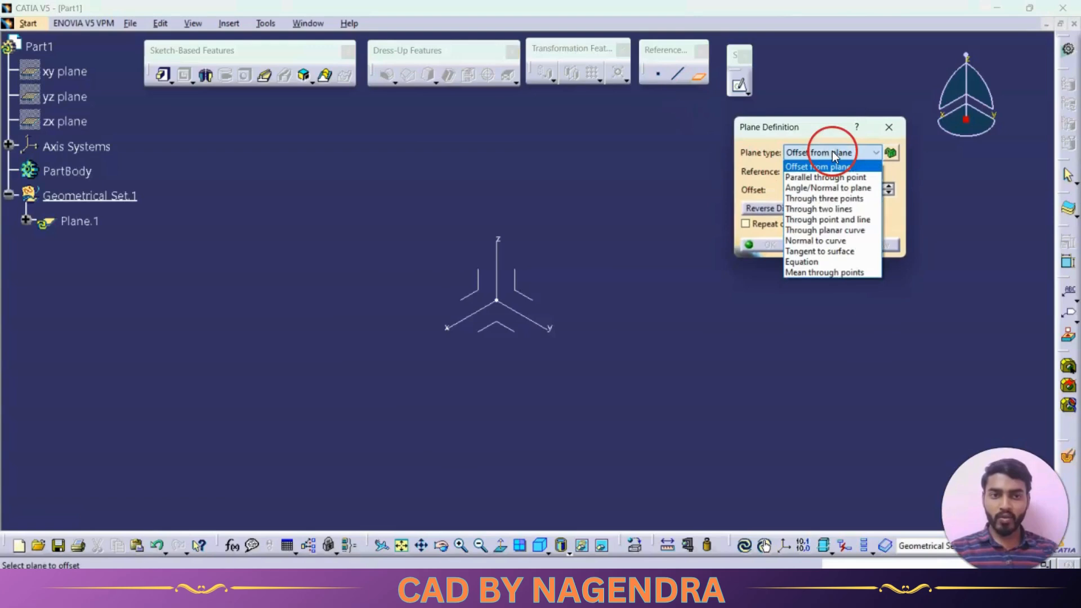
left_click(802, 168)
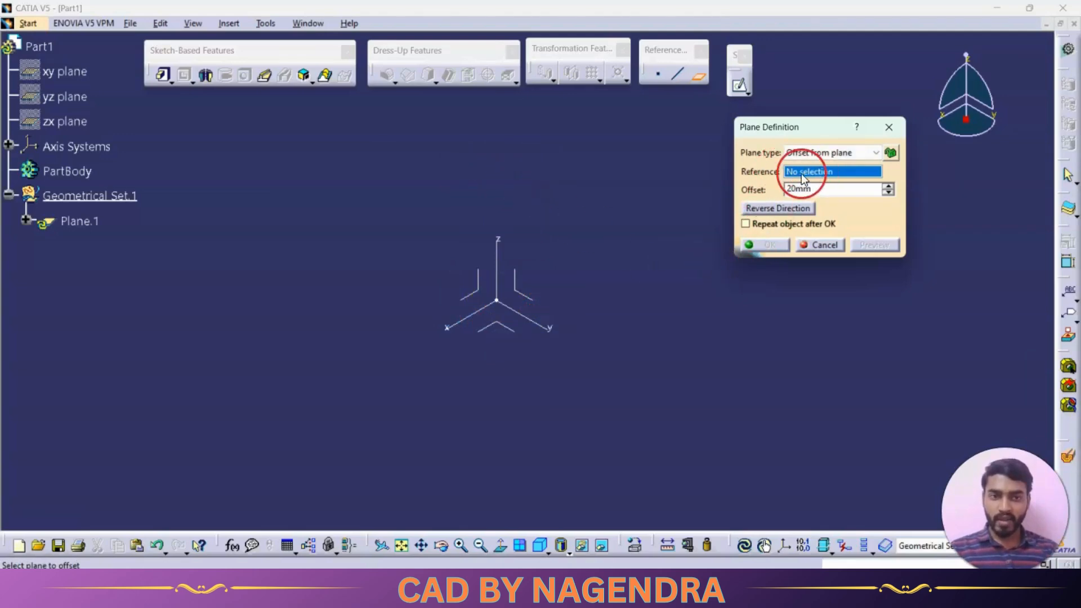
left_click(498, 324)
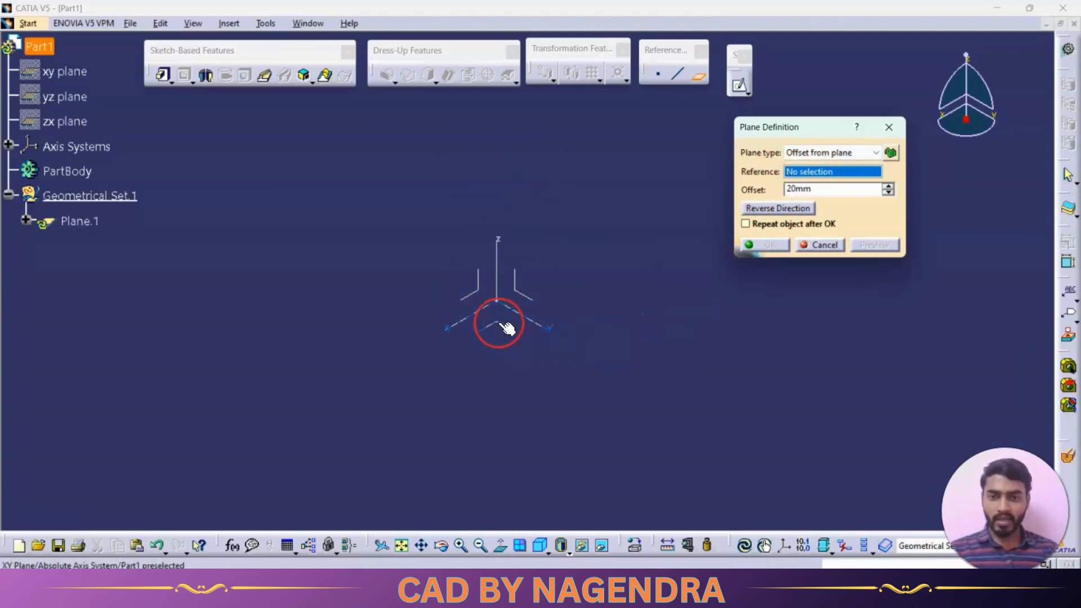
middle_click_drag(505, 342, 550, 224)
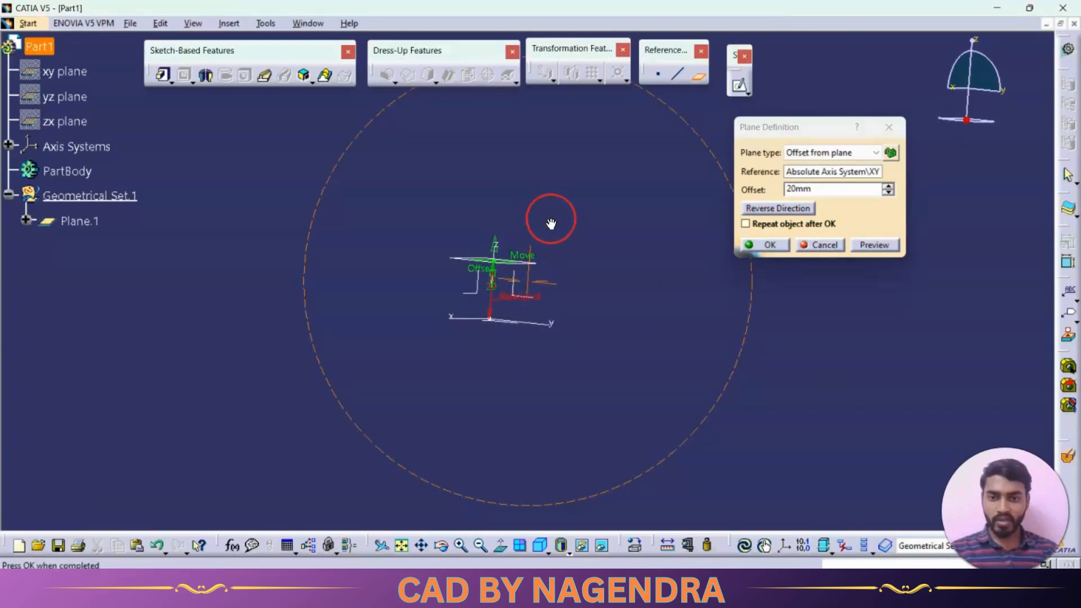
Try a 49 mm offset for the plane and flip its offset direction back and forth
left_click_drag(887, 186, 888, 193)
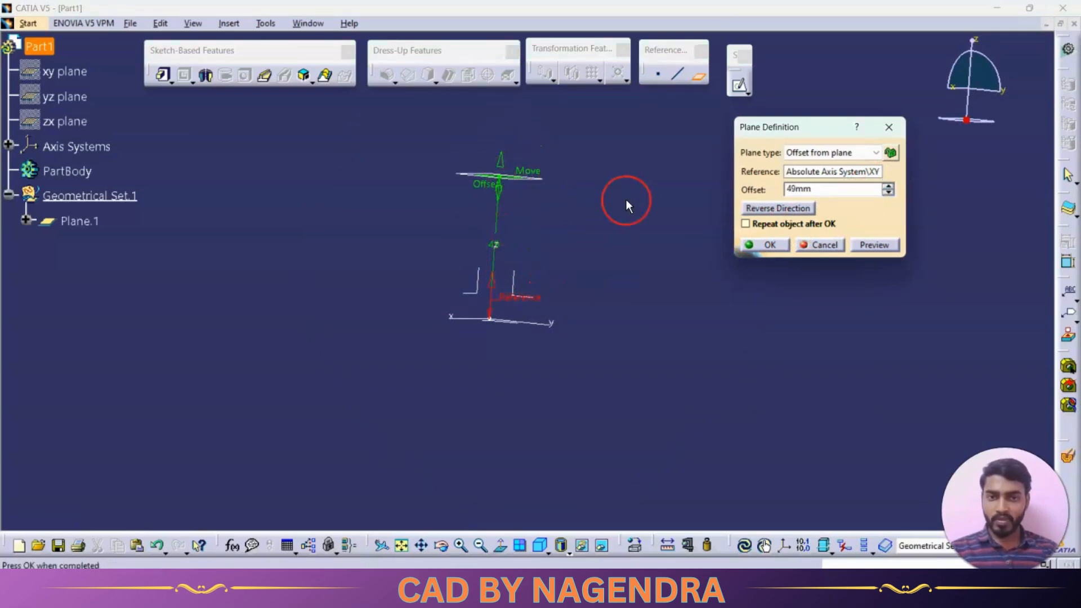
left_click(765, 208)
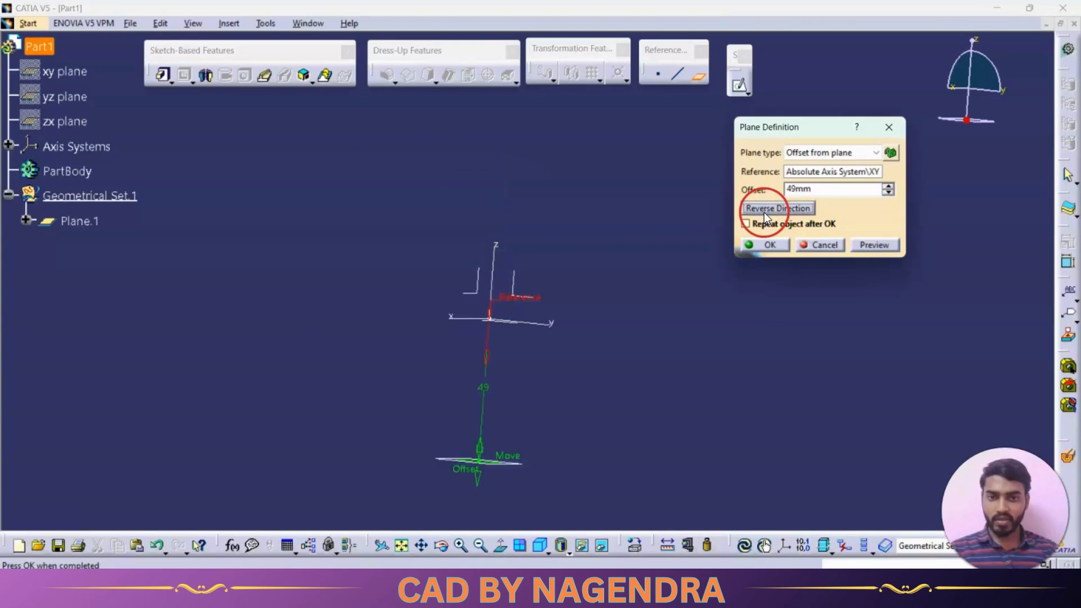
left_click(764, 212)
left_click(765, 212)
left_click(764, 212)
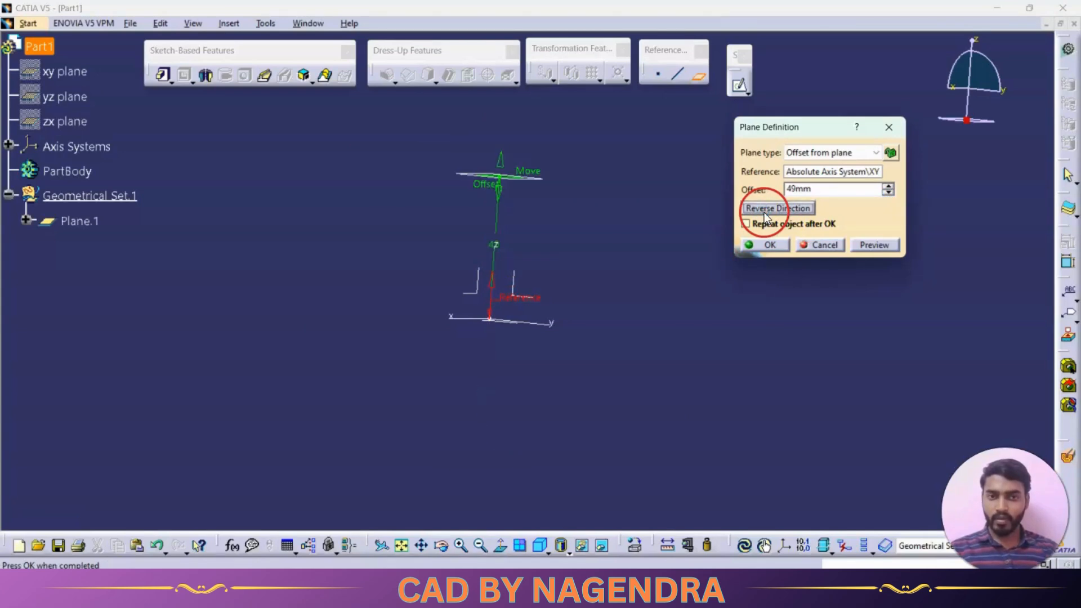
left_click(598, 212)
middle_click_drag(598, 212, 606, 254)
Set the plane's offset from the XY plane to 50 mm and create the plane
double_click(777, 189)
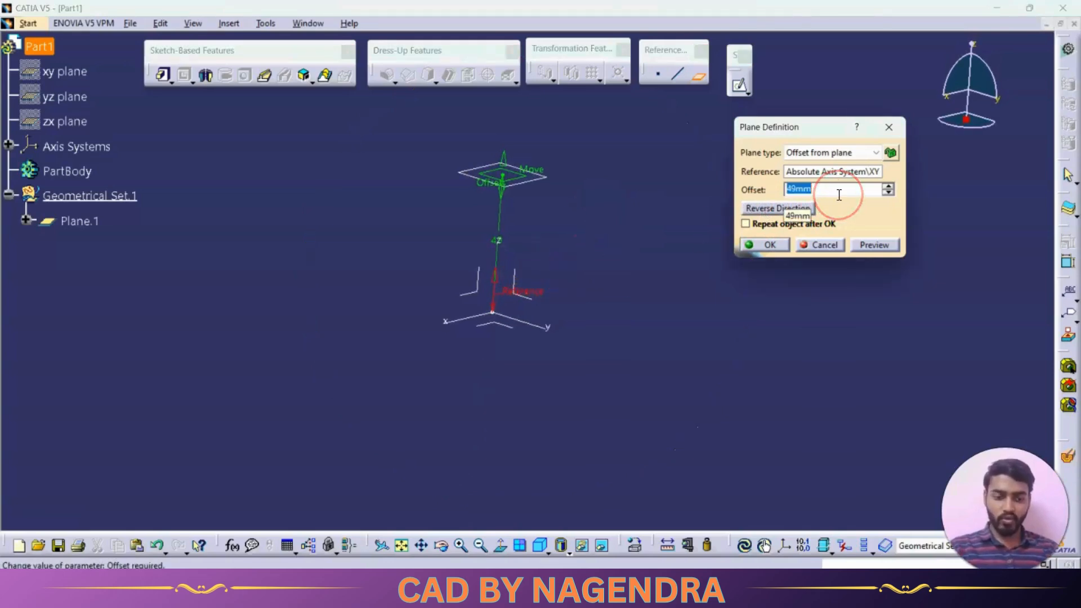
type("50")
left_click(872, 253)
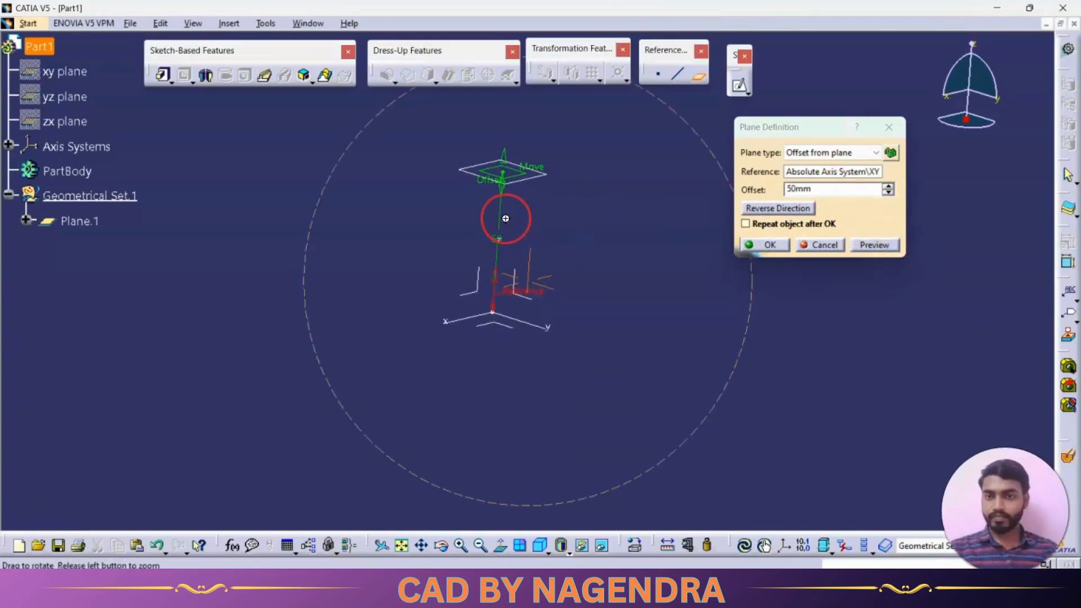
middle_click_drag(502, 217, 528, 254)
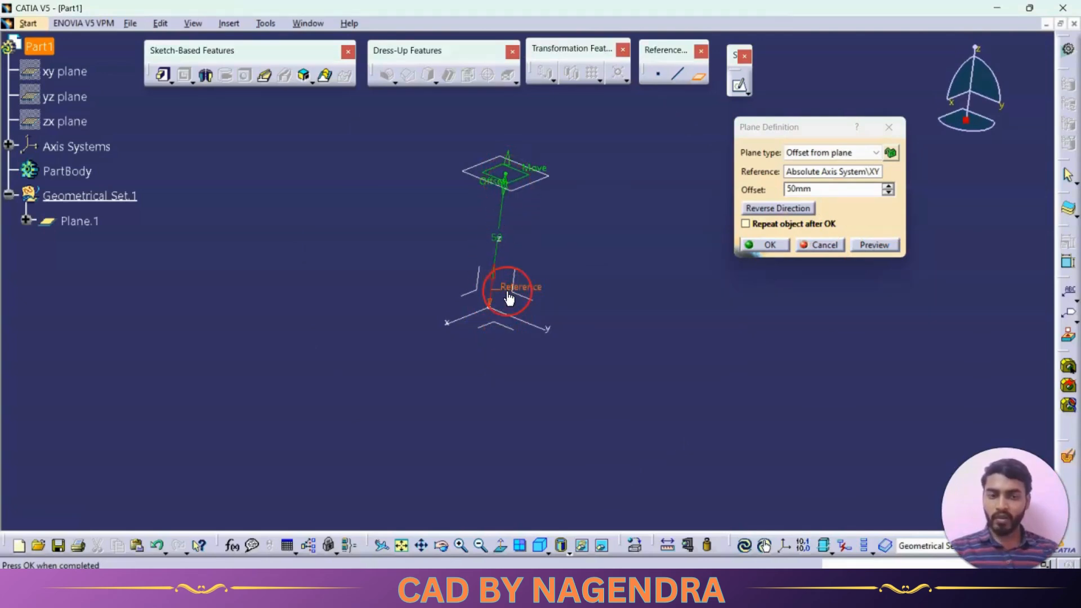
middle_click_drag(497, 220, 489, 269)
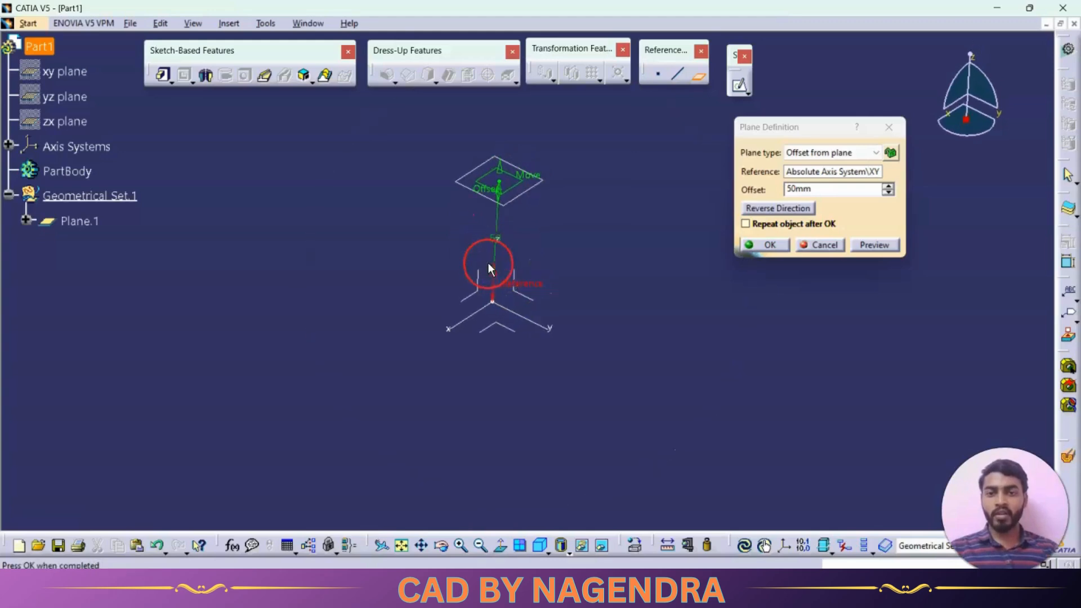
left_click(767, 244)
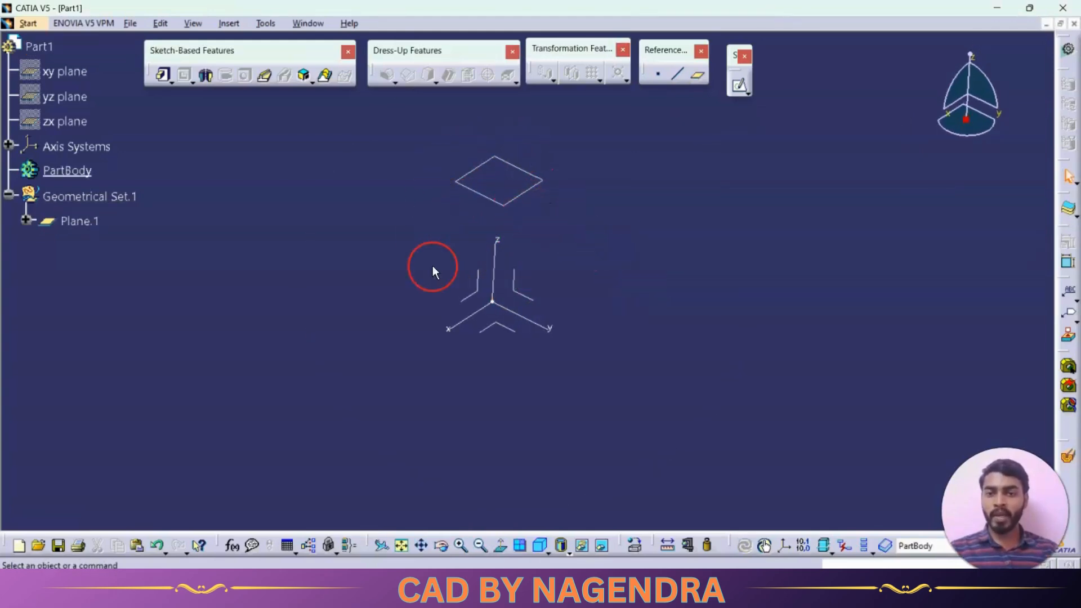
Edit the 50 mm offset plane, enable repeating the object after confirmation and accept the definition
double_click(533, 198)
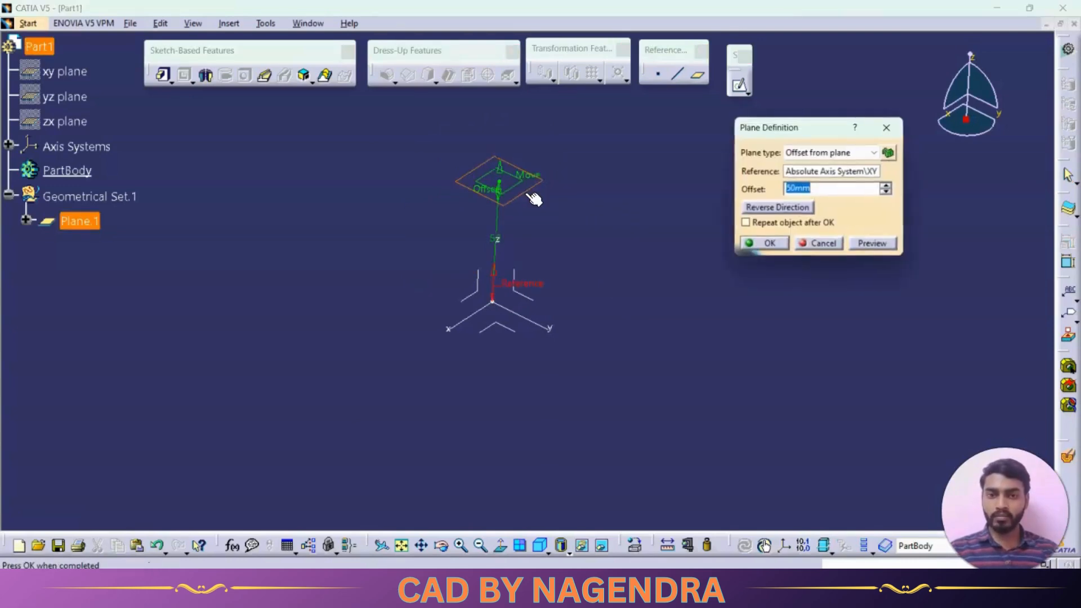
middle_click_drag(595, 234, 575, 206)
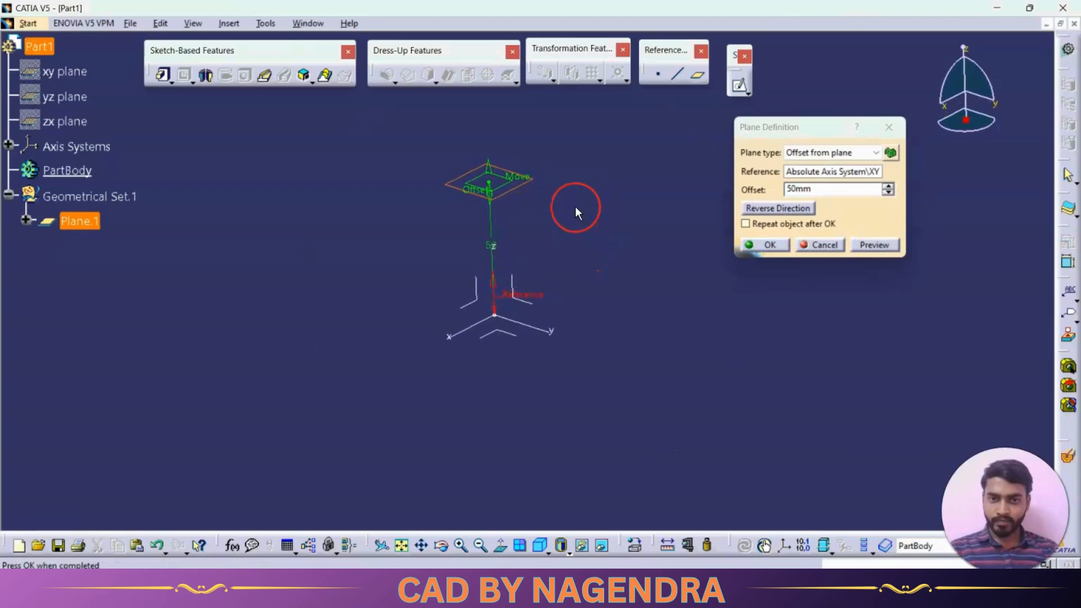
middle_click_drag(508, 244, 528, 231)
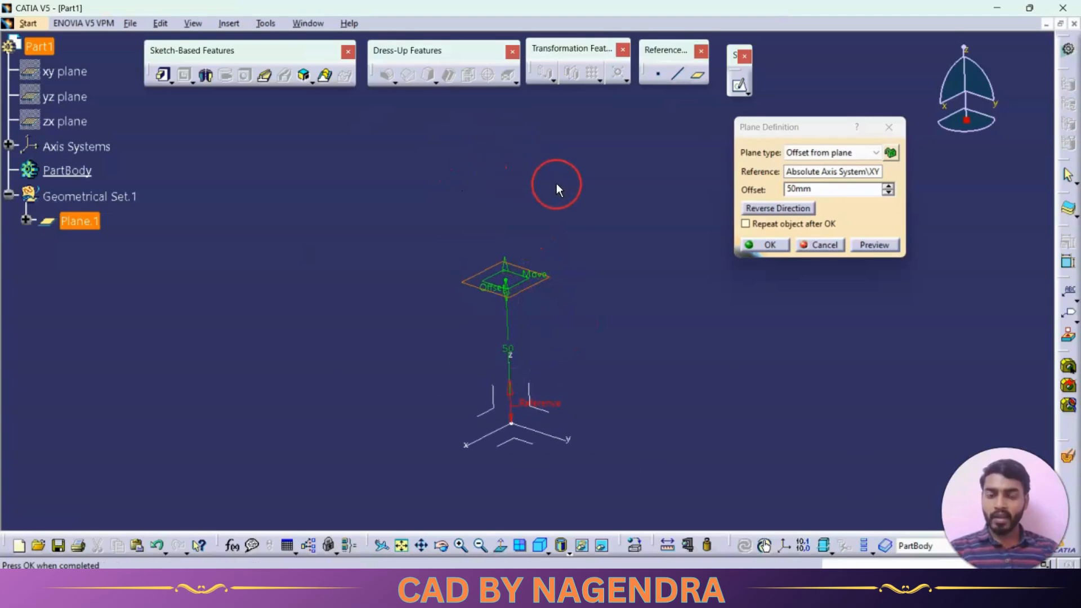
middle_click_drag(556, 184, 569, 229)
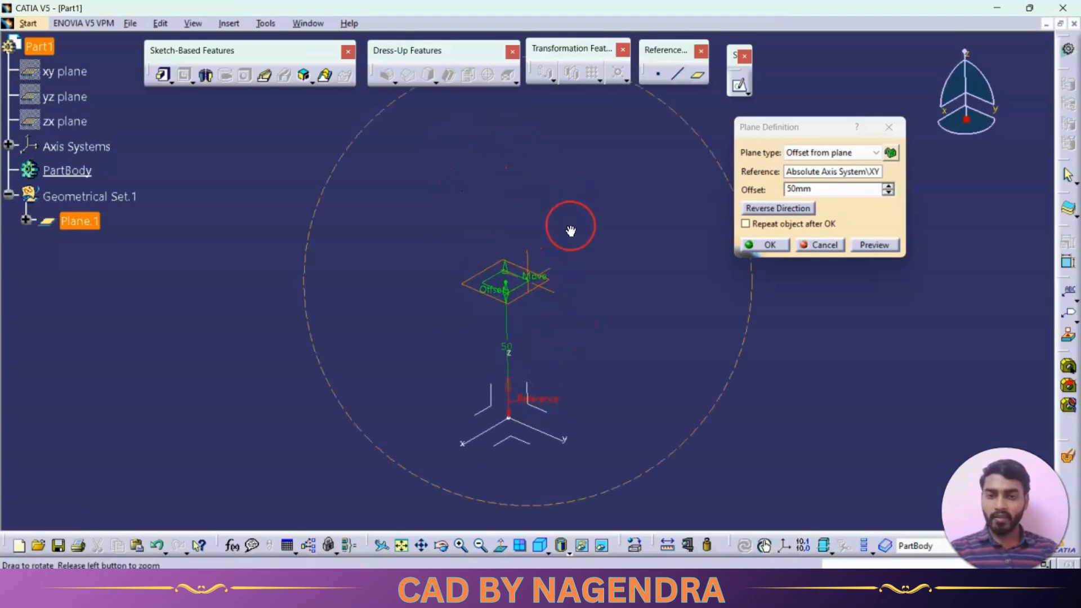
left_click(745, 224)
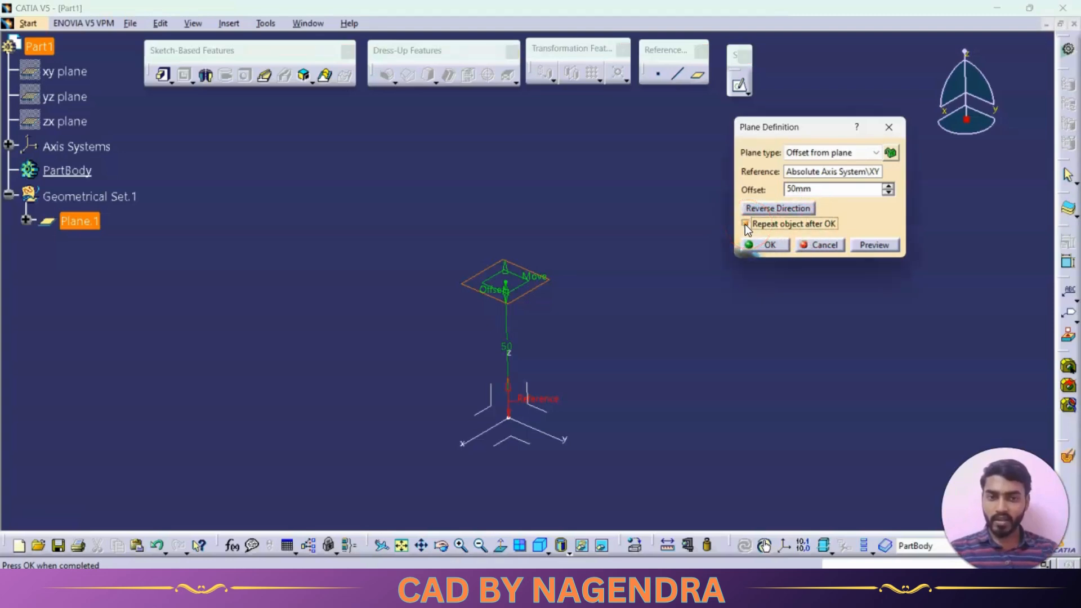
left_click(770, 249)
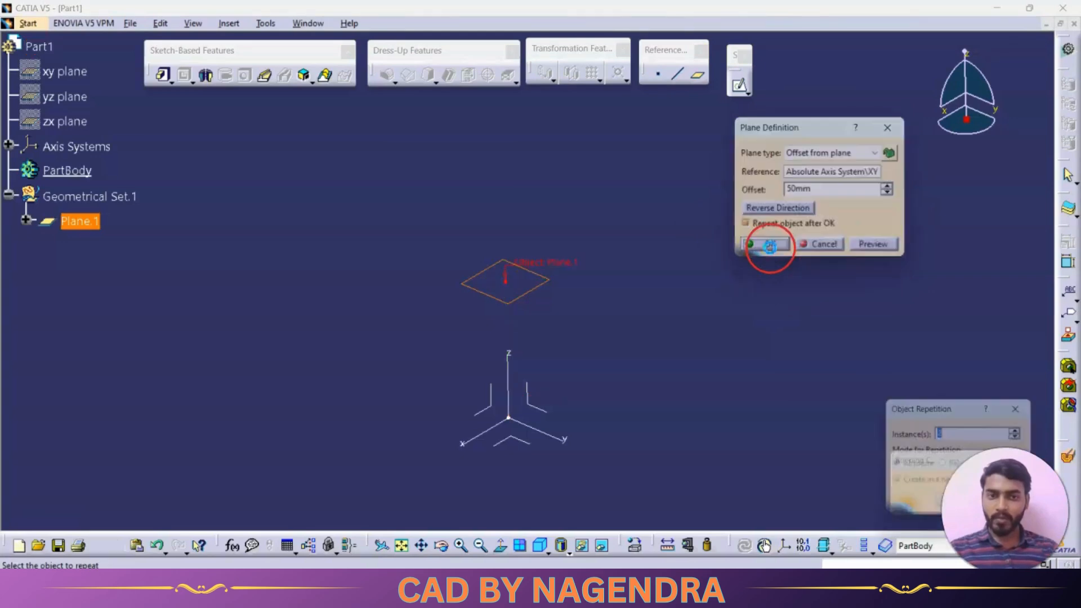
Repeat the offset plane with 3 instances in Absolute mode, created in a new body
left_click_drag(940, 398, 795, 188)
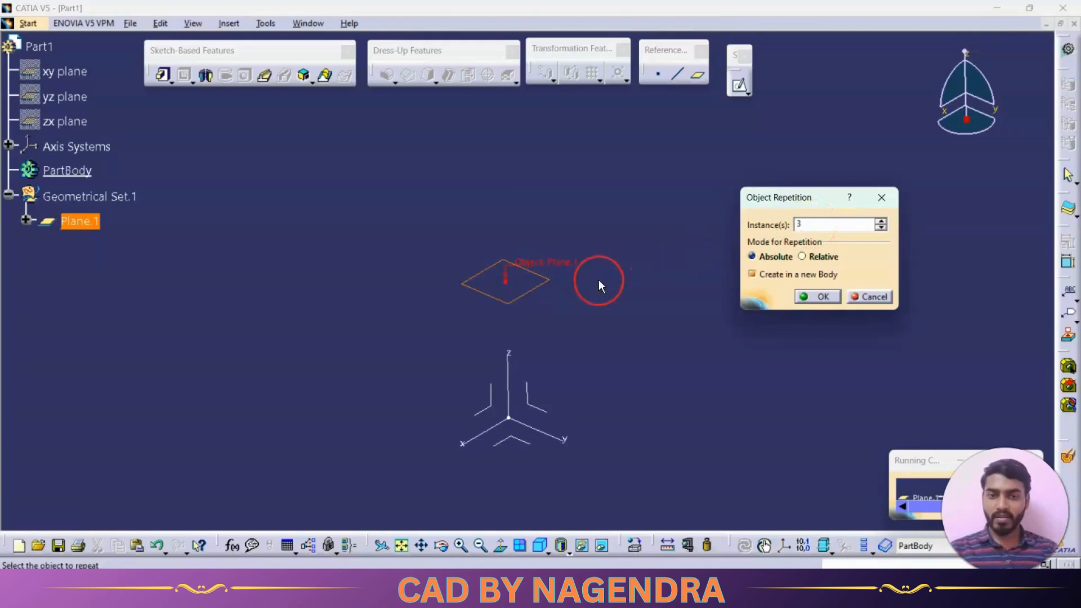
left_click(813, 296)
middle_click_drag(658, 236, 642, 297)
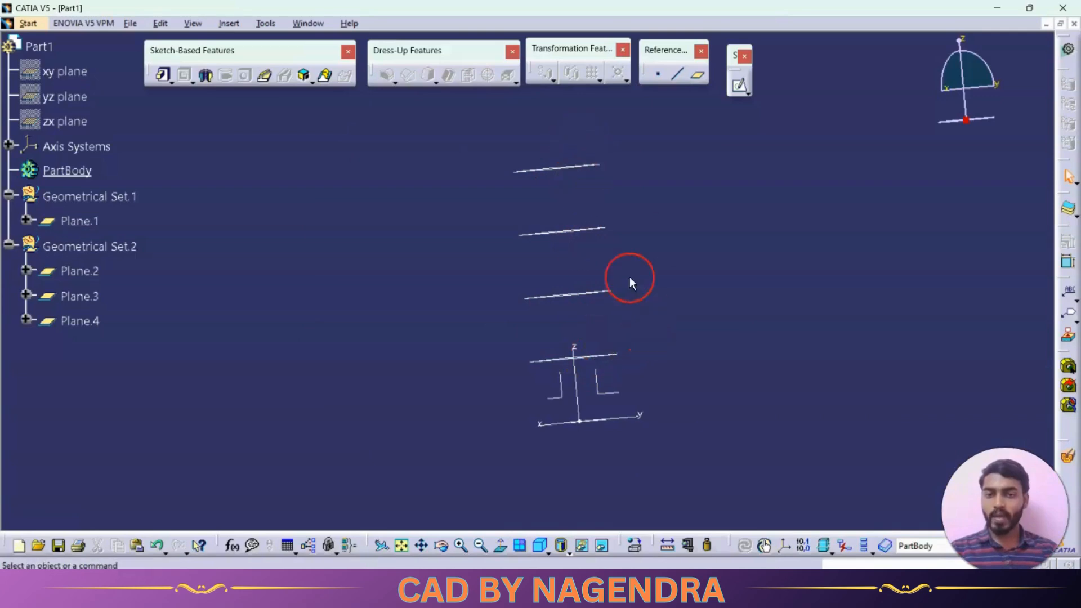
middle_click_drag(630, 280, 682, 290)
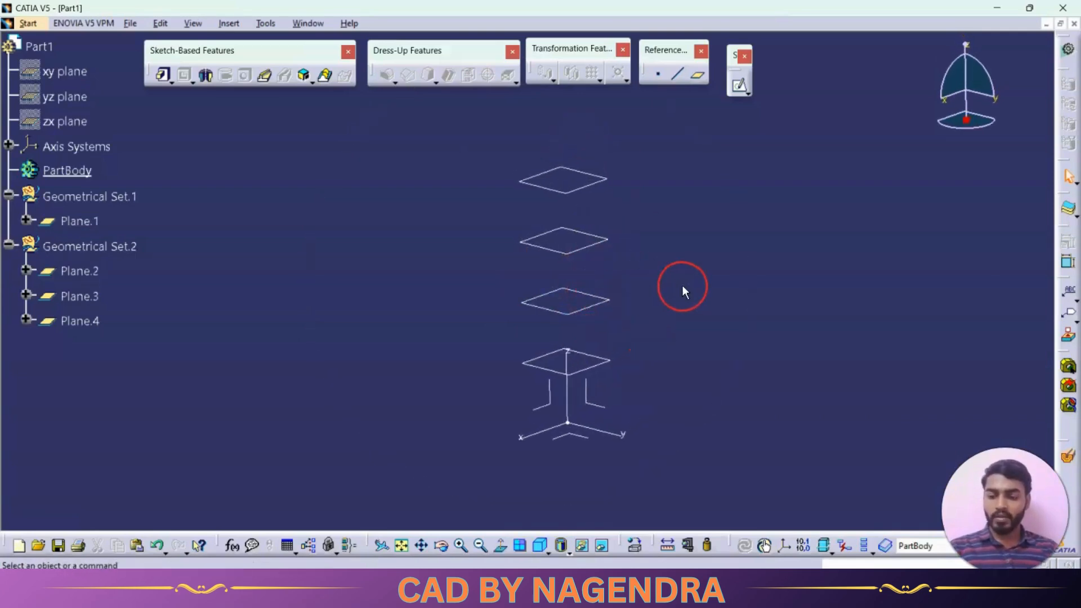
Undo the repeated planes and the original offset plane, and return to the isometric view
key("ctrl+z")
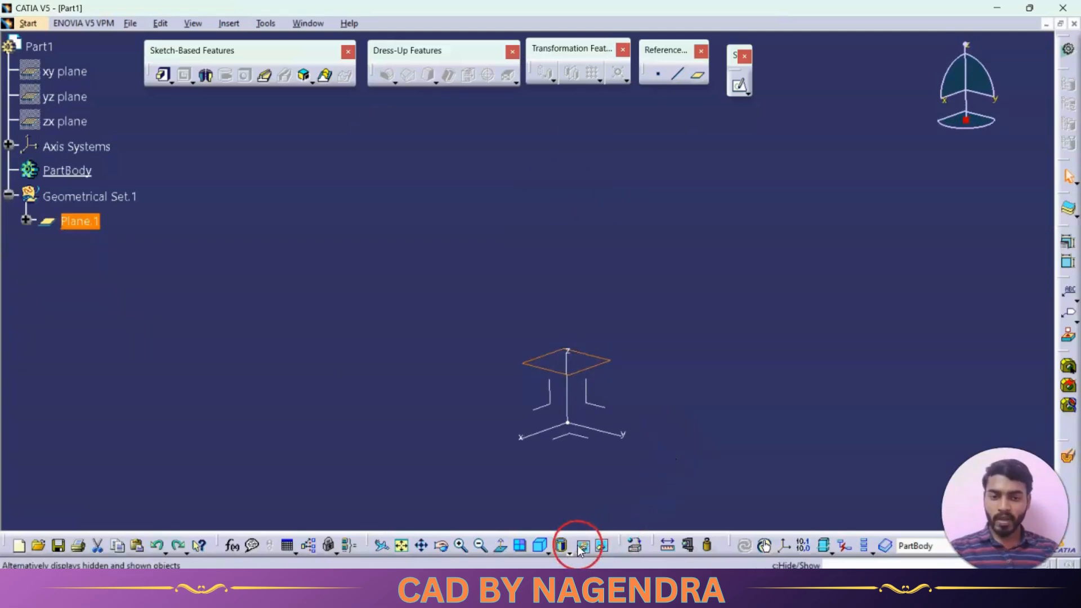
left_click(539, 544)
key("ctrl+z")
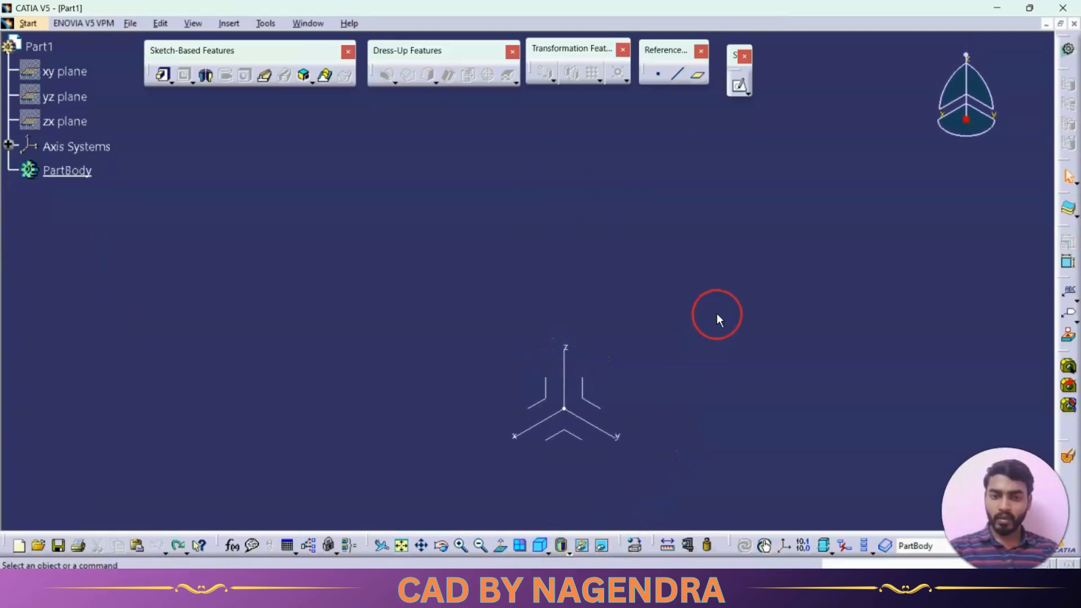
Start a reference plane of type Parallel through point, using the absolute axis system's YZ plane as reference
left_click(697, 75)
left_click(813, 152)
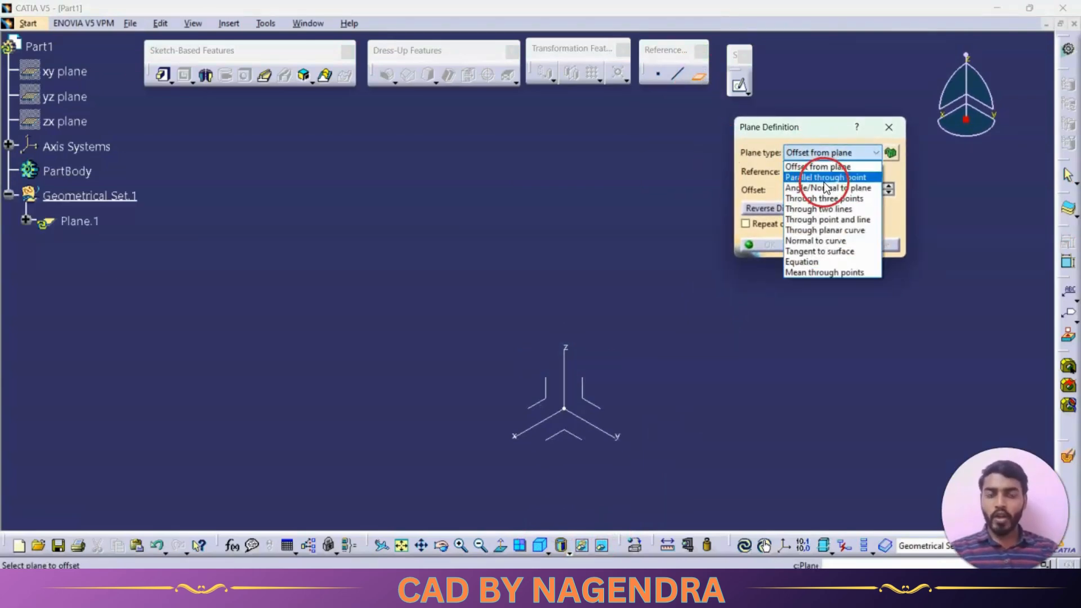
left_click(823, 178)
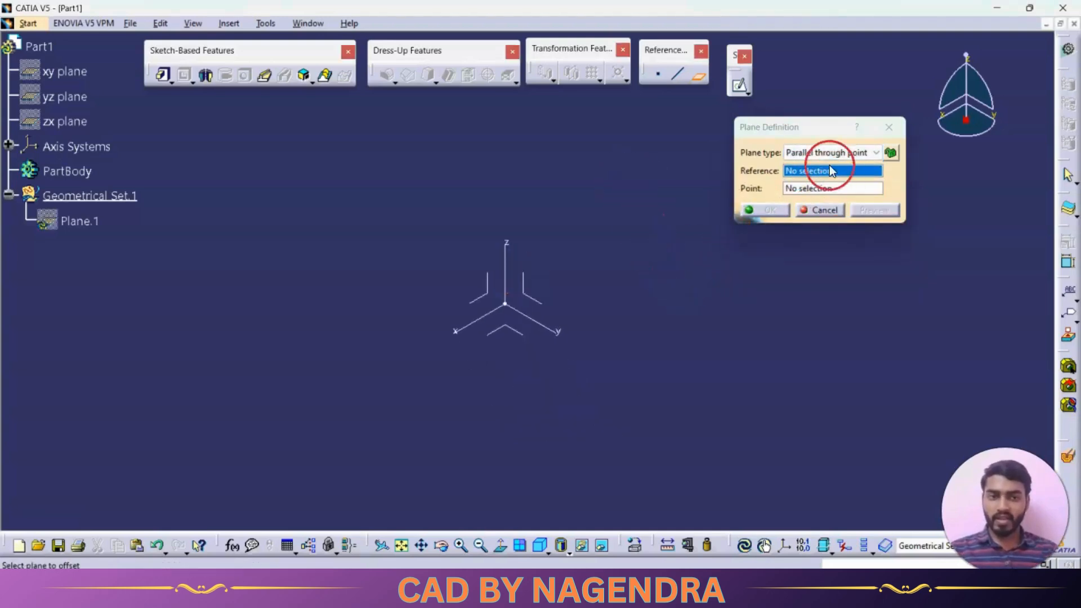
left_click(534, 297)
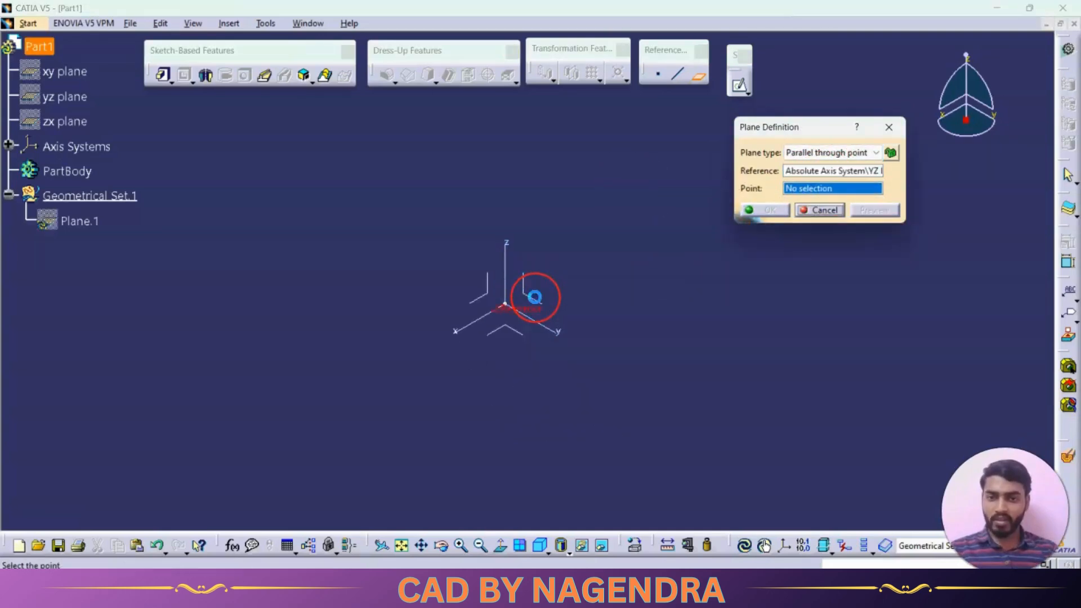
Create a point on the YZ plane away from the origin as the plane's through point, and create the parallel plane
right_click(808, 187)
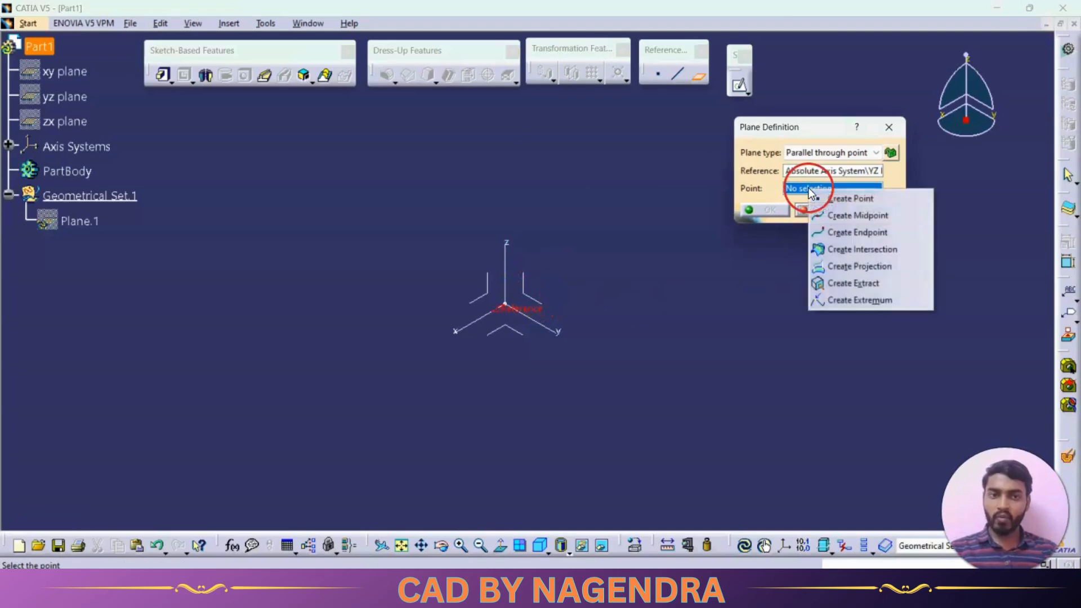
left_click(839, 198)
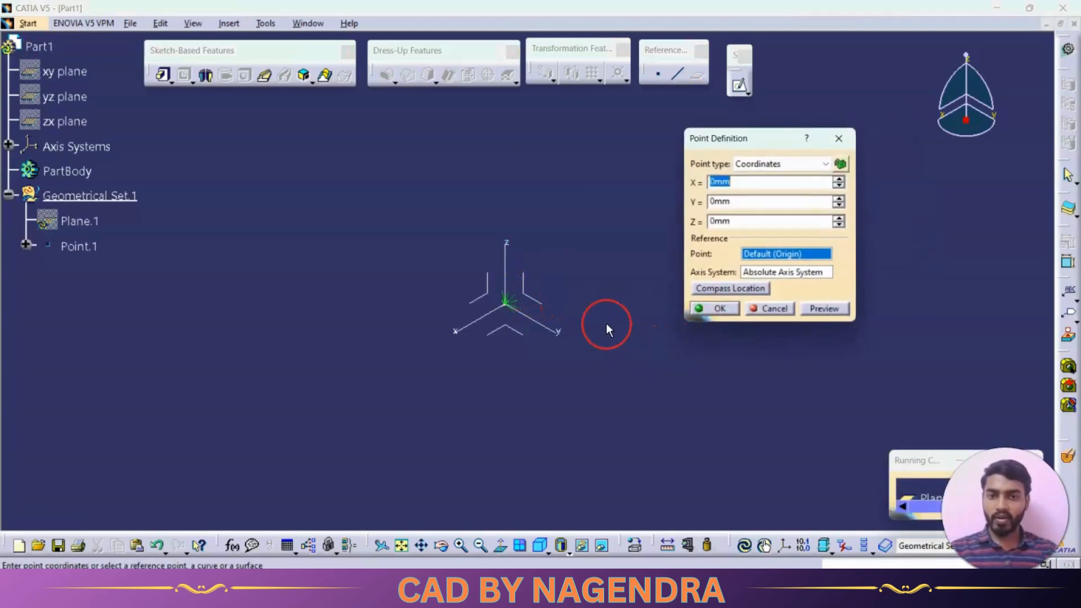
left_click(536, 295)
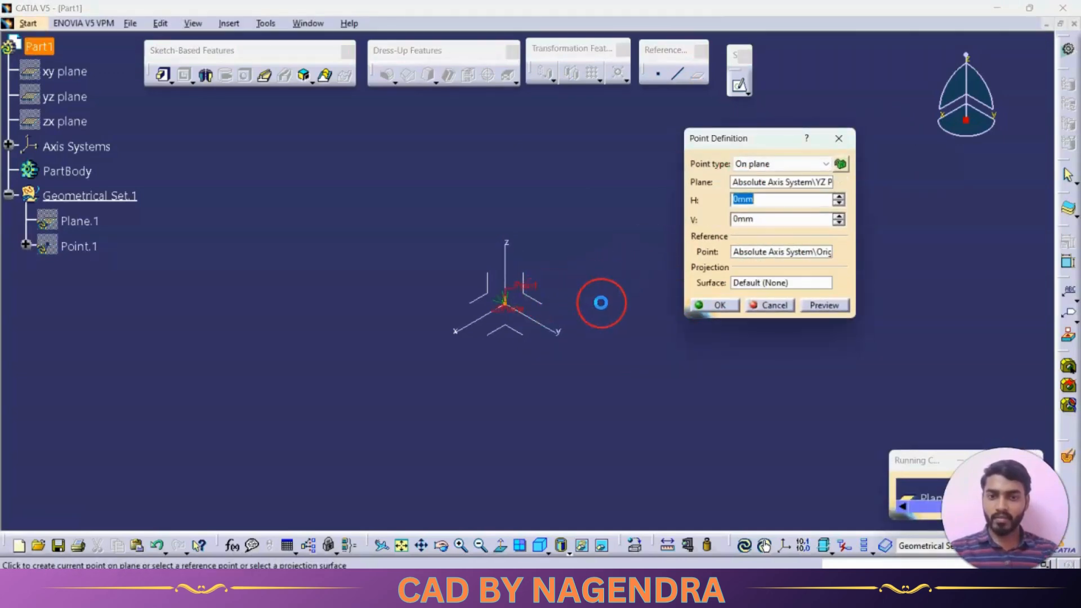
middle_click_drag(593, 301, 451, 241)
left_click(615, 347)
key("Return")
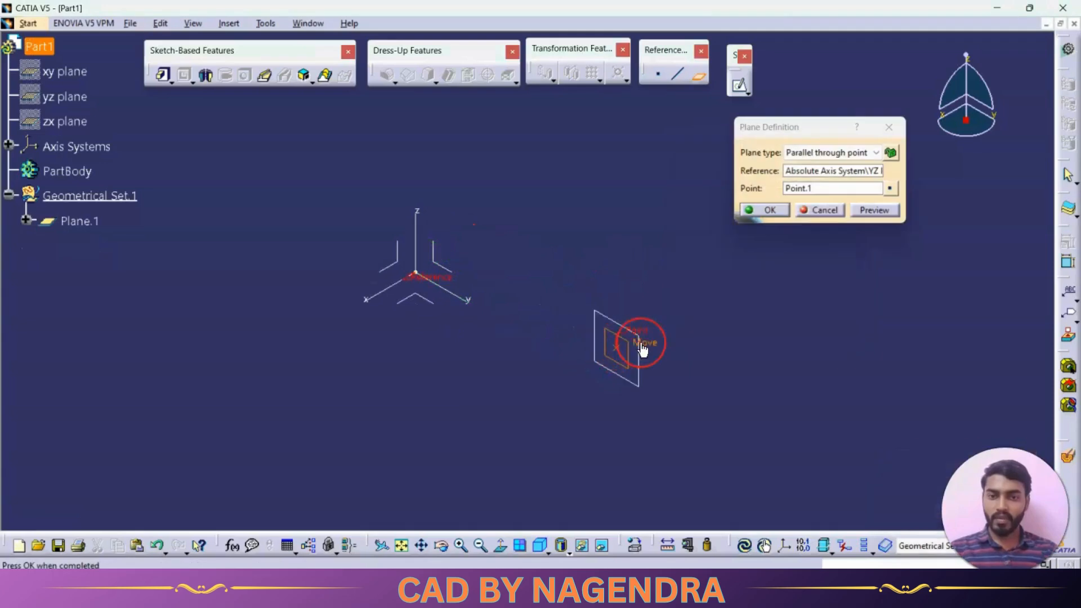
left_click(762, 210)
middle_click_drag(717, 276, 468, 247)
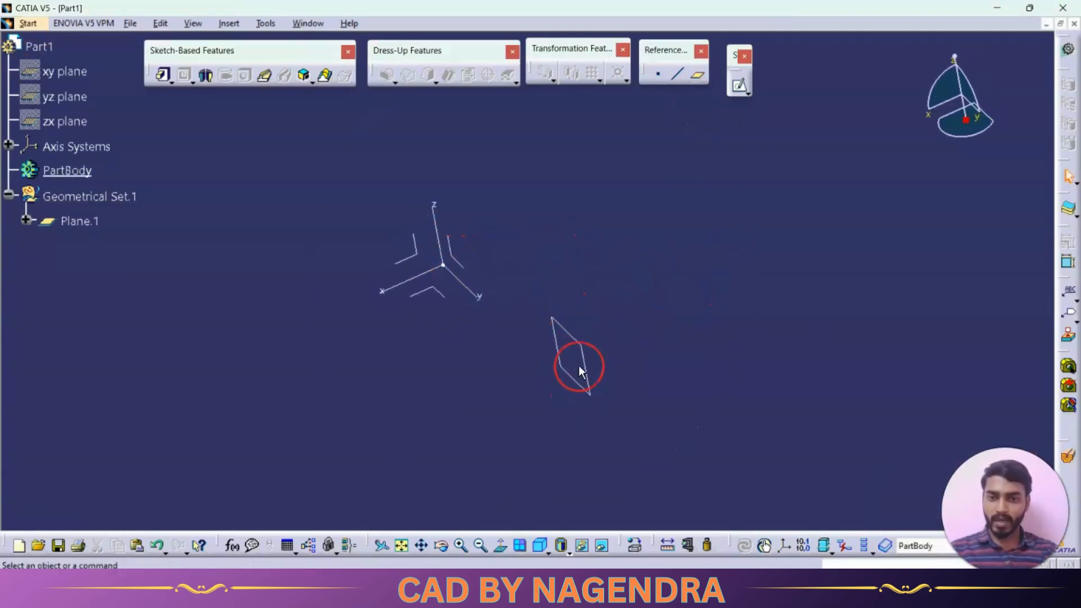
middle_click_drag(579, 370, 606, 354)
middle_click_drag(545, 354, 724, 308)
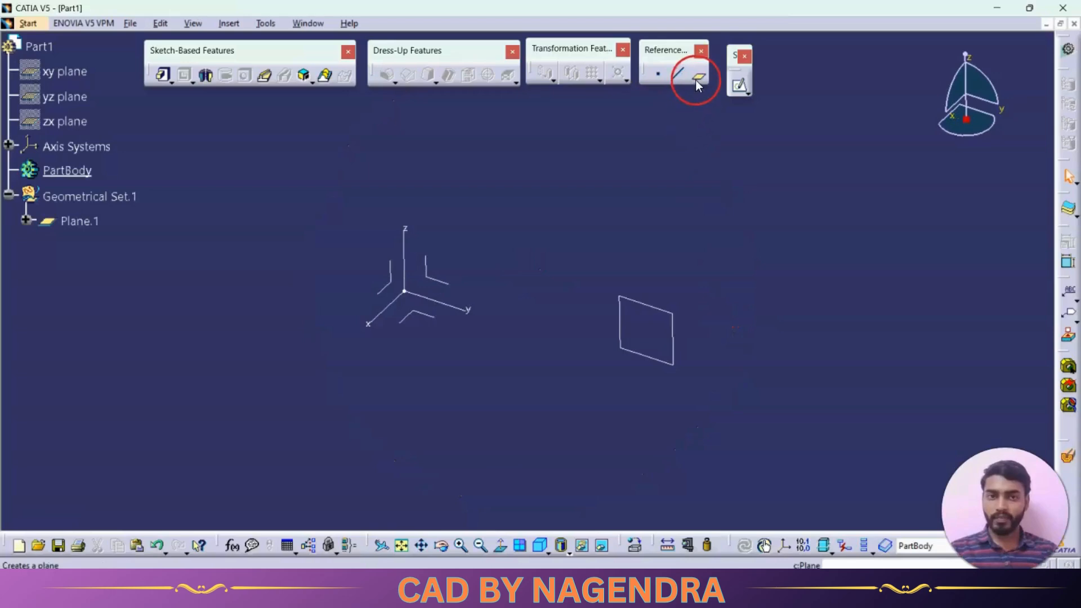
Start another reference plane and show the available plane types
left_click(698, 78)
left_click(825, 152)
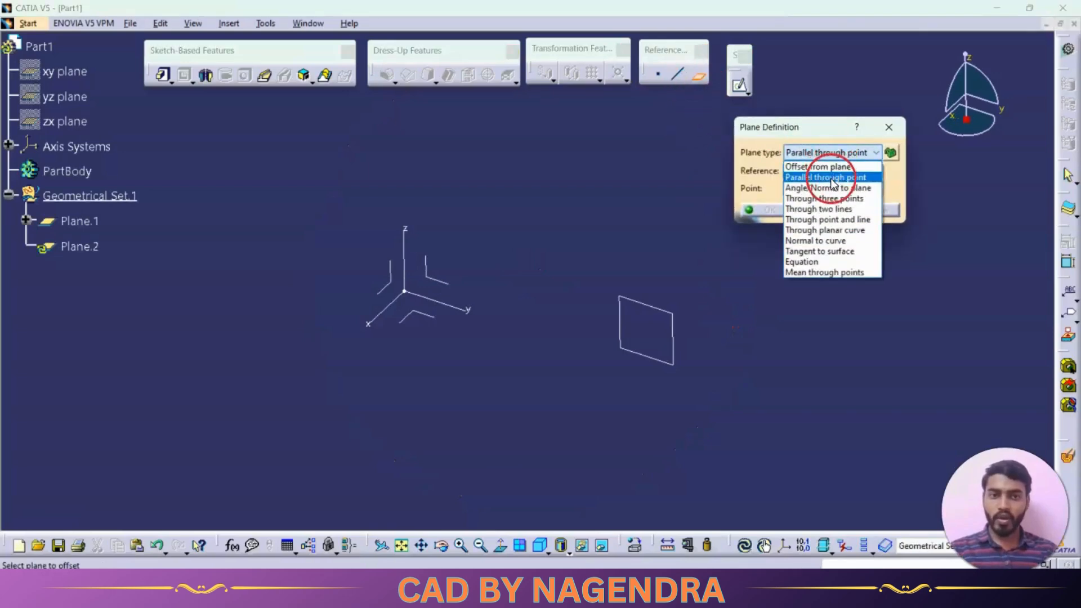
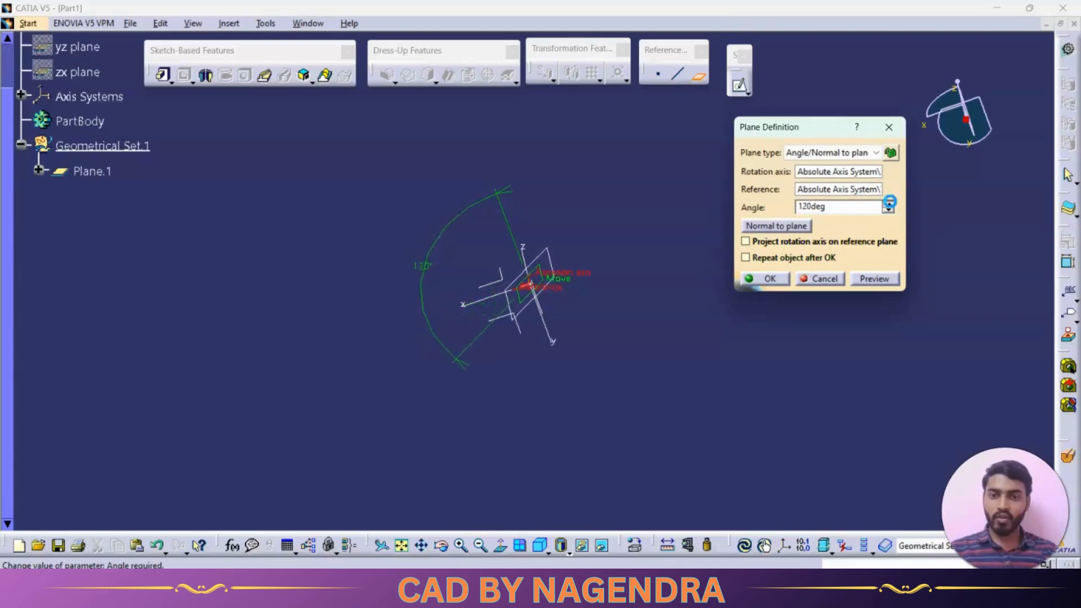
Cancel the current angled plane definition and return to the isometric view
left_click(838, 203)
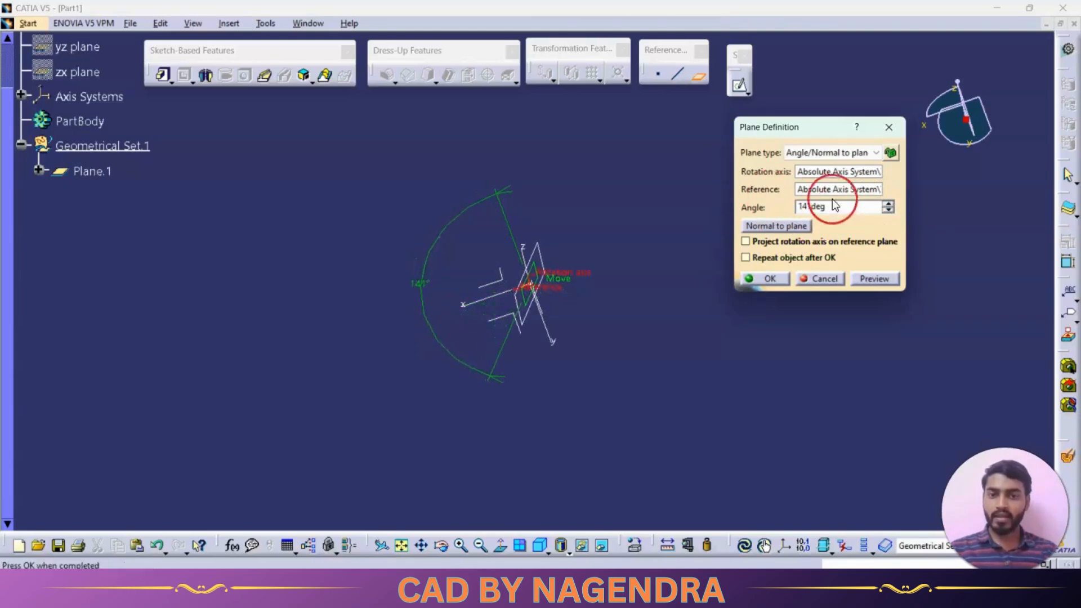
left_click(824, 279)
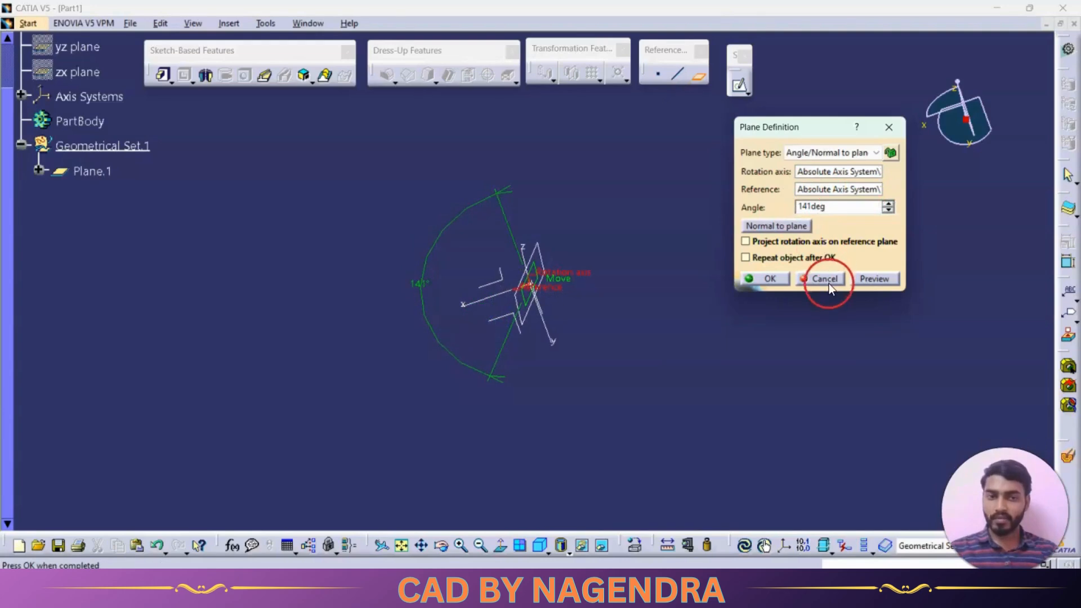
left_click(555, 532)
Start a reference plane of type Angle/Normal to plane, with the absolute X axis as rotation axis and the XY plane as reference
left_click(698, 76)
left_click(805, 160)
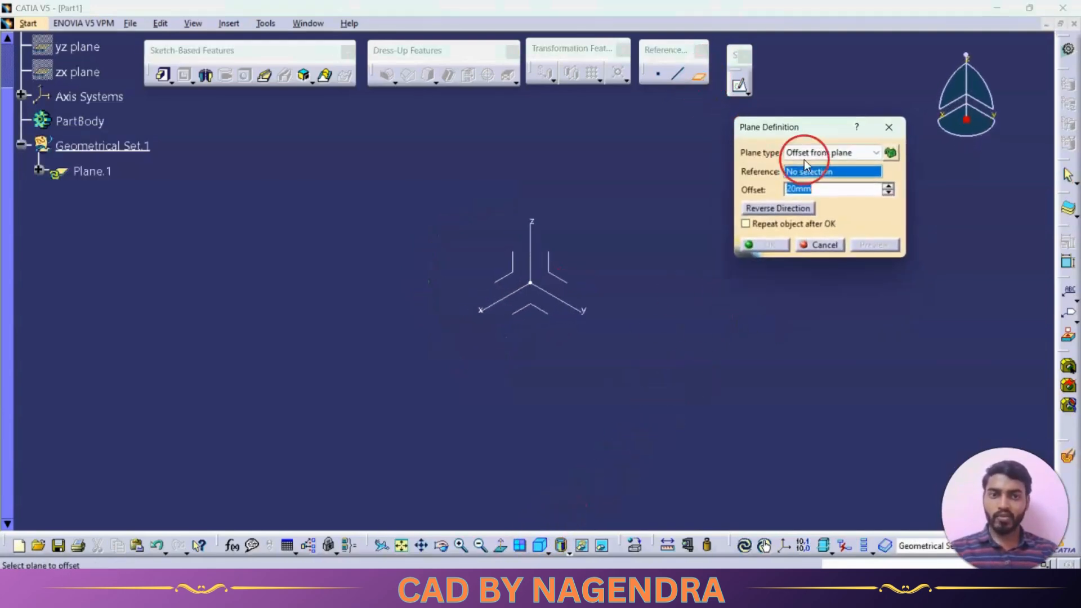
left_click(816, 189)
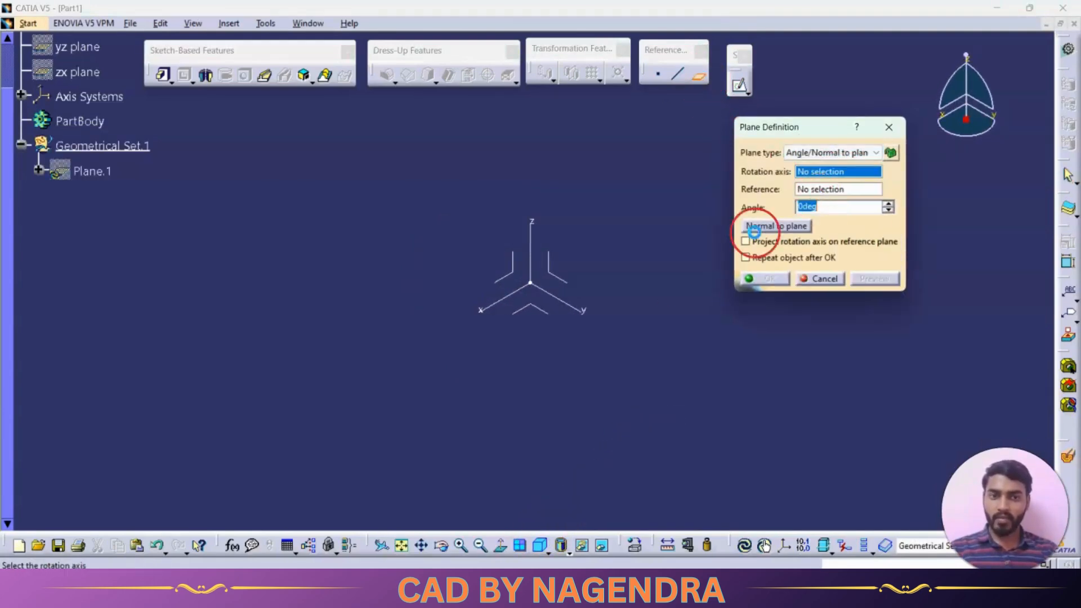
middle_click_drag(644, 340, 590, 318)
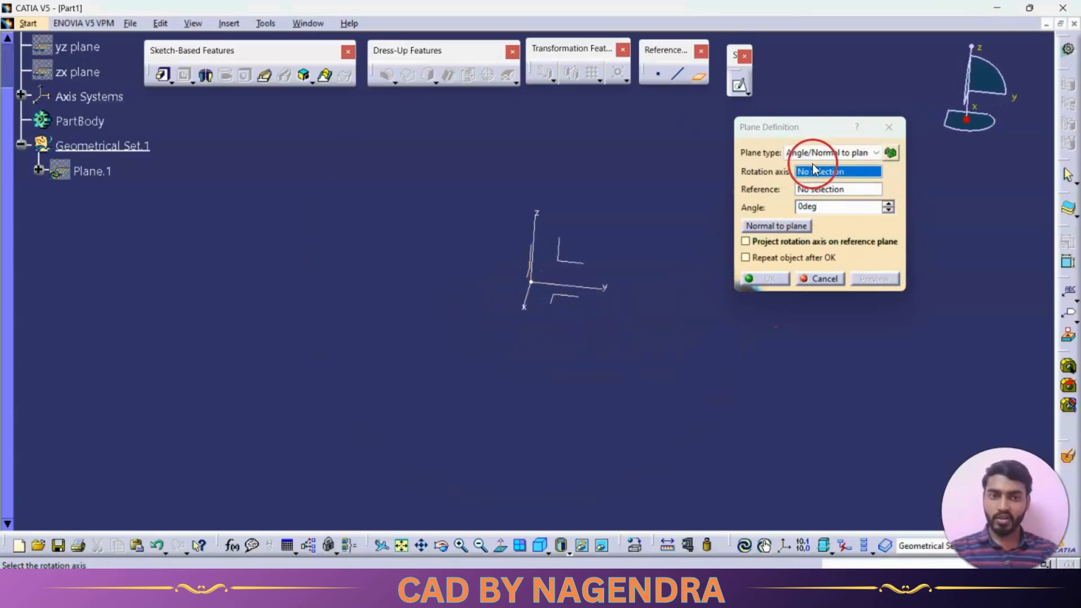
left_click(532, 304)
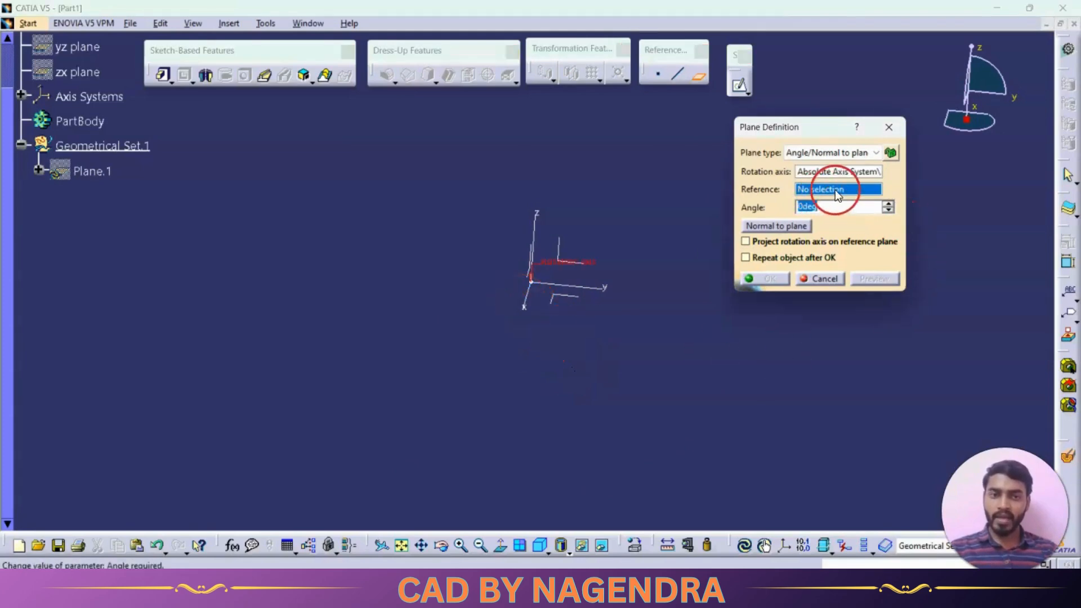
left_click(567, 302)
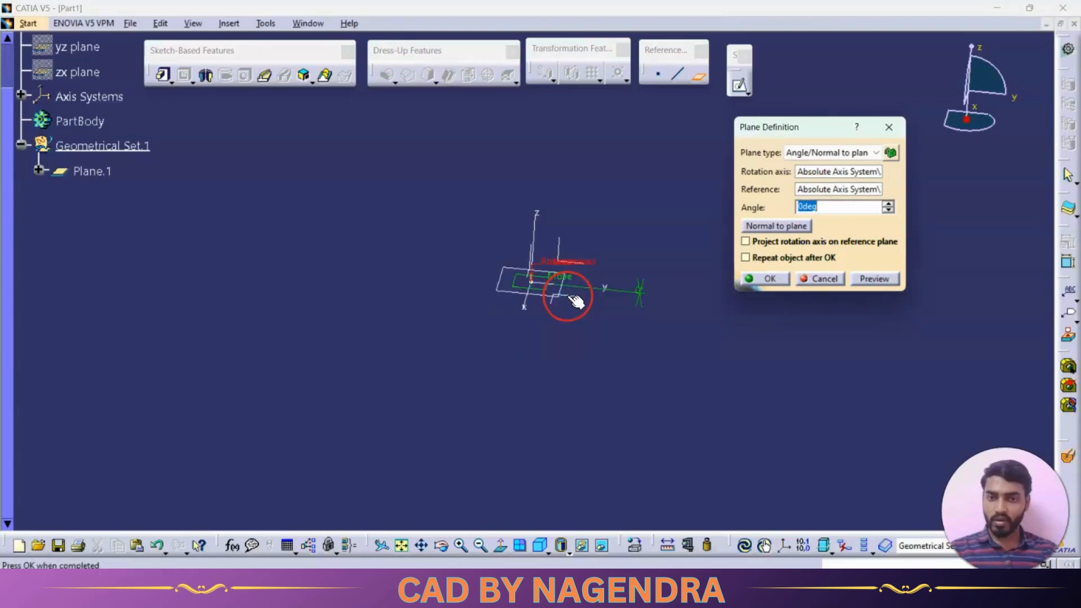
Set the plane's rotation angle to -45 degrees and create the angled plane
left_click(888, 205)
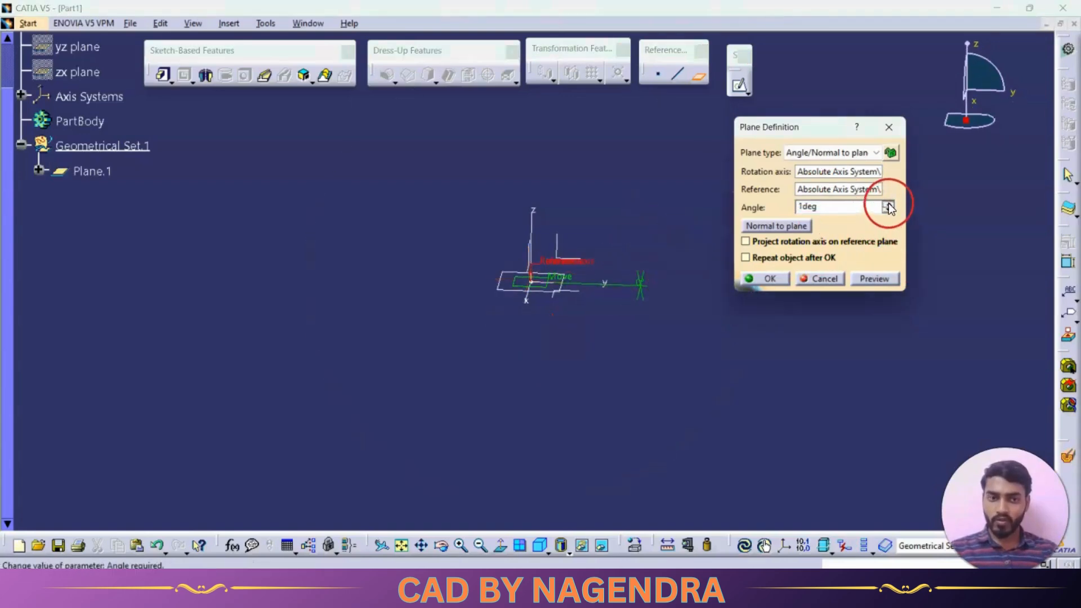
left_click(887, 210)
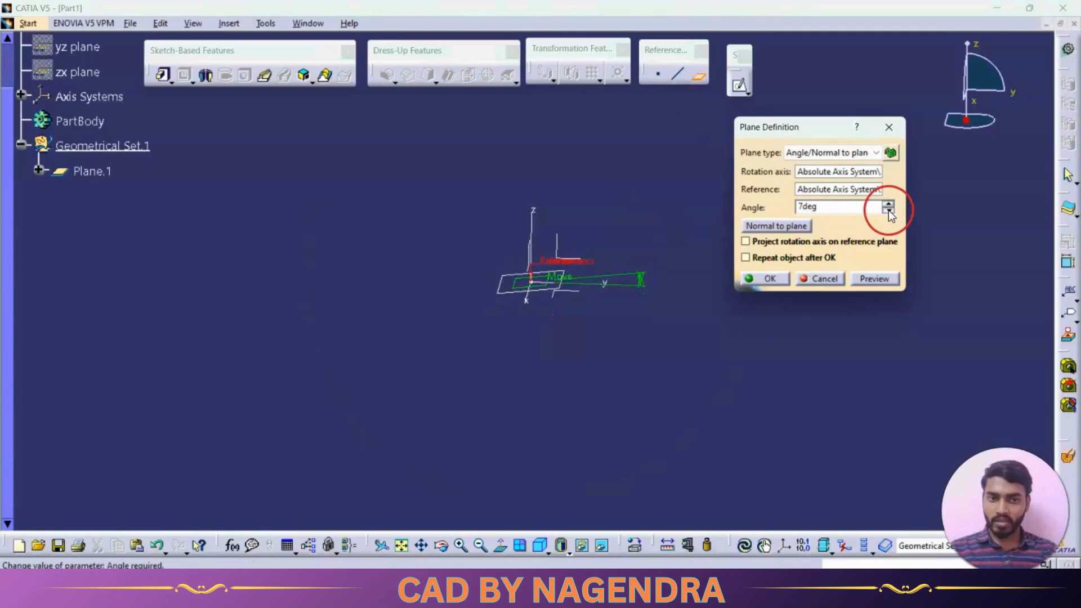
left_click(887, 210)
left_click_drag(888, 208, 888, 209)
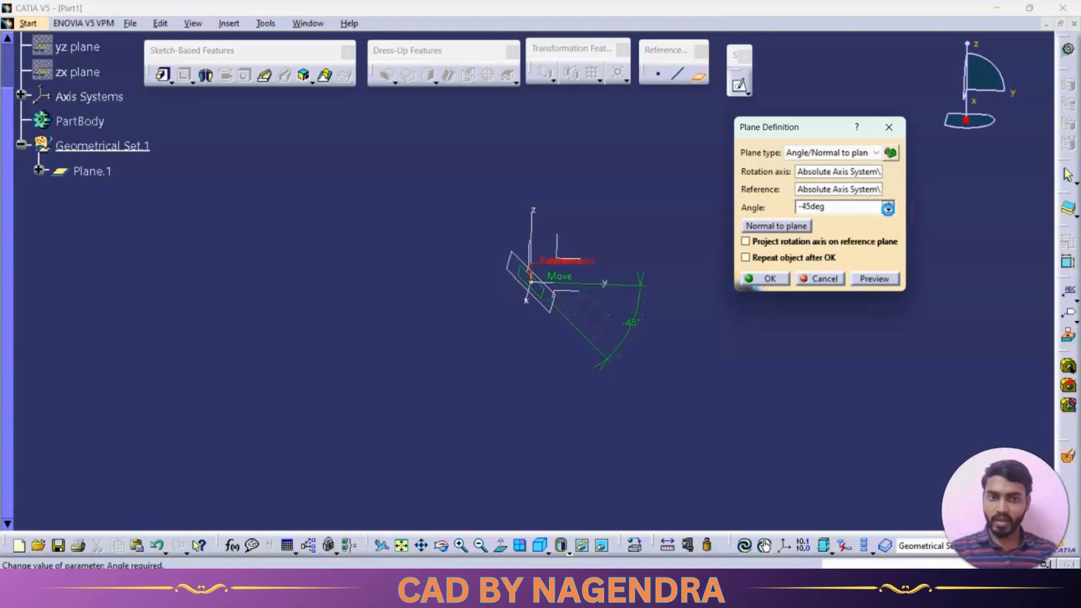
middle_click_drag(612, 248, 493, 273)
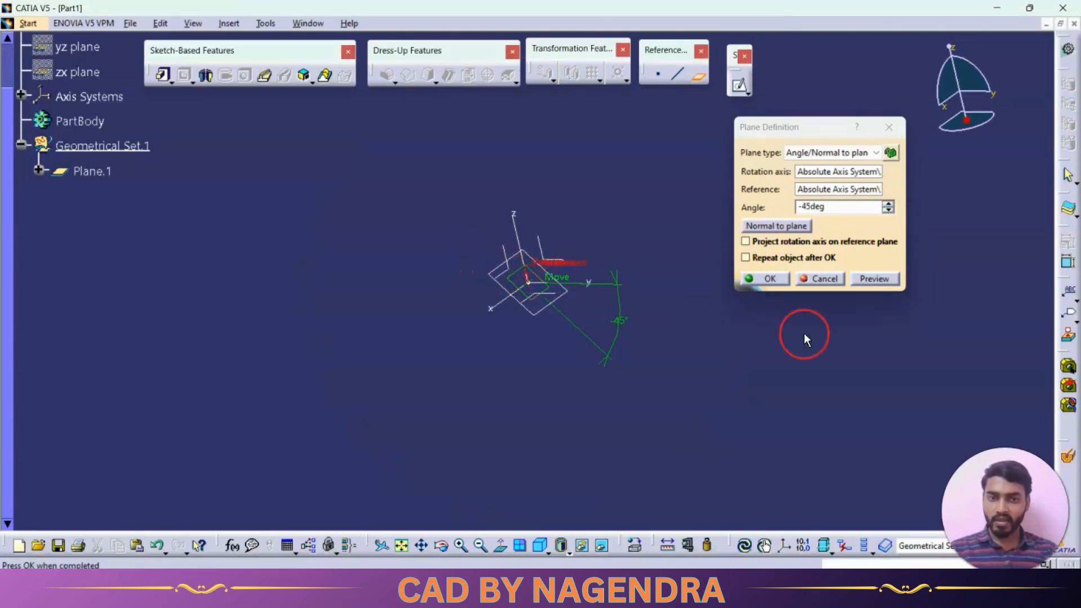
left_click(770, 278)
Sketch a circle centred on the origin on the new angled plane and exit the sketch
middle_click_drag(665, 255, 560, 212)
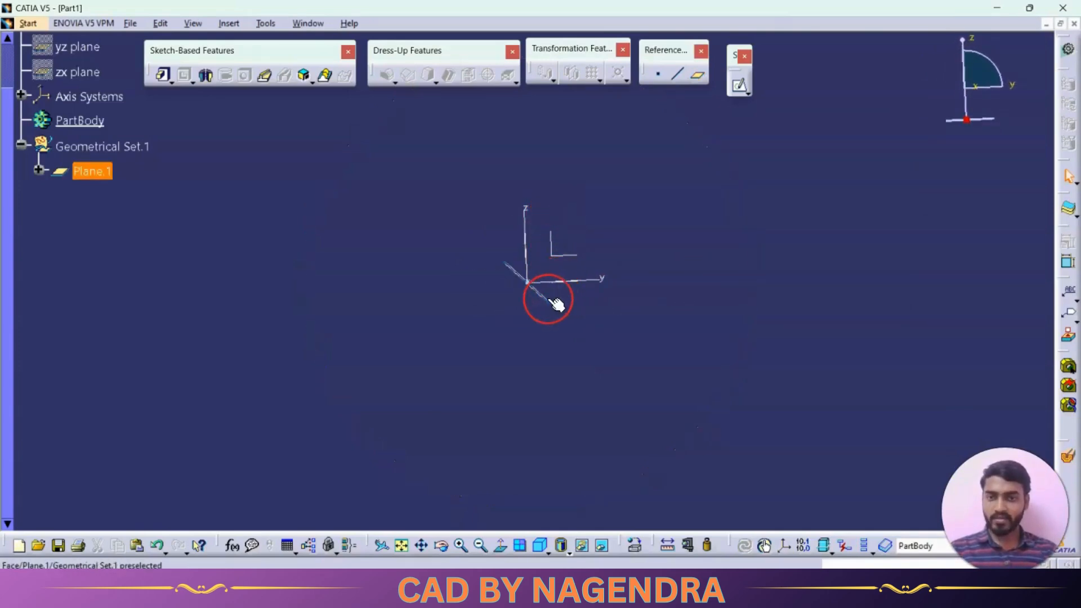
middle_click_drag(632, 347, 559, 320)
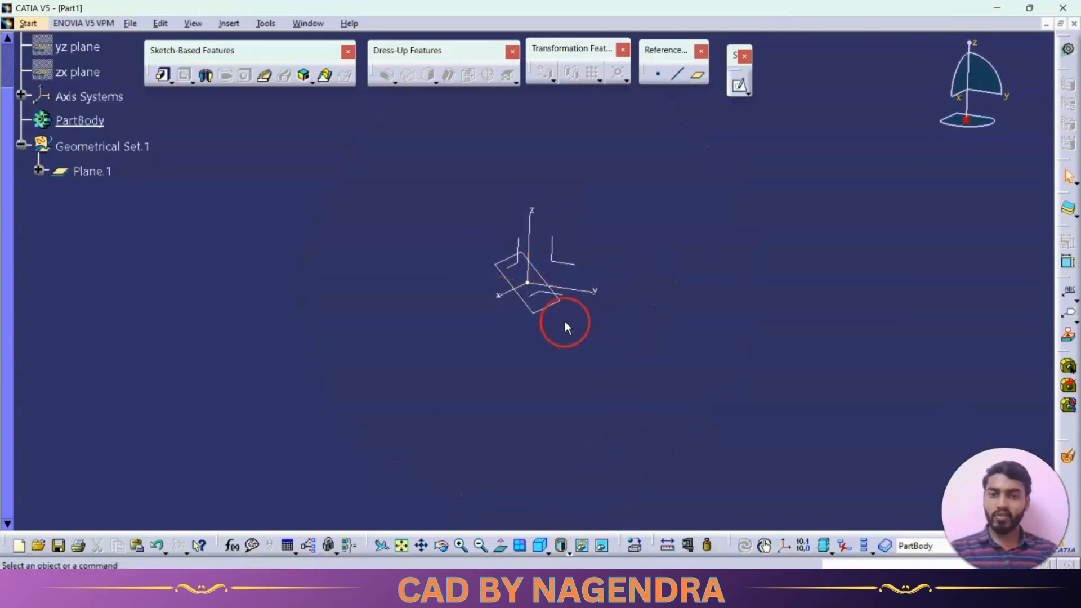
left_click(554, 313)
left_click(739, 85)
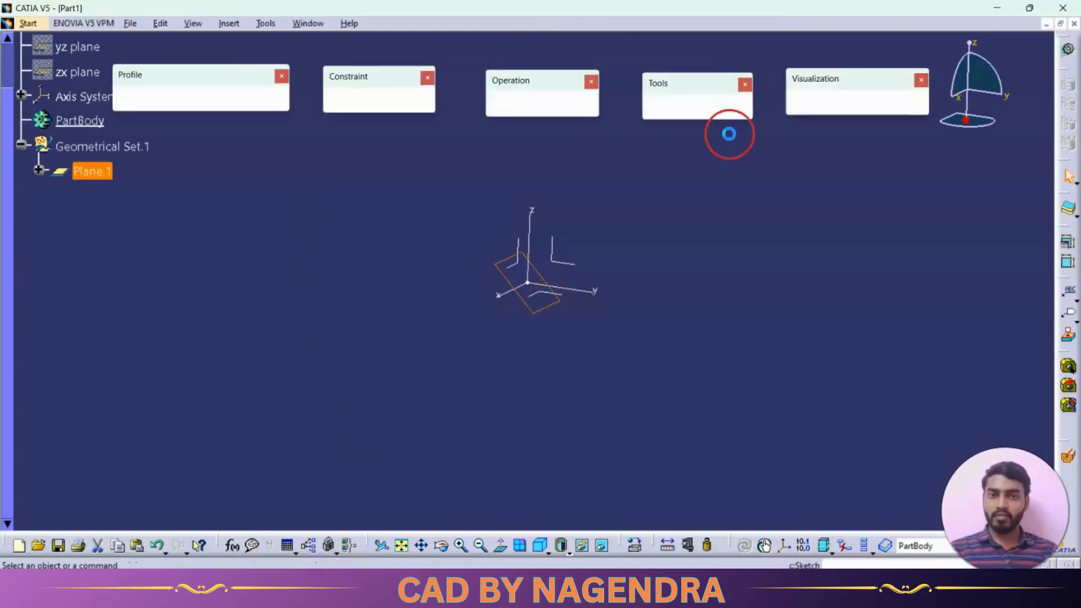
left_click(180, 96)
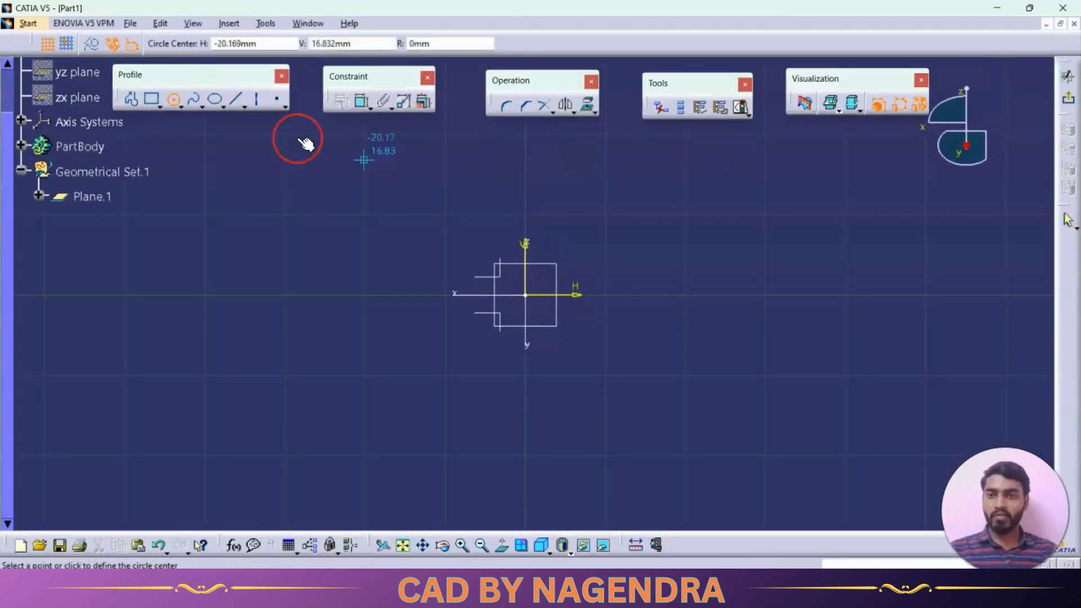
left_click(525, 294)
left_click(533, 304)
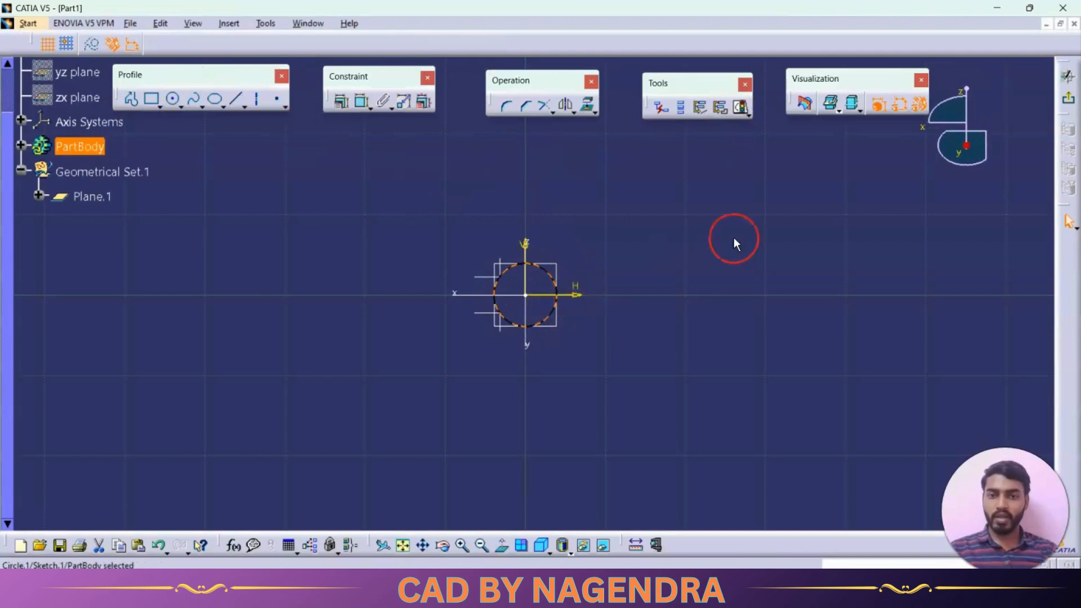
left_click(1068, 98)
Pad the circle sketch to a length of 20 mm
left_click(163, 74)
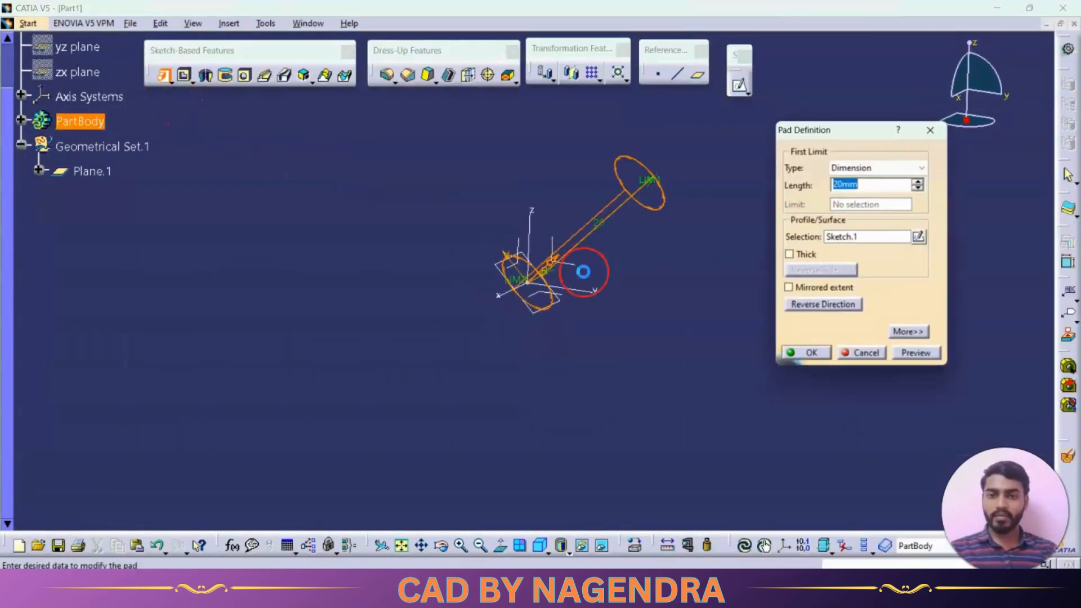
left_click(799, 356)
middle_click_drag(622, 321, 685, 301)
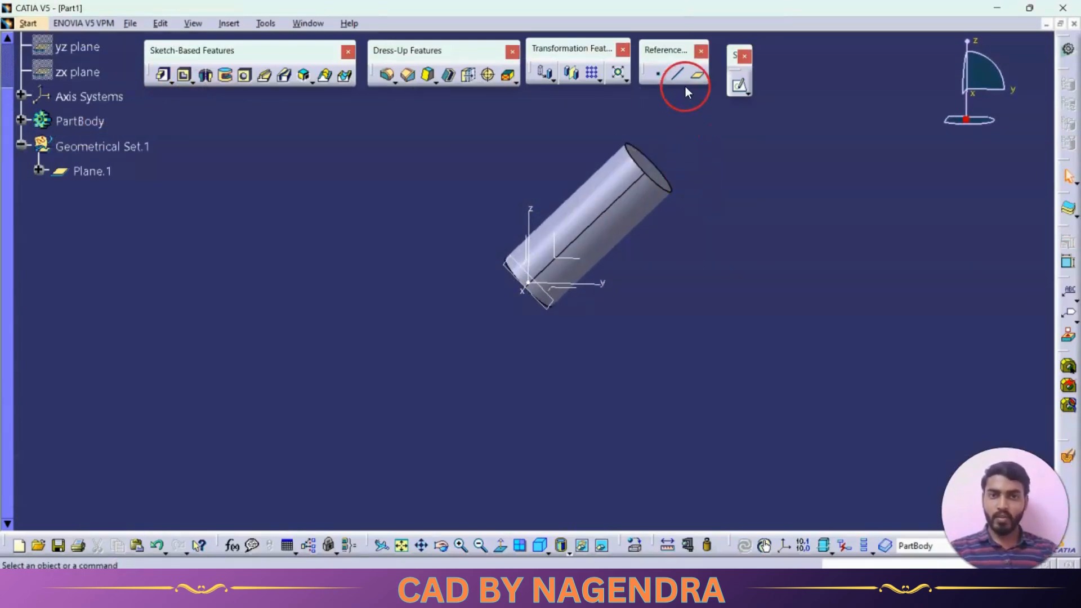
Show the list of available reference plane types and cancel the plane definition
left_click(698, 77)
left_click(844, 153)
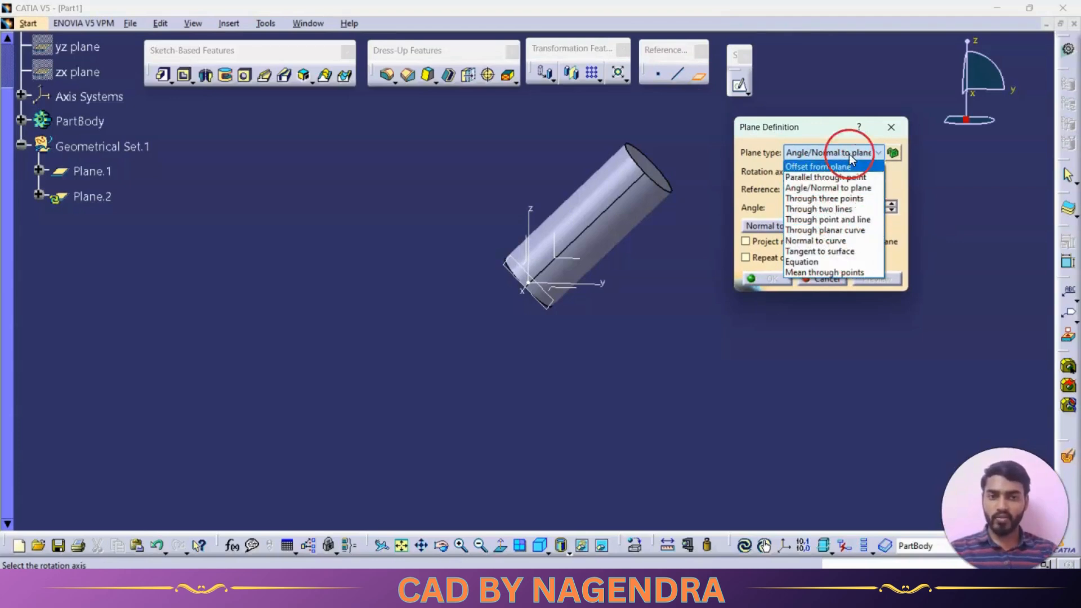
left_click(813, 345)
left_click(822, 278)
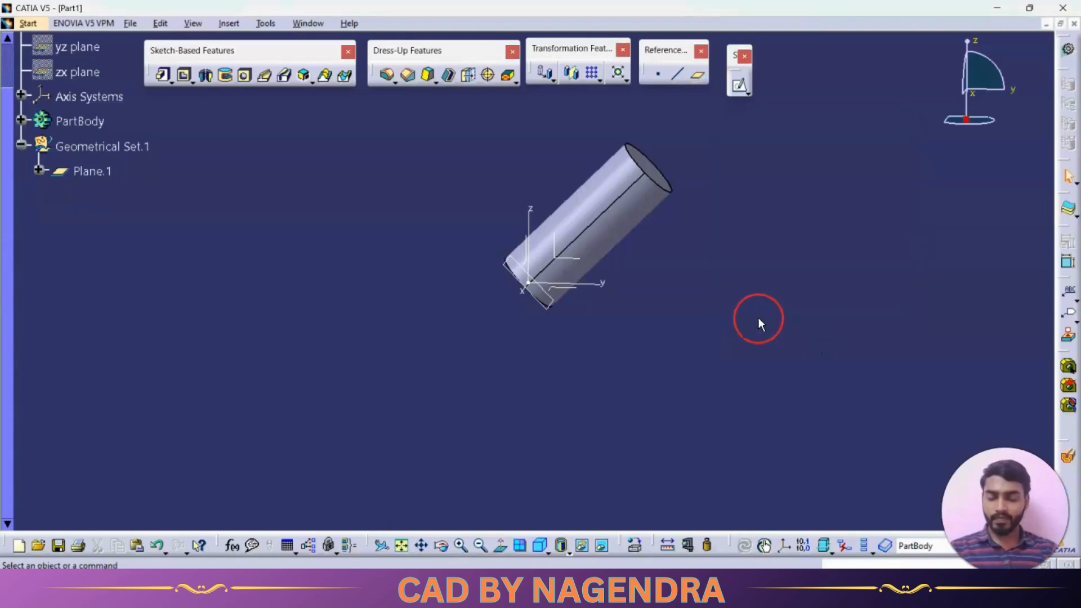
Undo the pad, the circle sketch and the angled plane, and return to the isometric view
key("ctrl+z")
key("ctrl+z")
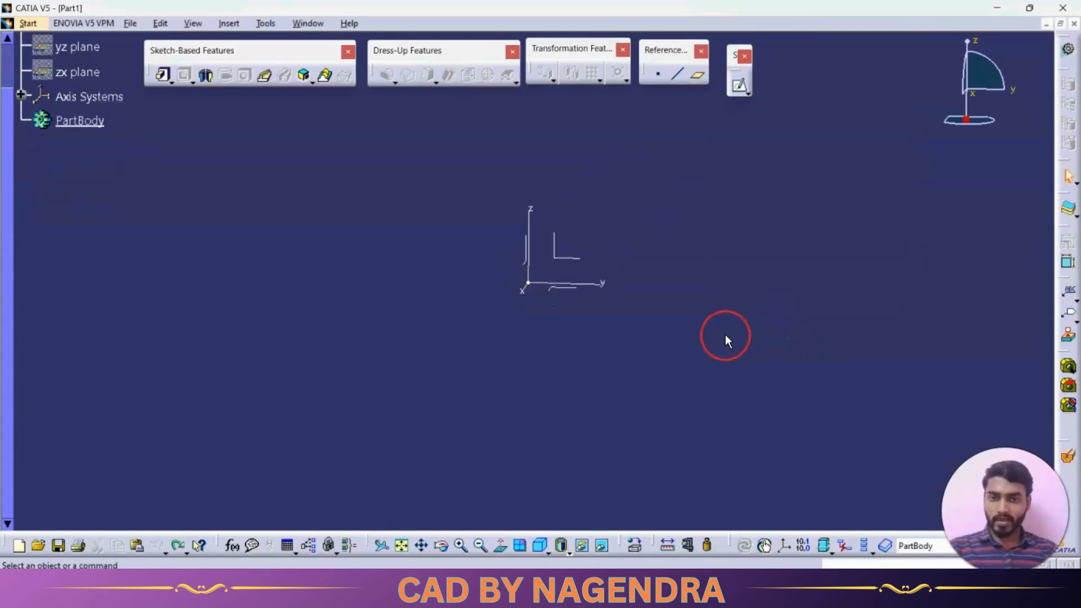
left_click(540, 544)
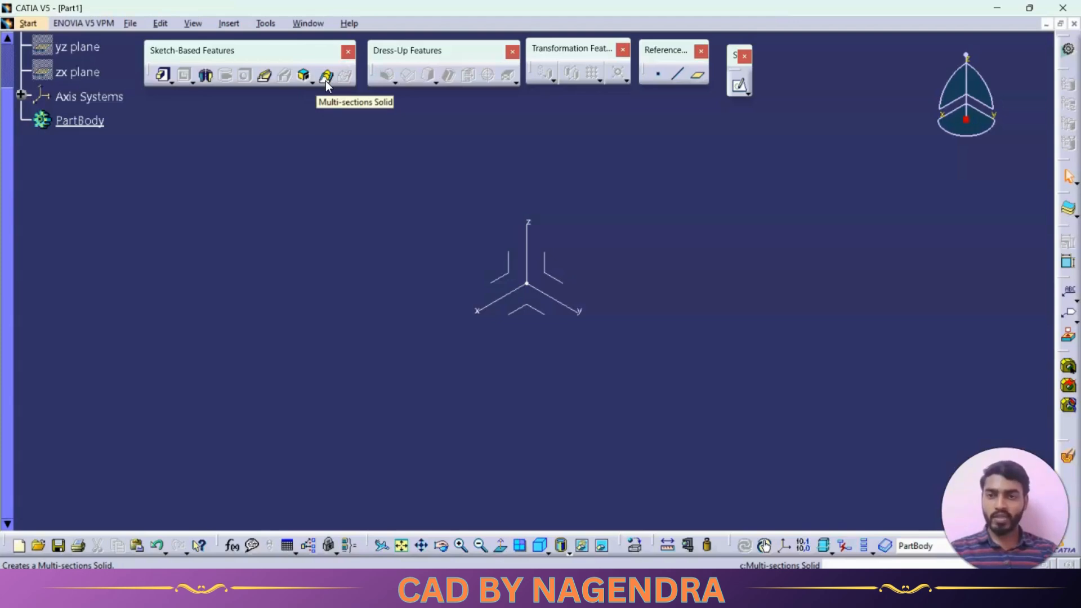
left_click(621, 179)
Sketch a centred rectangle around the origin on the XY plane and exit the sketch
left_click(525, 308)
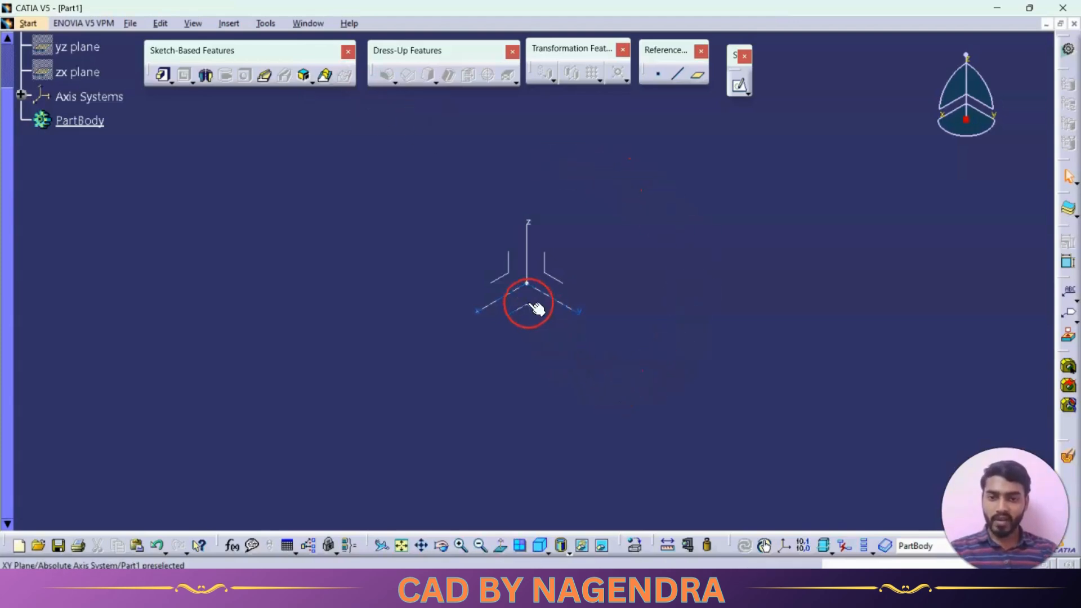
left_click(737, 87)
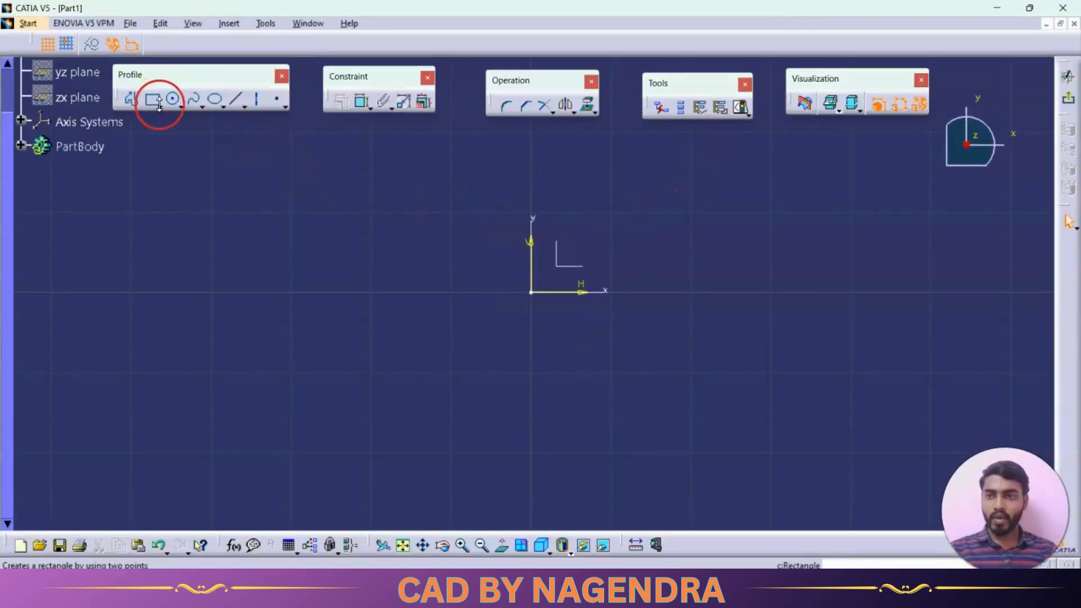
left_click(159, 106)
left_click(287, 117)
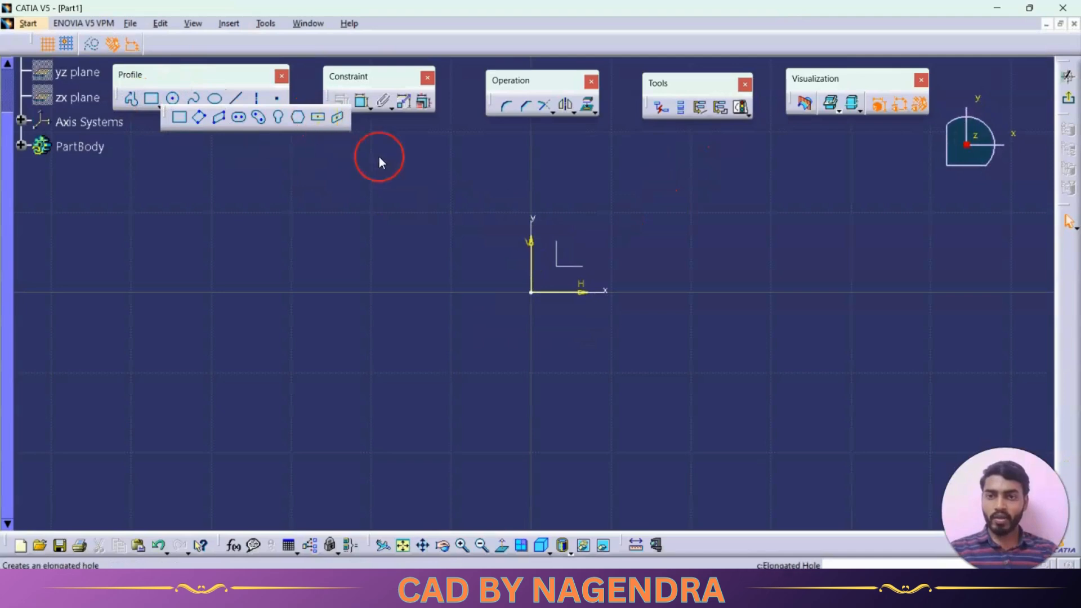
left_click(532, 292)
left_click(641, 384)
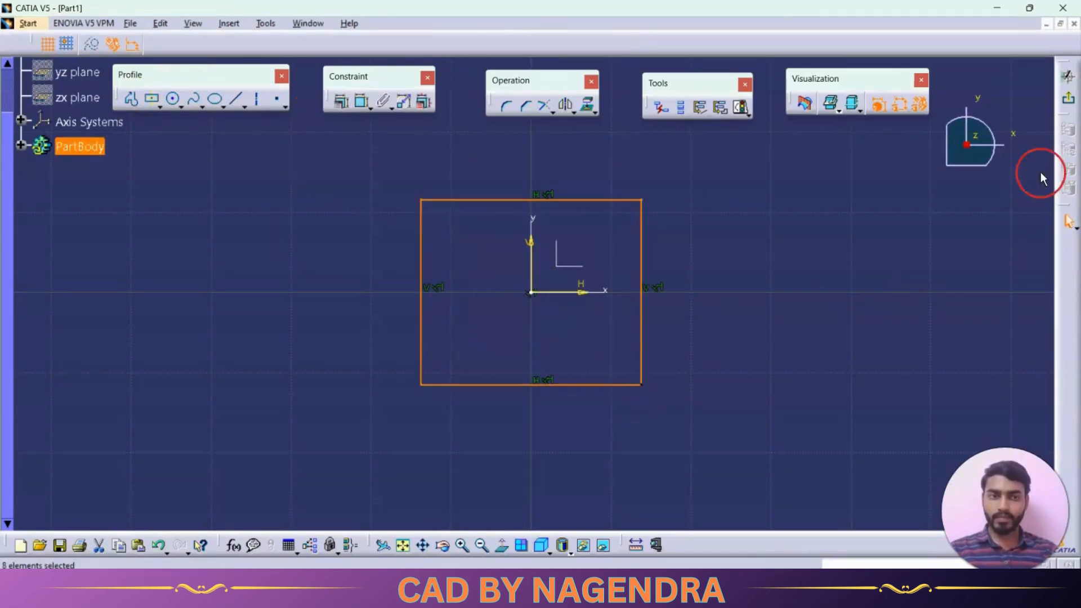
left_click(1068, 97)
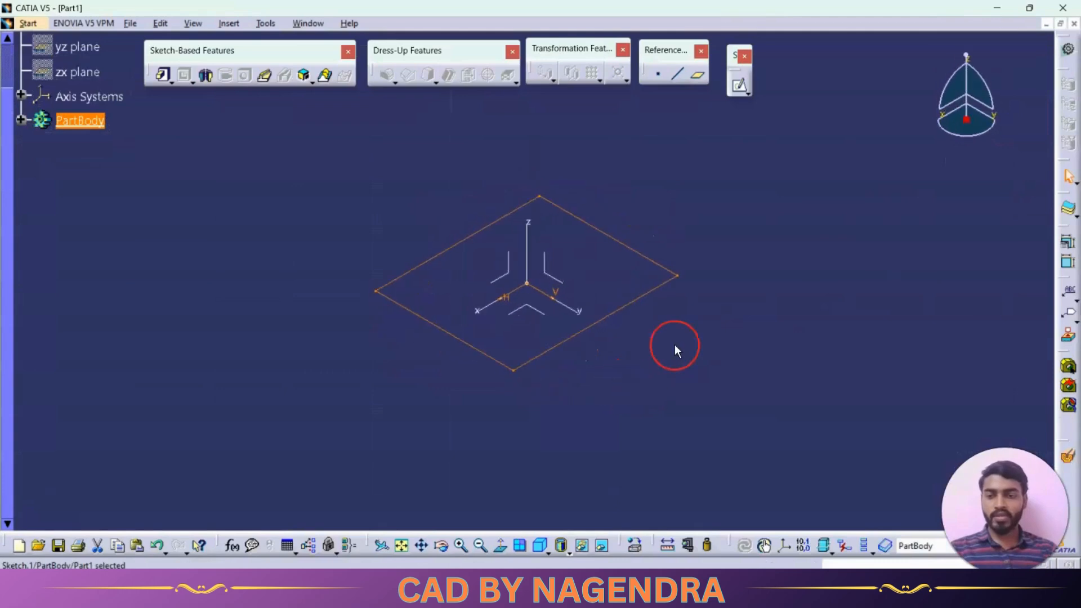
left_click(678, 298)
Create a reference plane of type Offset from plane, 40 mm from the absolute axis system's XY plane
middle_click_drag(682, 251, 650, 324)
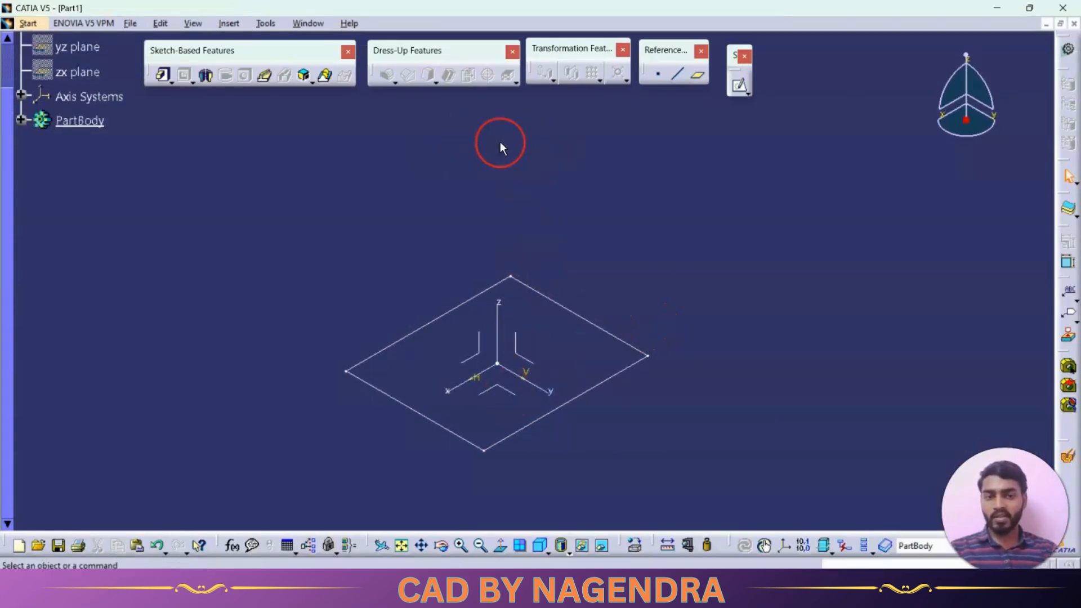
middle_click_drag(581, 405, 539, 316)
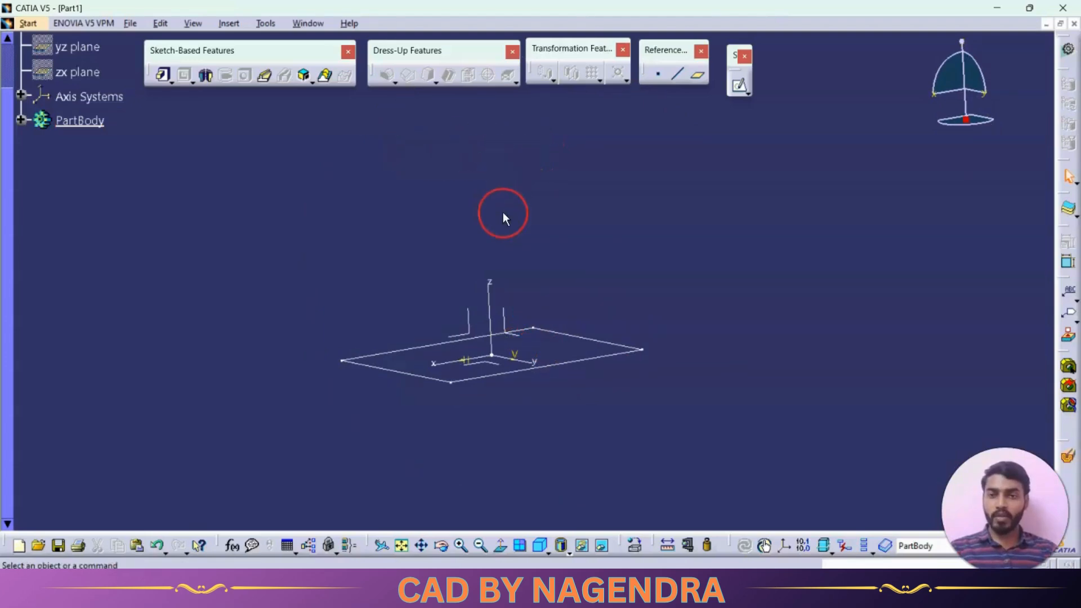
middle_click_drag(510, 159, 513, 183)
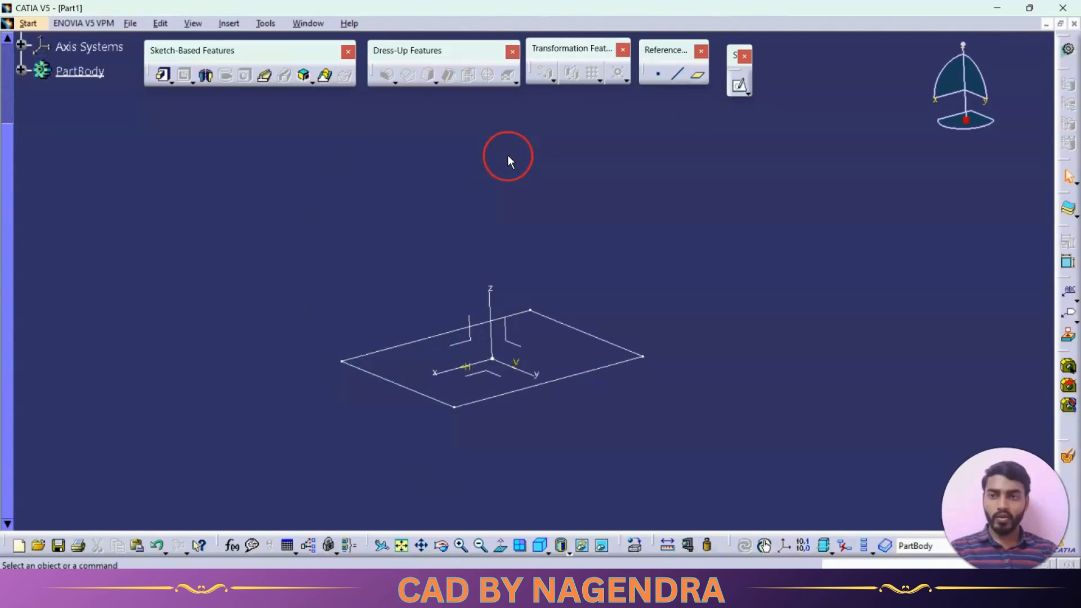
scroll(487, 200, "up", 2)
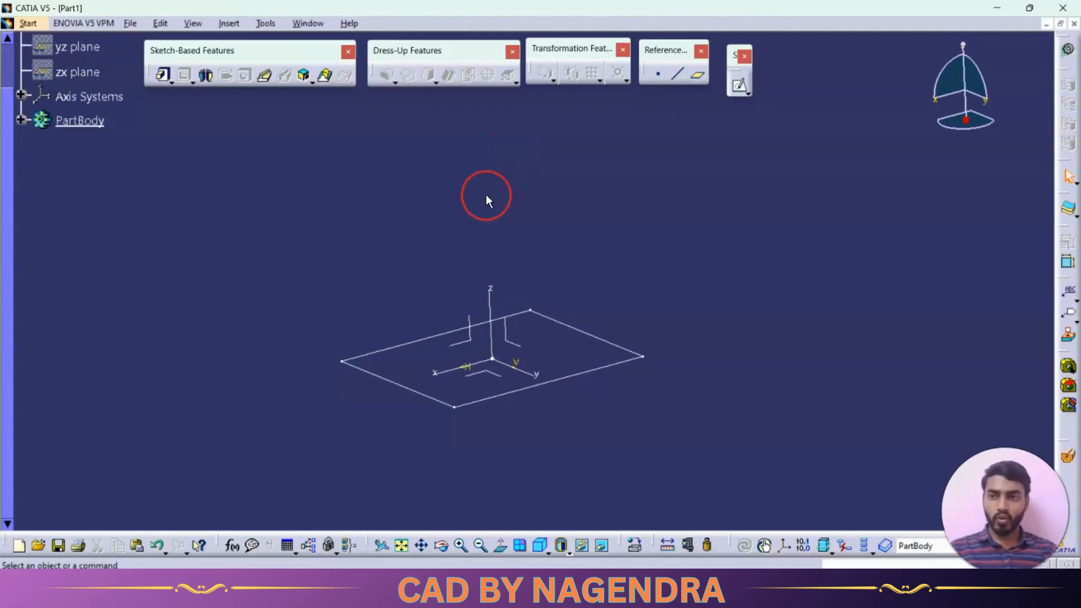
left_click(693, 78)
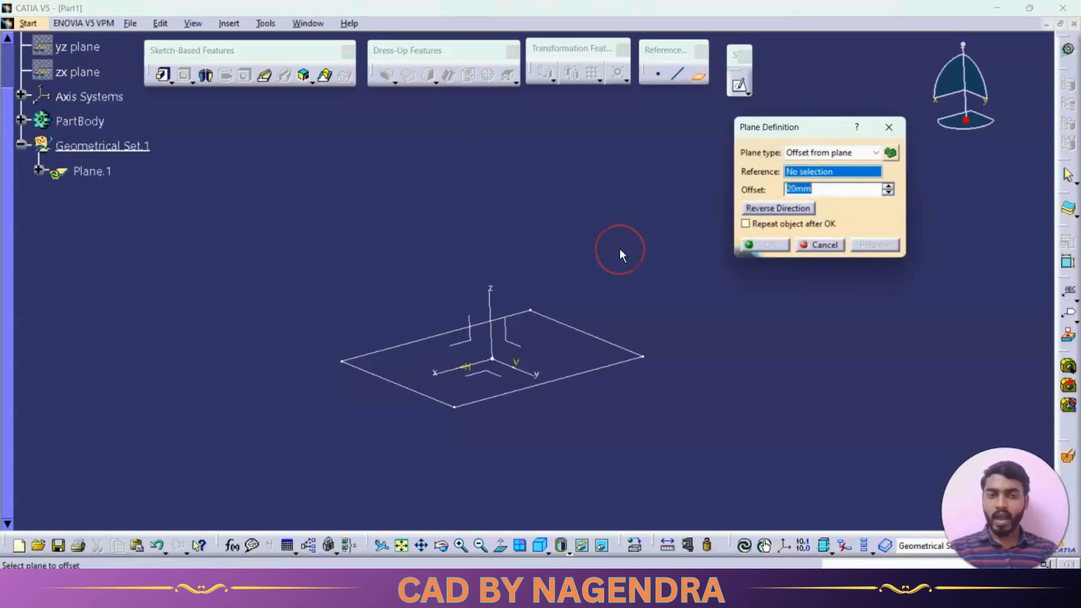
left_click(499, 379)
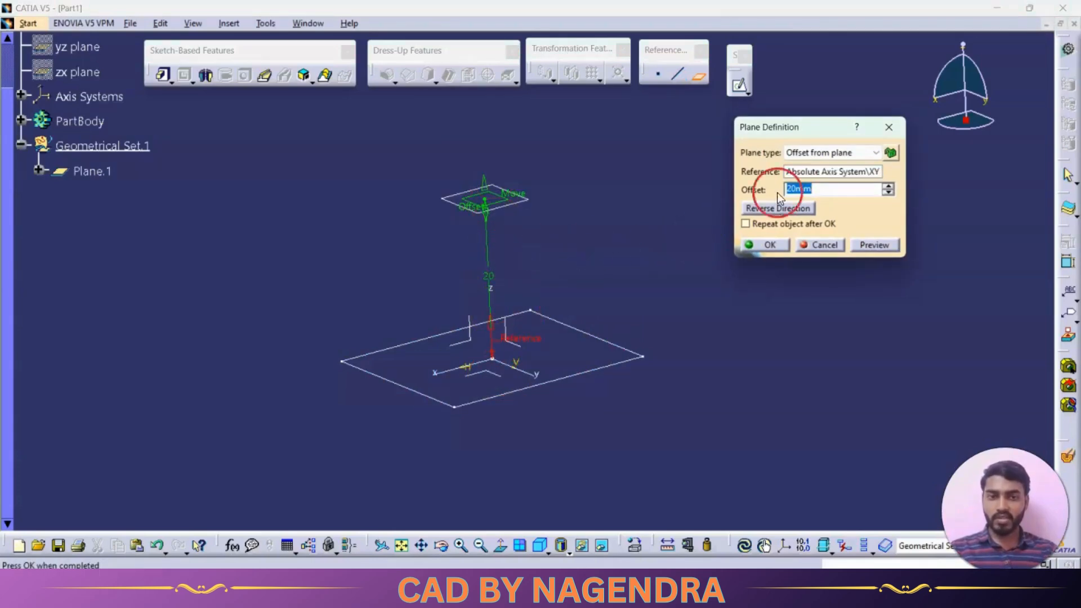
left_click(839, 187)
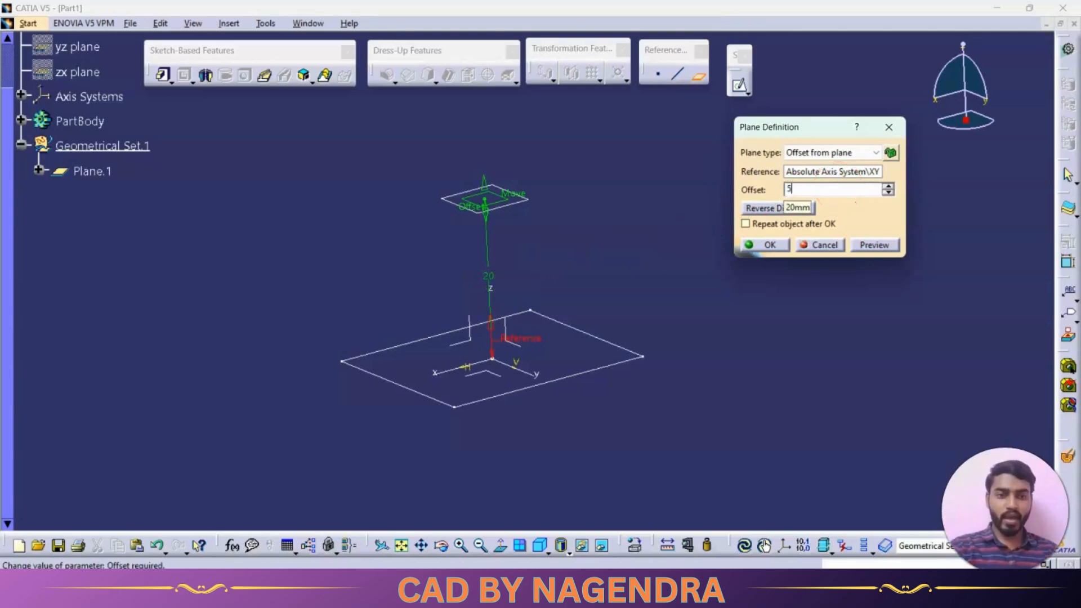
type("40")
key("Return")
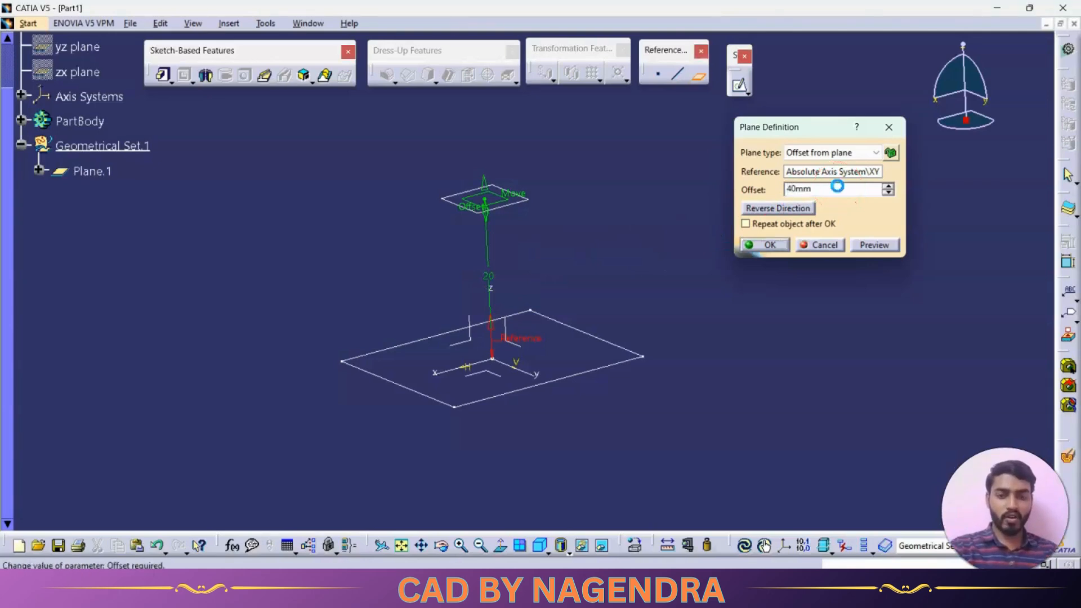
Sketch a centred rectangle about 17.6 mm wide and 12.7 mm high around the origin on the offset plane and exit the sketch
left_click(543, 540)
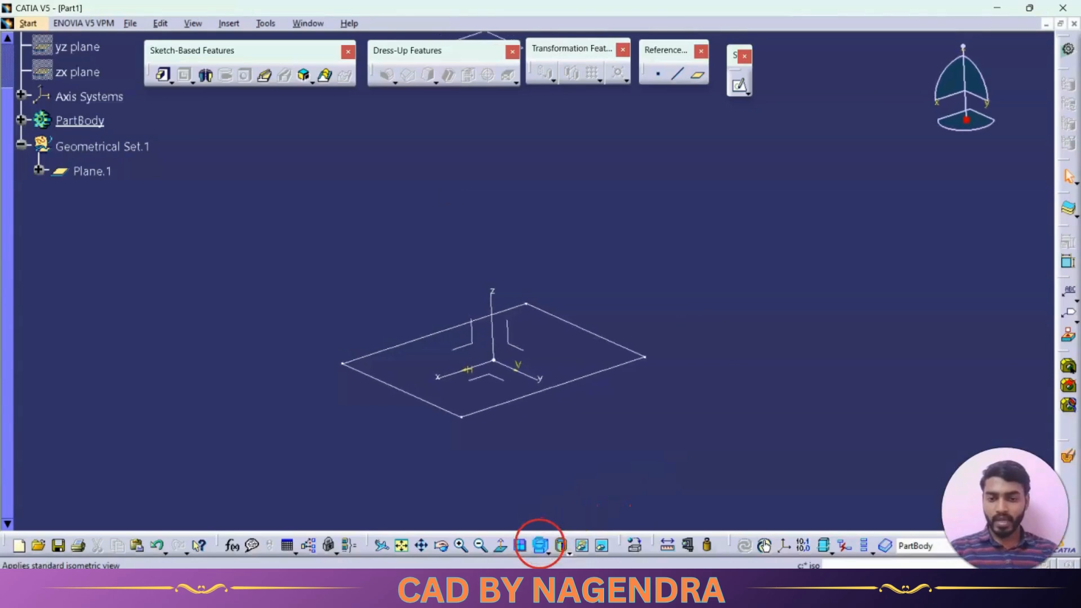
left_click(402, 546)
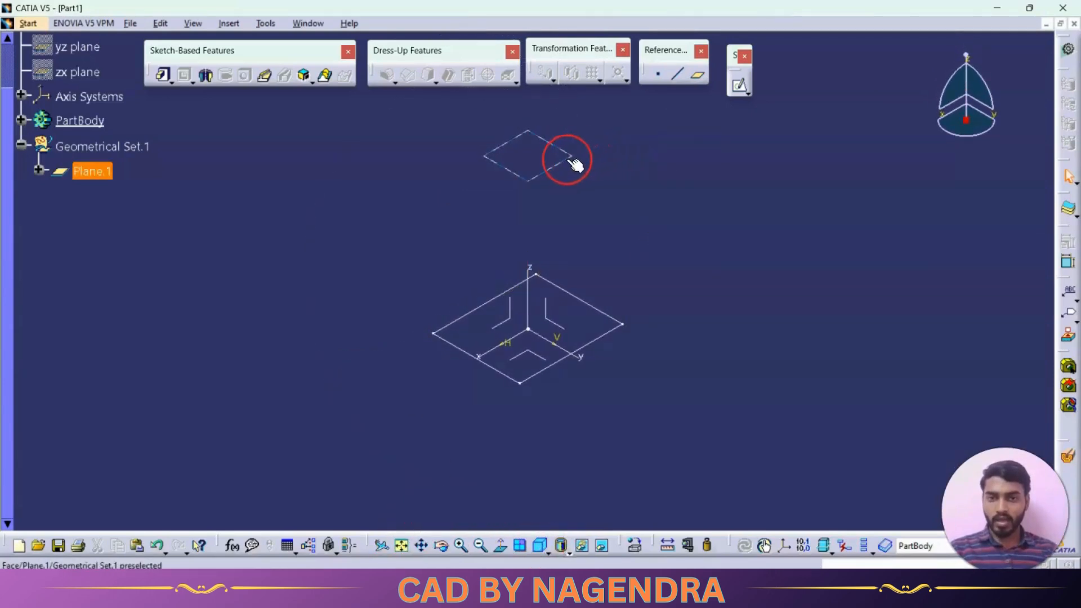
left_click(738, 85)
middle_click_drag(666, 275, 622, 272)
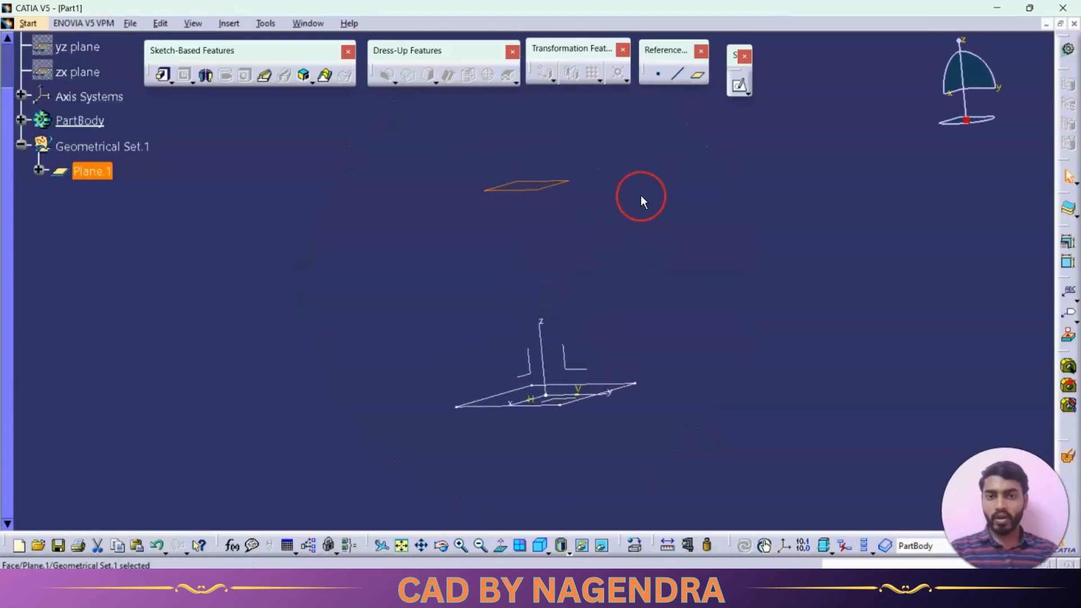
middle_click_drag(638, 175, 617, 248)
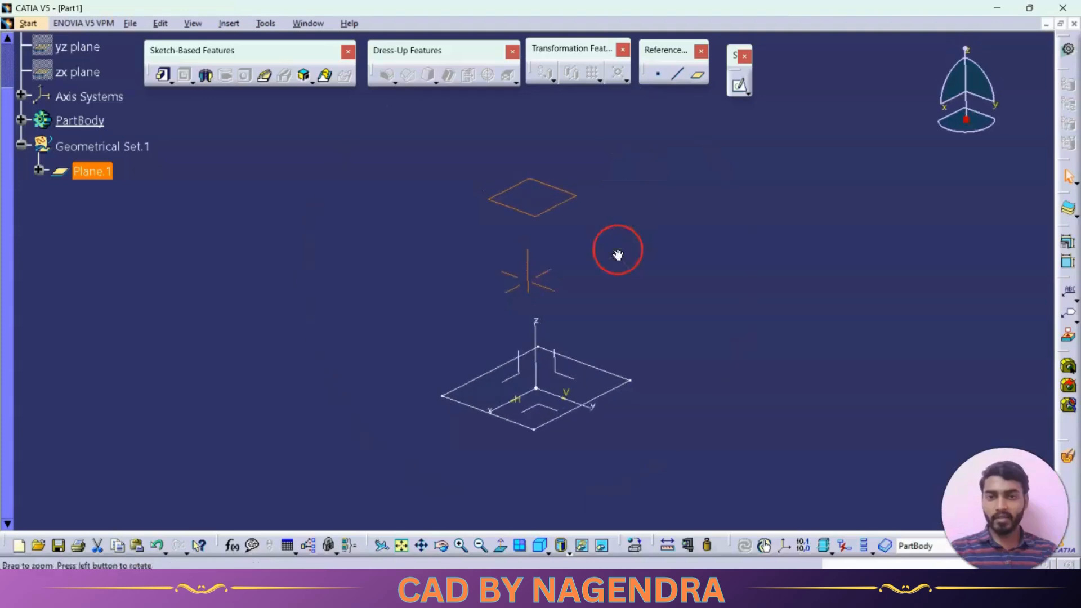
left_click(738, 87)
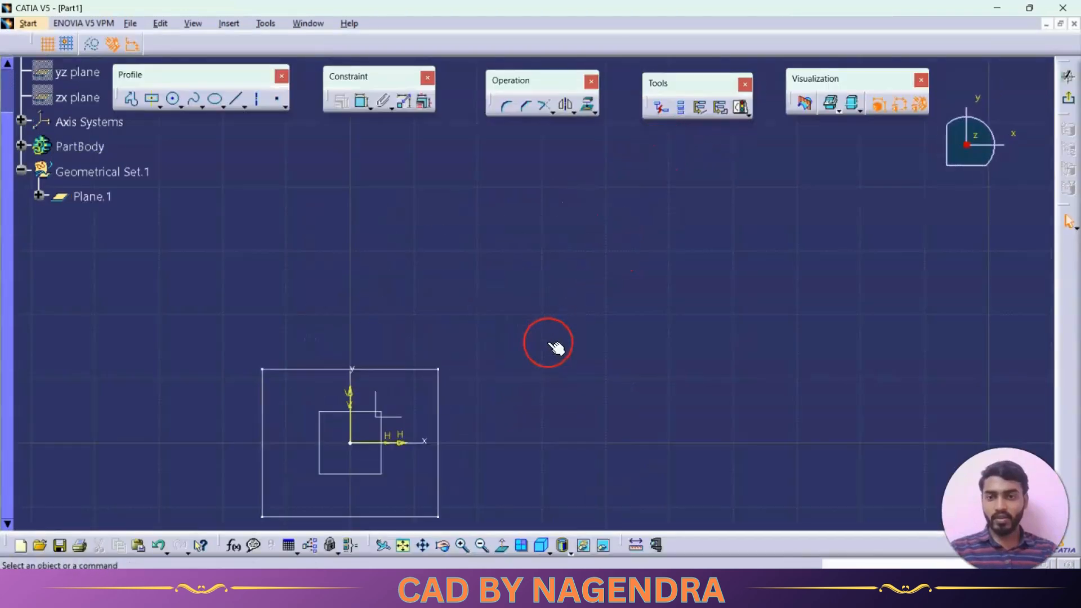
left_click(148, 98)
left_click(383, 325)
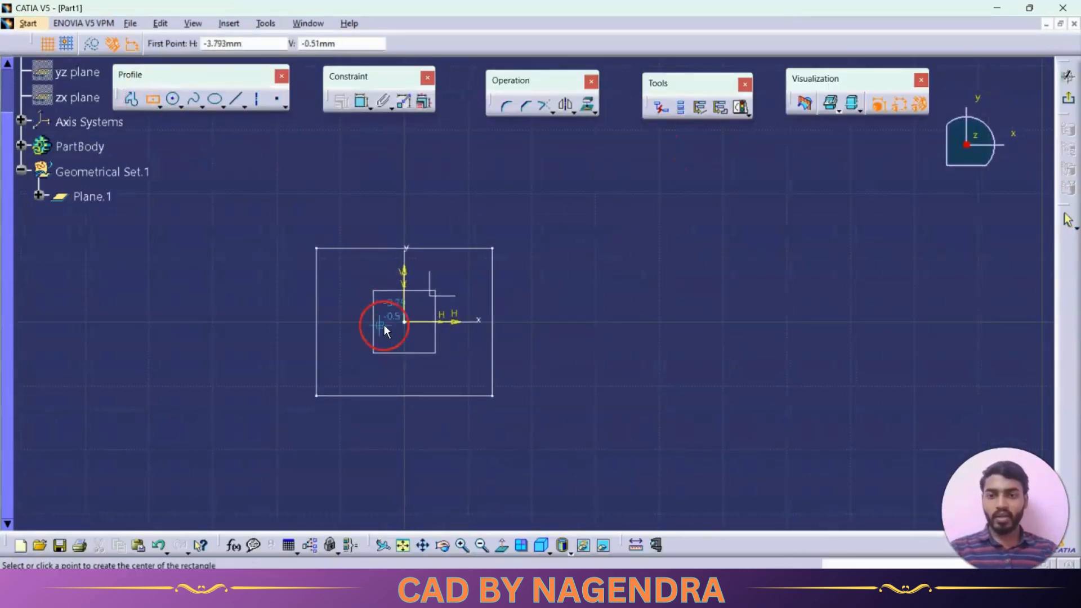
left_click(405, 322)
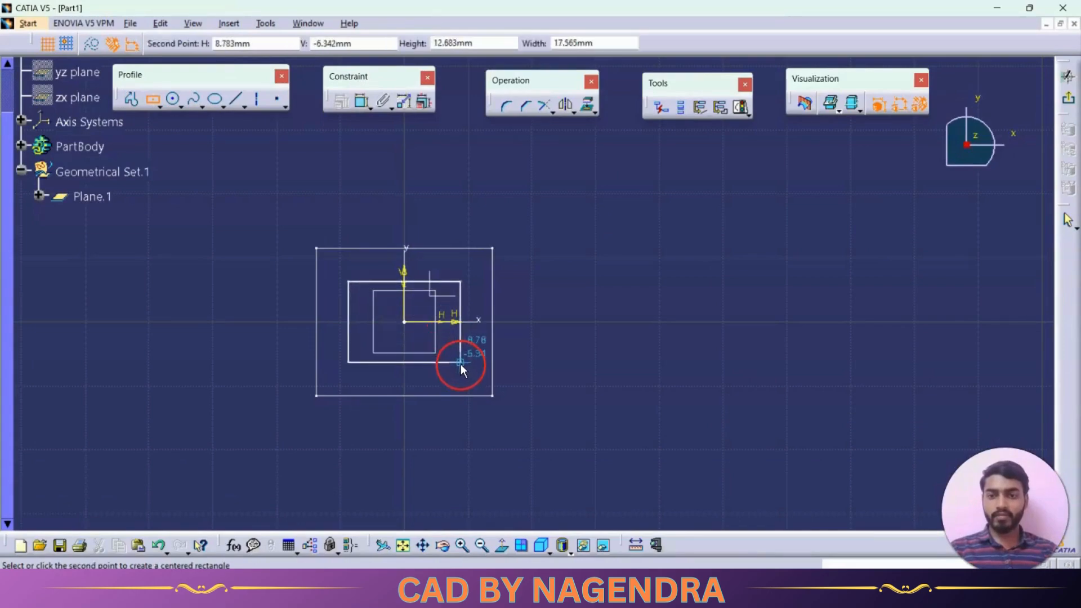
left_click(461, 363)
left_click(1066, 79)
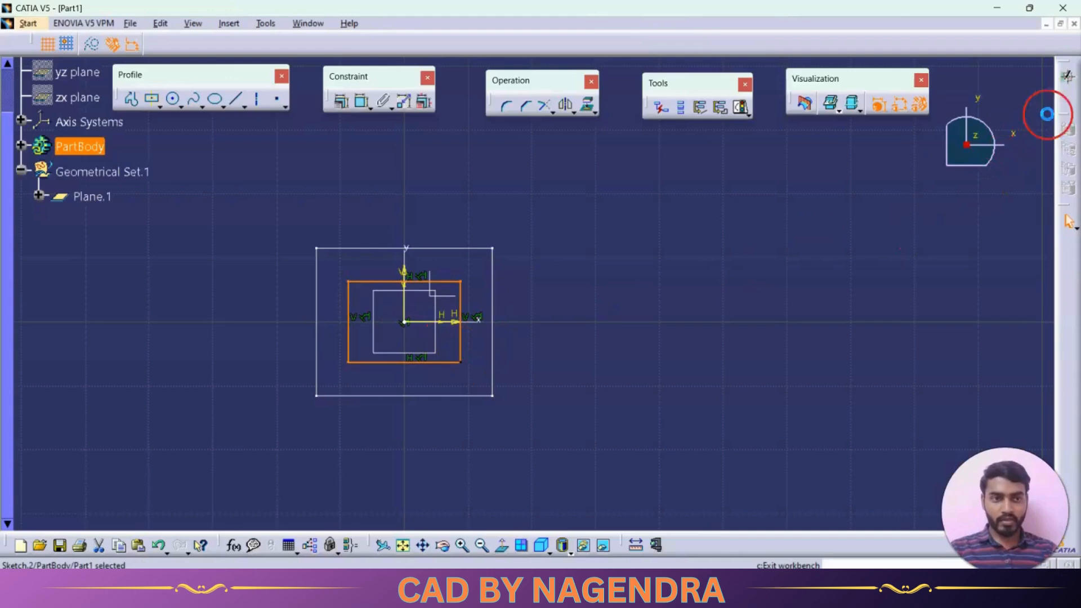
Create a multi-sections solid from the rectangle on the offset plane to the base rectangle on the XY plane
mouse_move(653, 324)
middle_mouse_down()
mouse_move(668, 313)
mouse_move(645, 296)
middle_mouse_up()
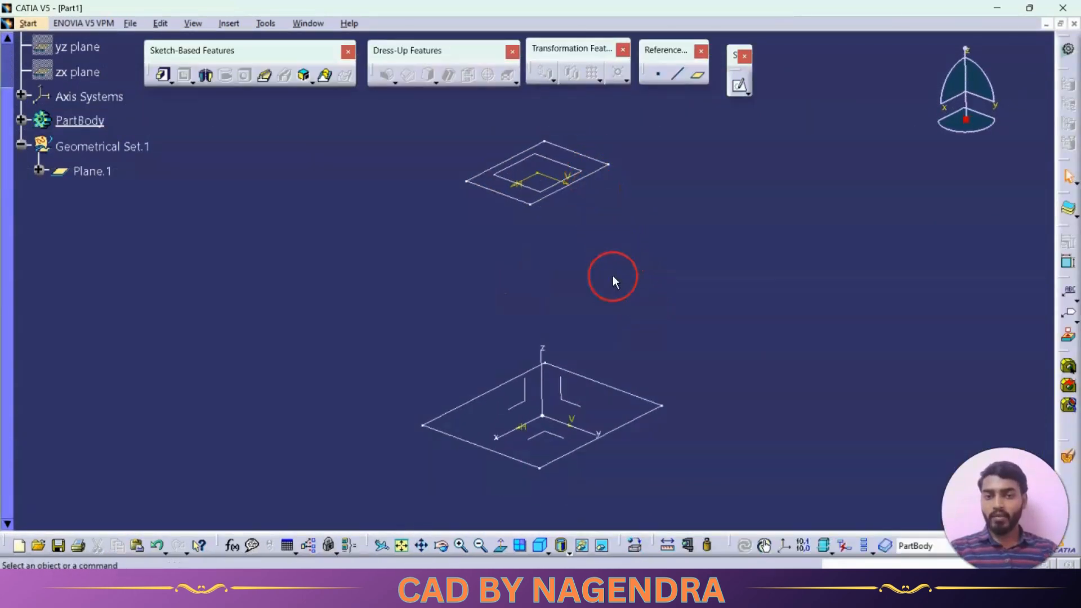
left_click(326, 79)
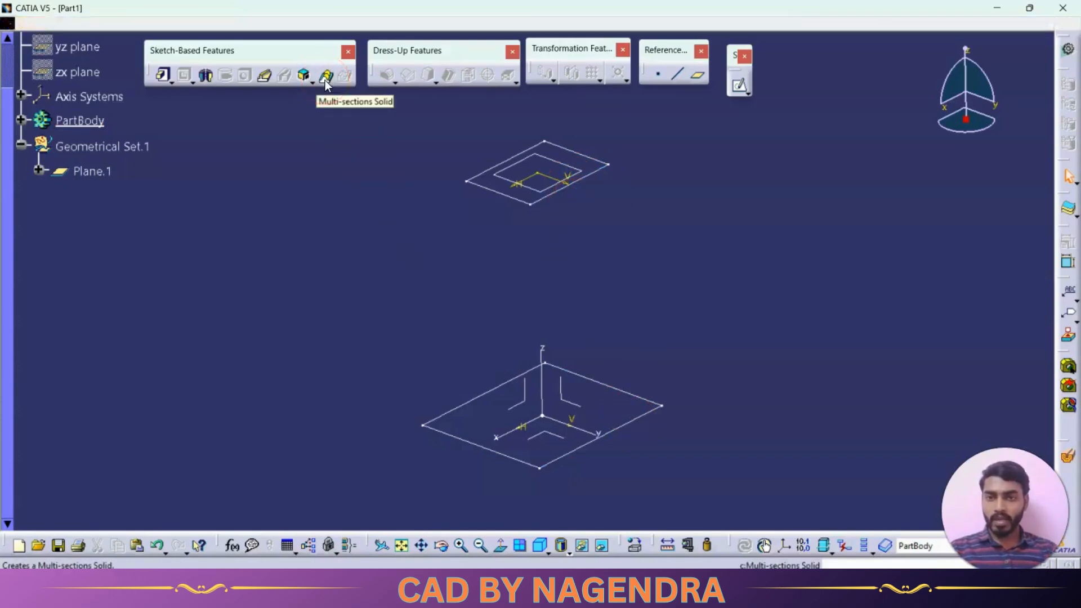
middle_click_drag(647, 308, 573, 280)
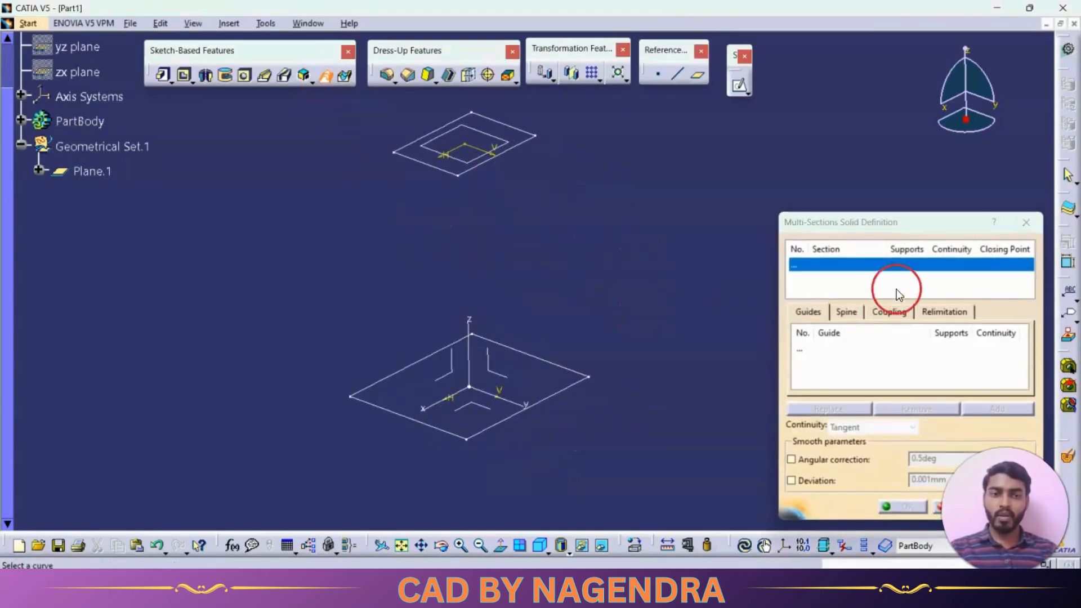
left_click_drag(859, 227, 799, 139)
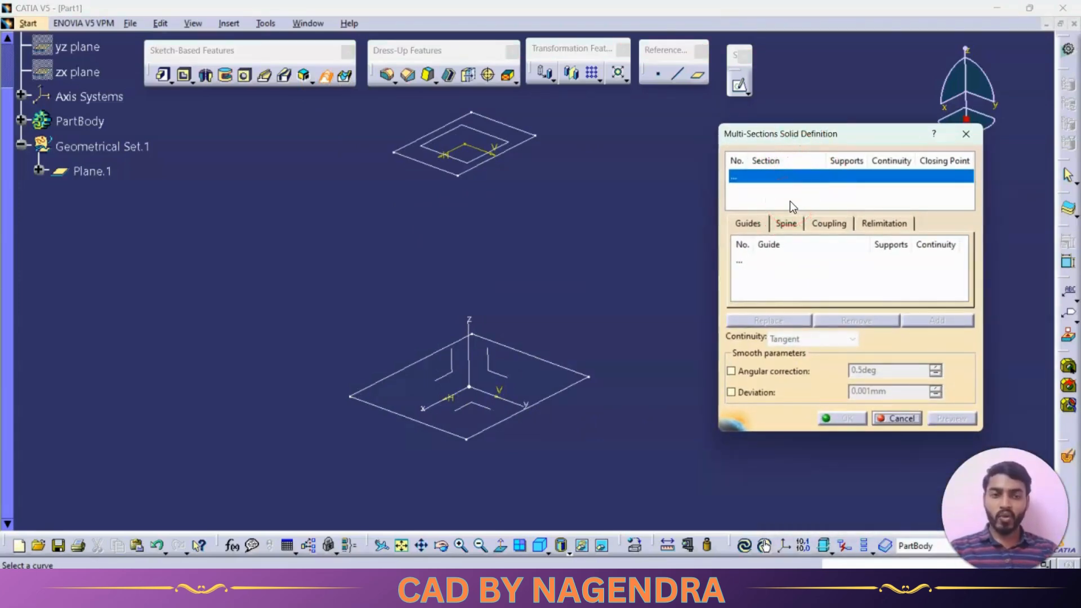
left_click(514, 154)
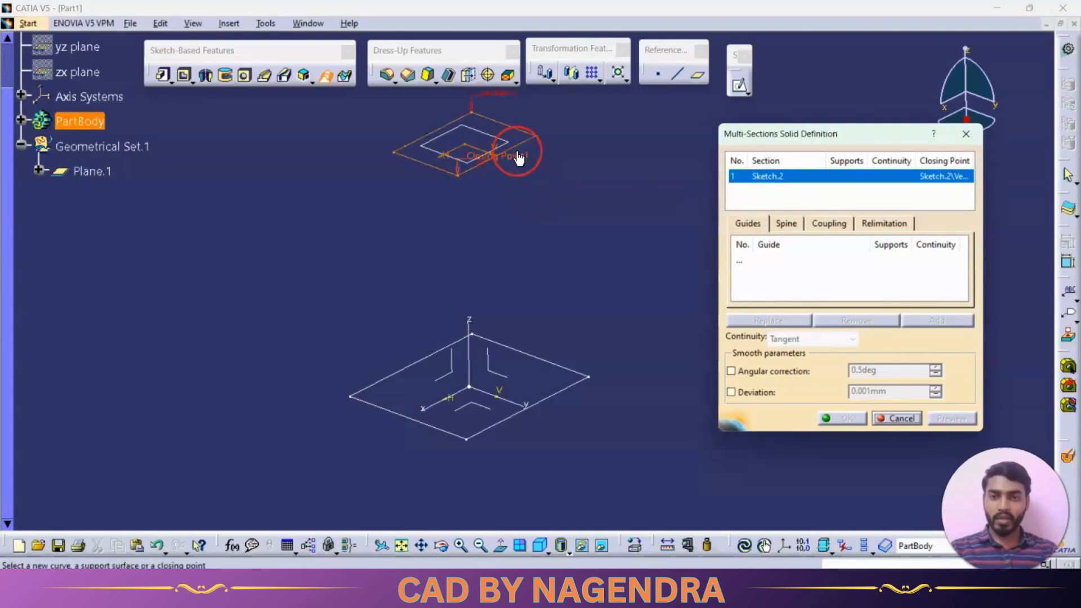
left_click(553, 398)
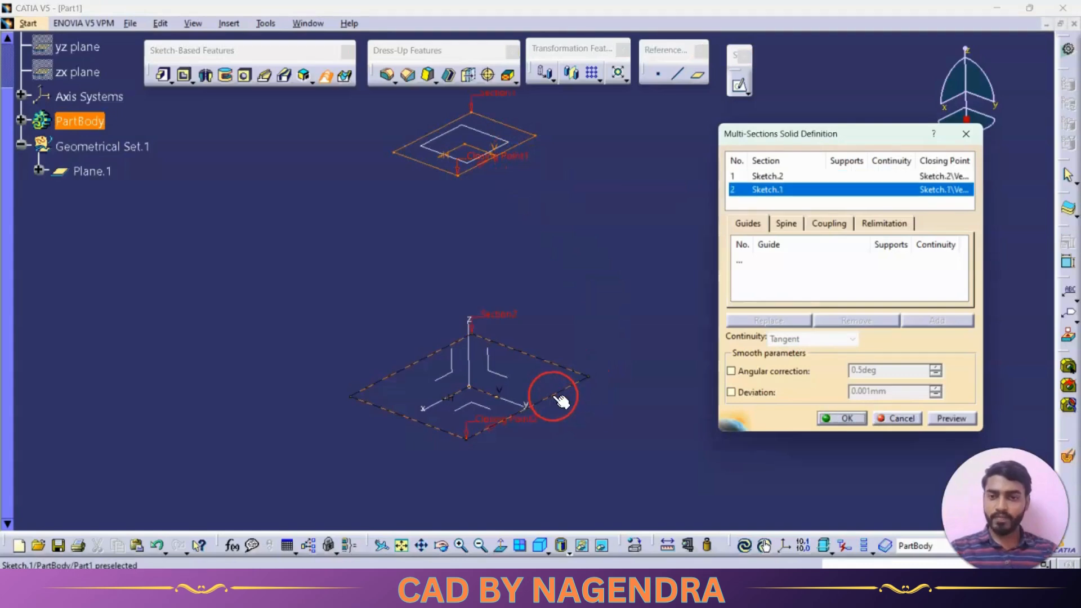
left_click(944, 420)
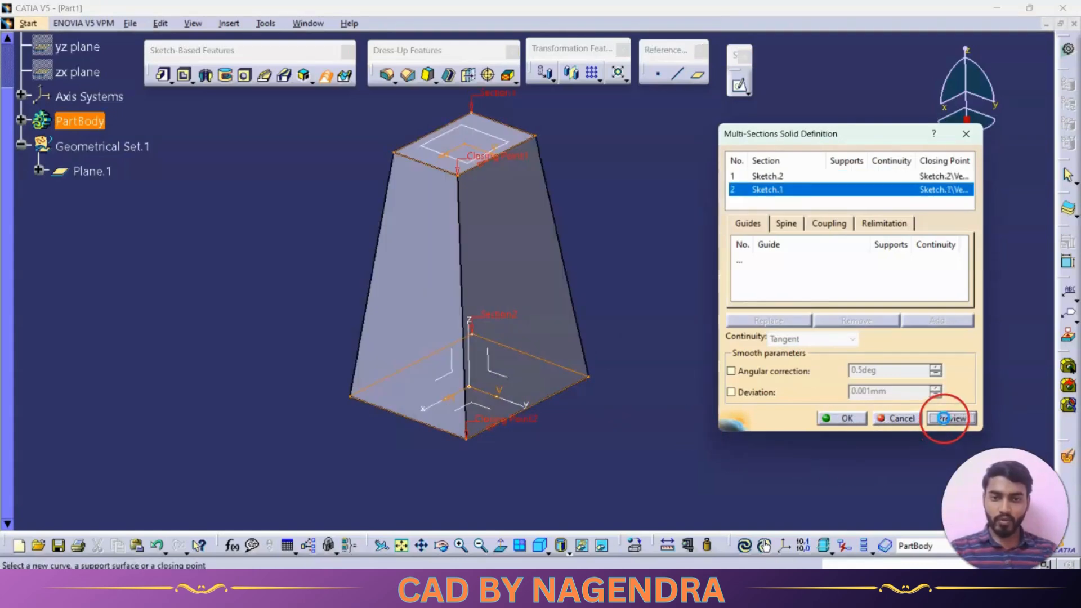
left_click(839, 417)
mouse_move(616, 279)
middle_mouse_down()
mouse_move(569, 300)
mouse_move(467, 306)
mouse_move(664, 277)
mouse_move(590, 260)
mouse_move(639, 268)
mouse_move(683, 298)
mouse_move(623, 298)
middle_mouse_up()
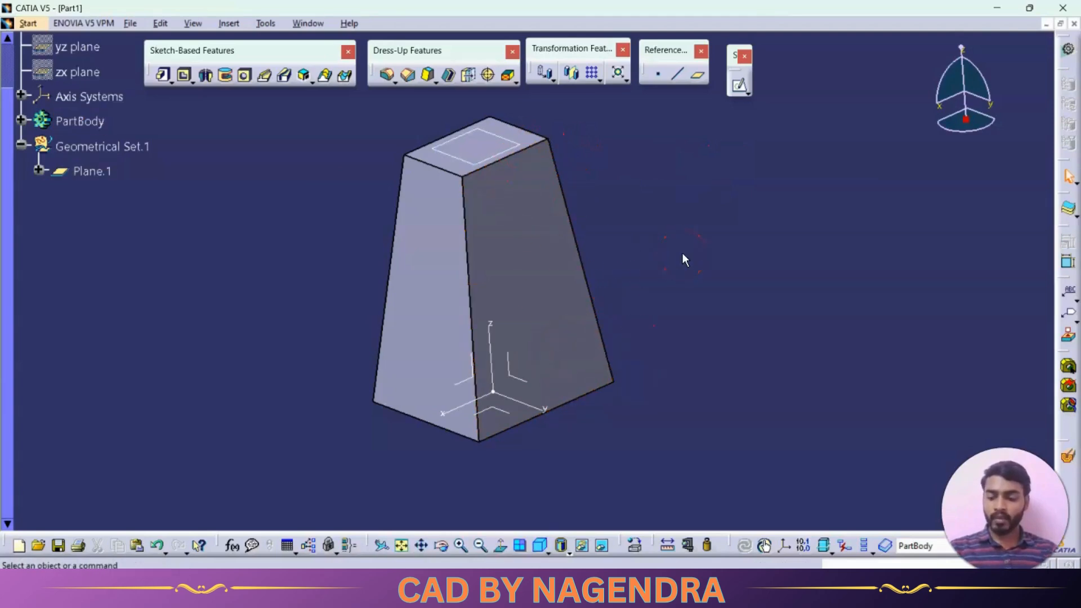
Undo the multi-sections solid and delete the rectangle from the sketch on the offset plane
key("ctrl+z")
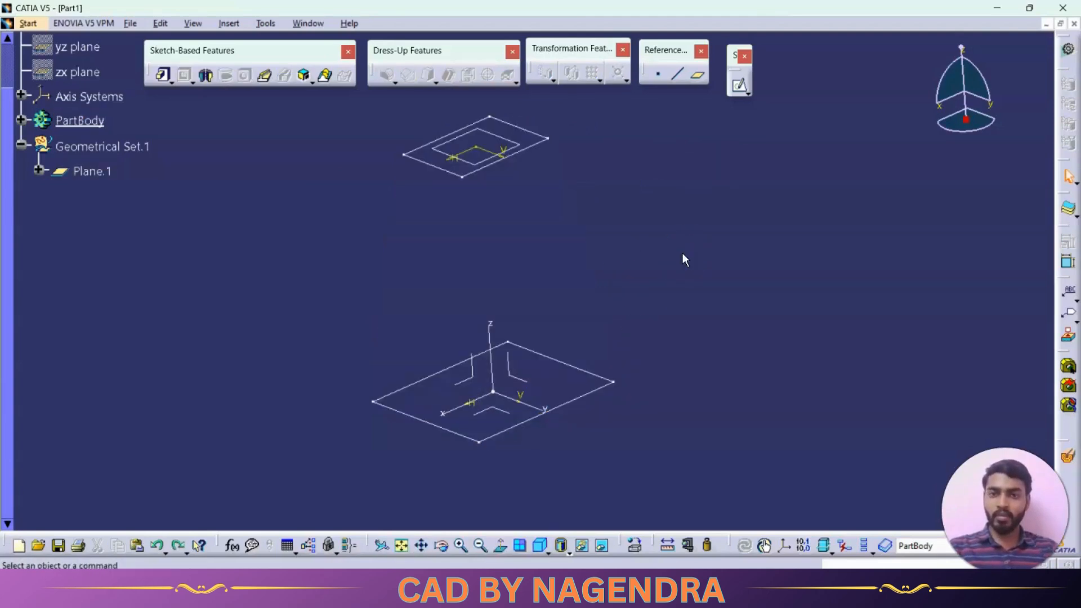
middle_click_drag(593, 228, 588, 258)
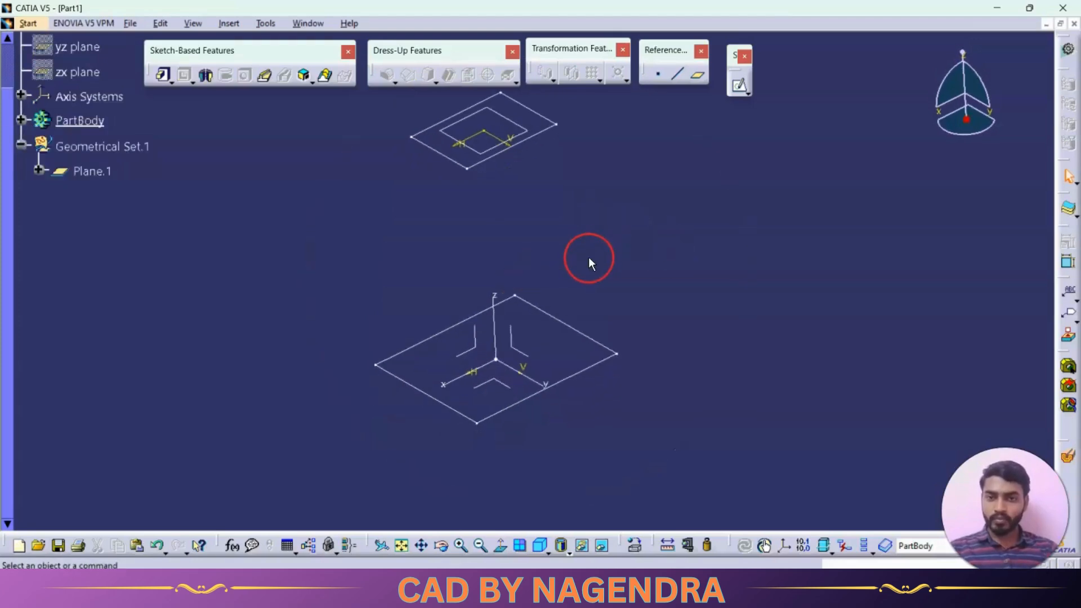
left_click(541, 137)
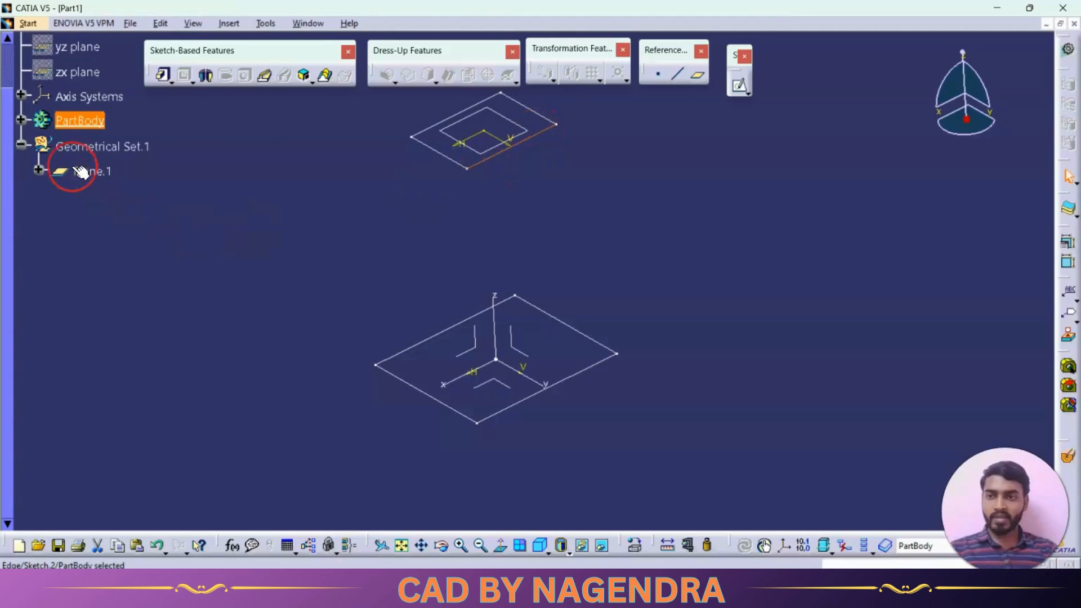
left_click(22, 120)
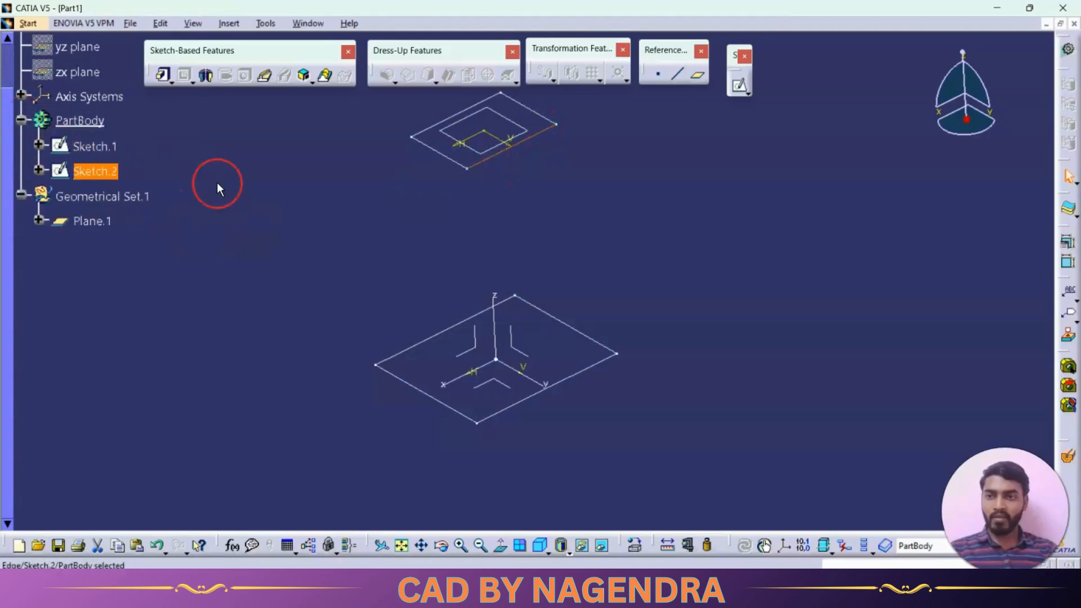
double_click(113, 172)
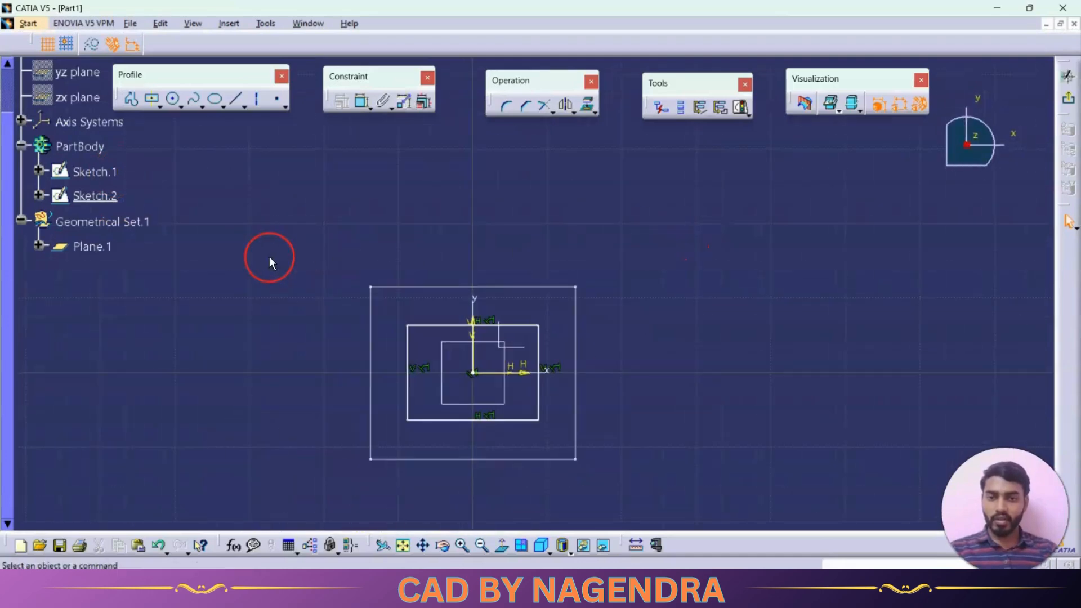
left_click_drag(268, 259, 635, 470)
left_click(698, 501)
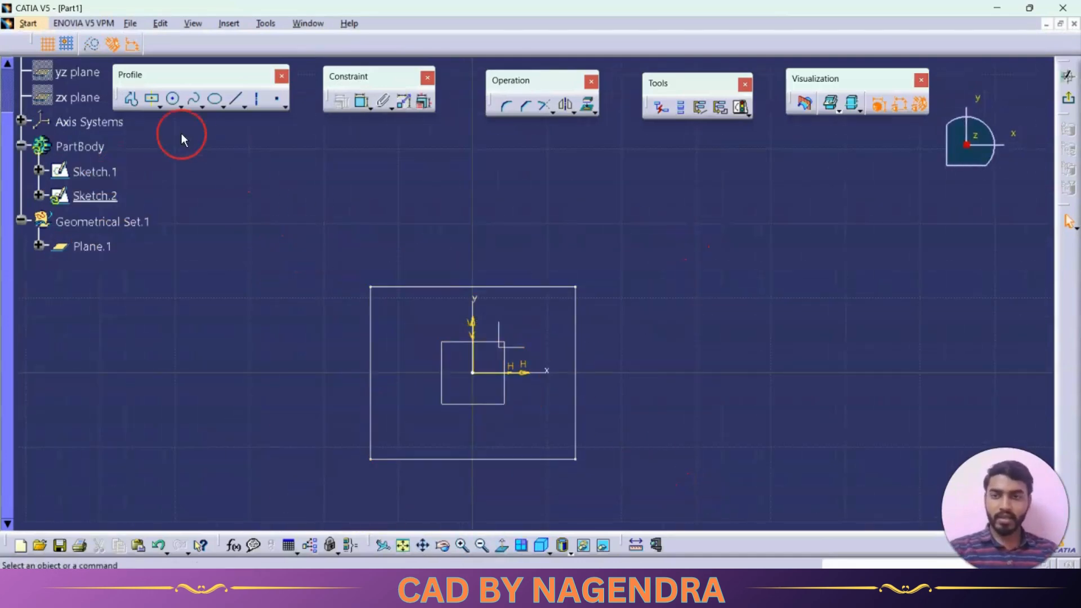
Draw a circle of about 7.5 mm radius centred on the origin in the offset plane's sketch and exit the sketch
left_click(174, 100)
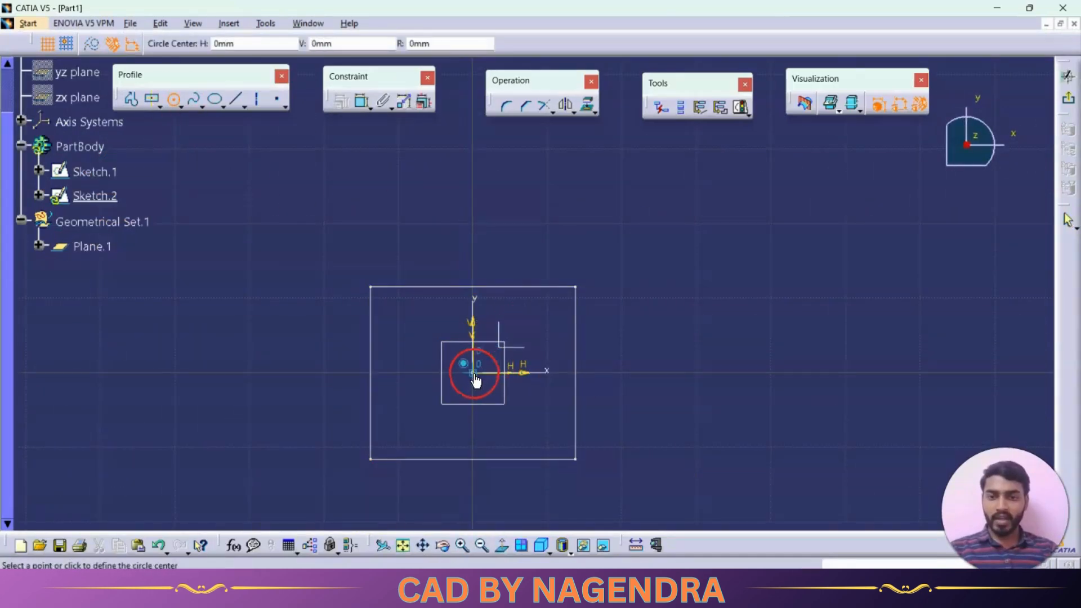
left_click(474, 372)
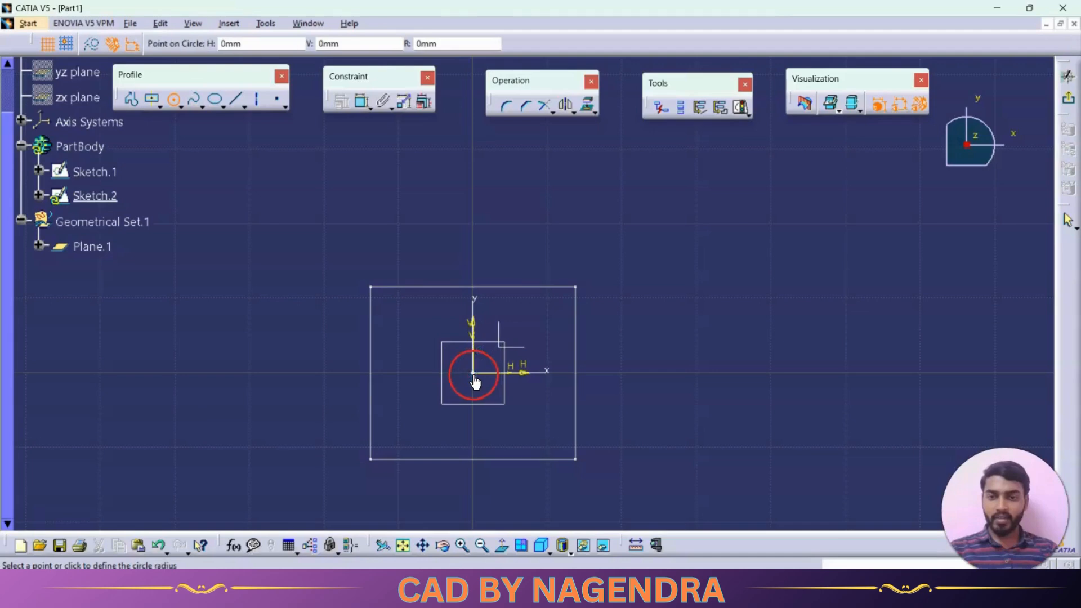
left_click(522, 399)
left_click(1069, 103)
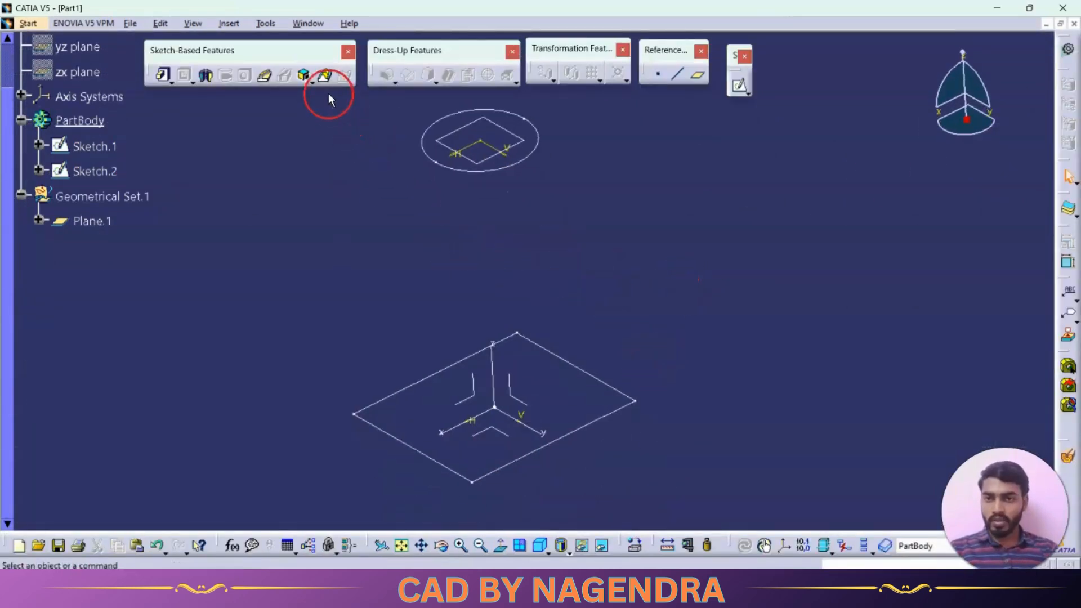
Define a multi-sections solid with the circle and the base rectangle as sections and try to preview it
left_click(323, 77)
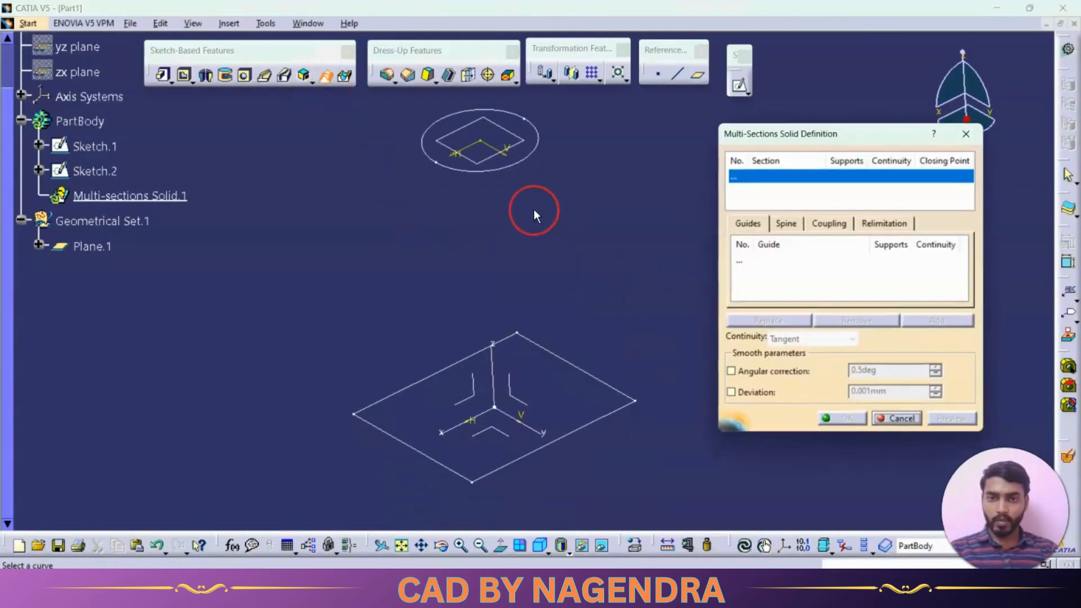
left_click(570, 437)
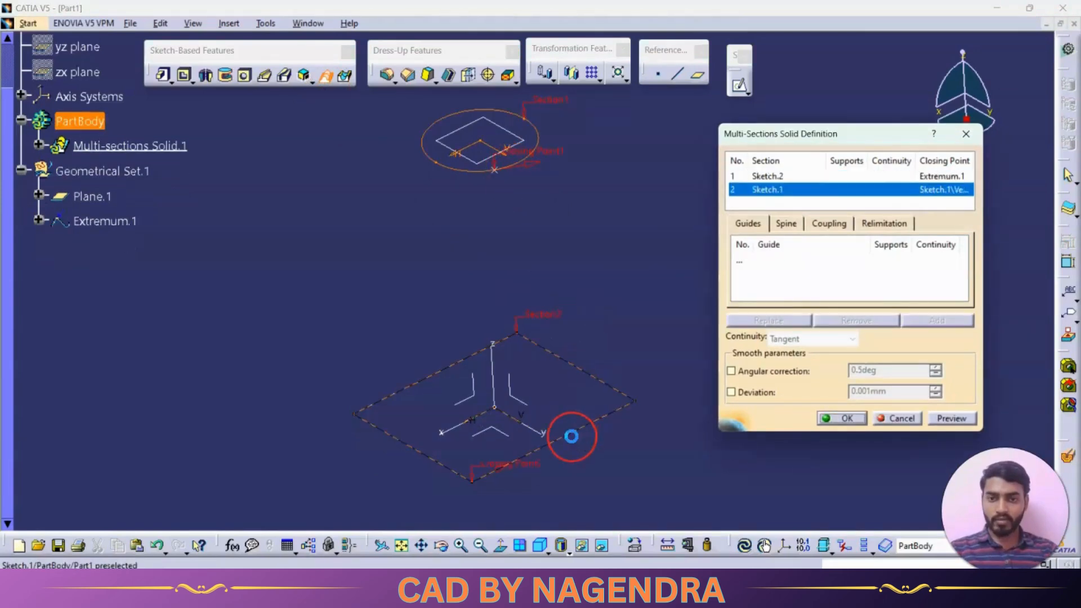
left_click(954, 418)
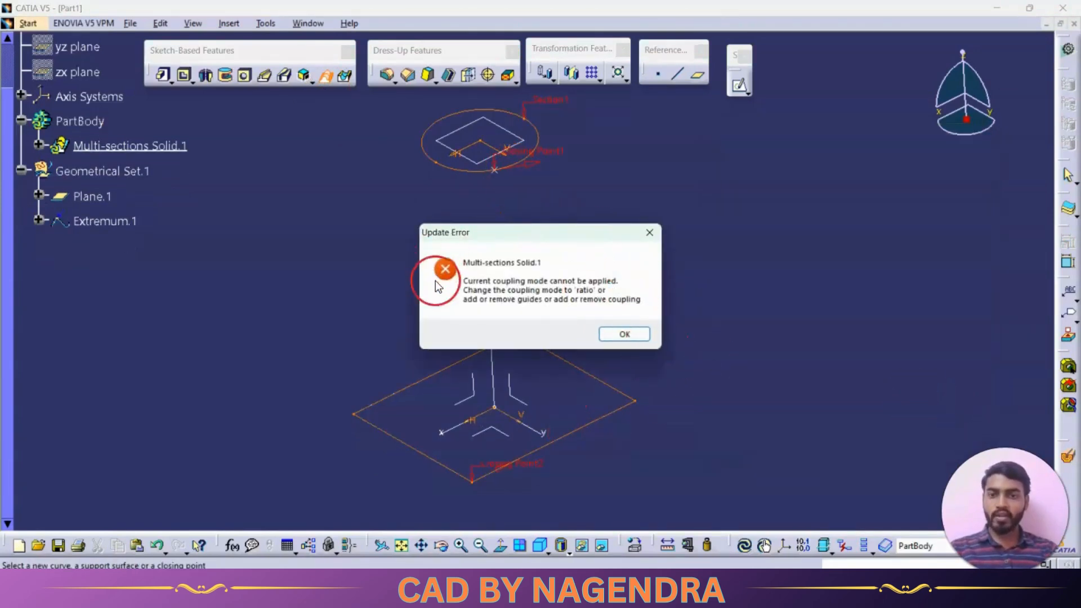
left_click(629, 332)
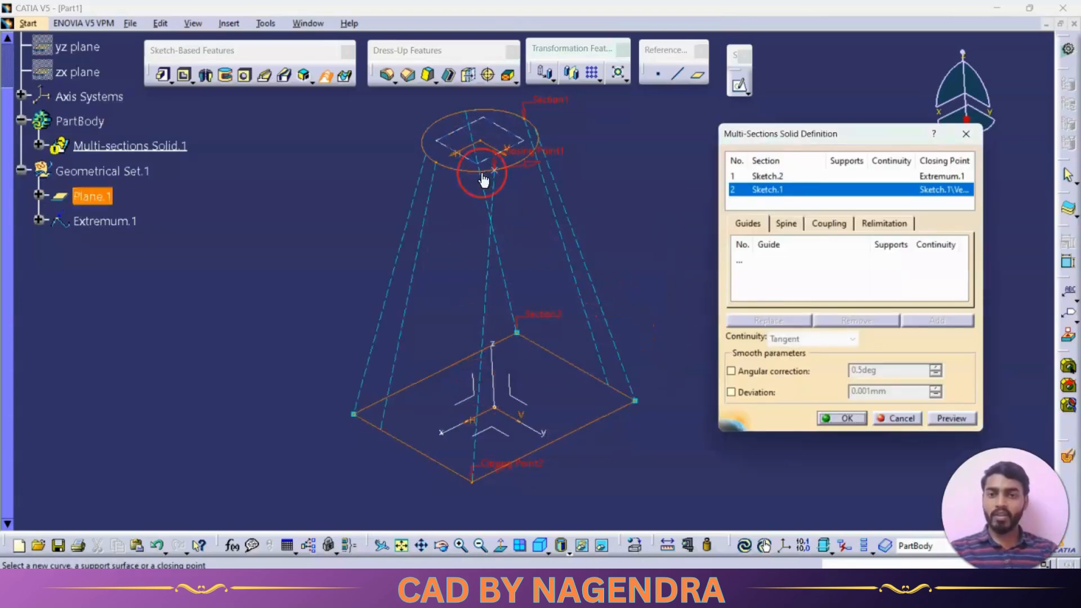
Show the coupling settings and the relimitation options of the multi-sections solid
middle_click_drag(630, 259, 609, 268)
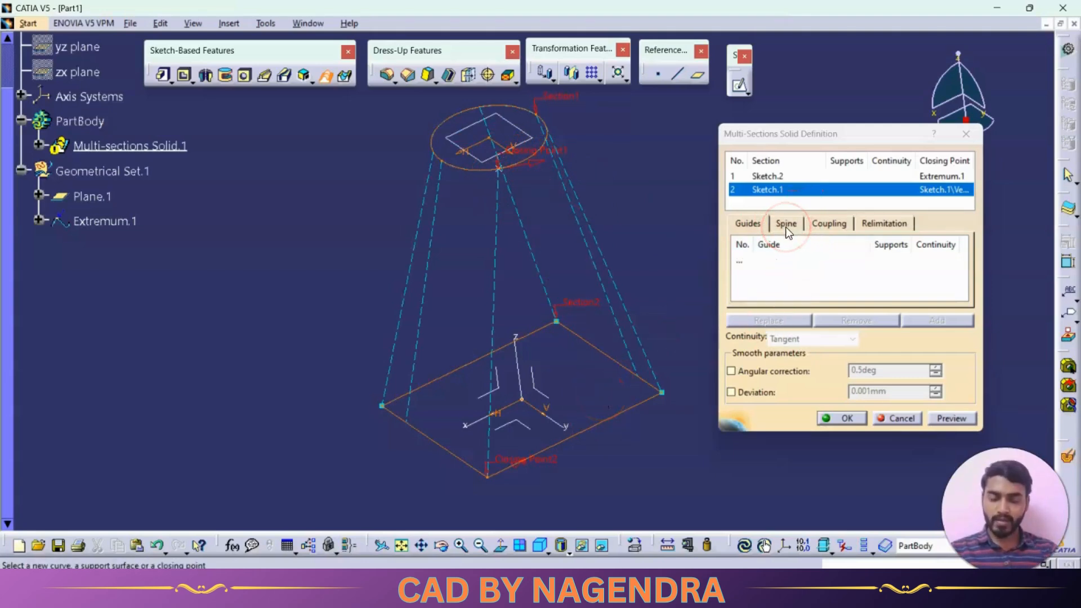
left_click(824, 224)
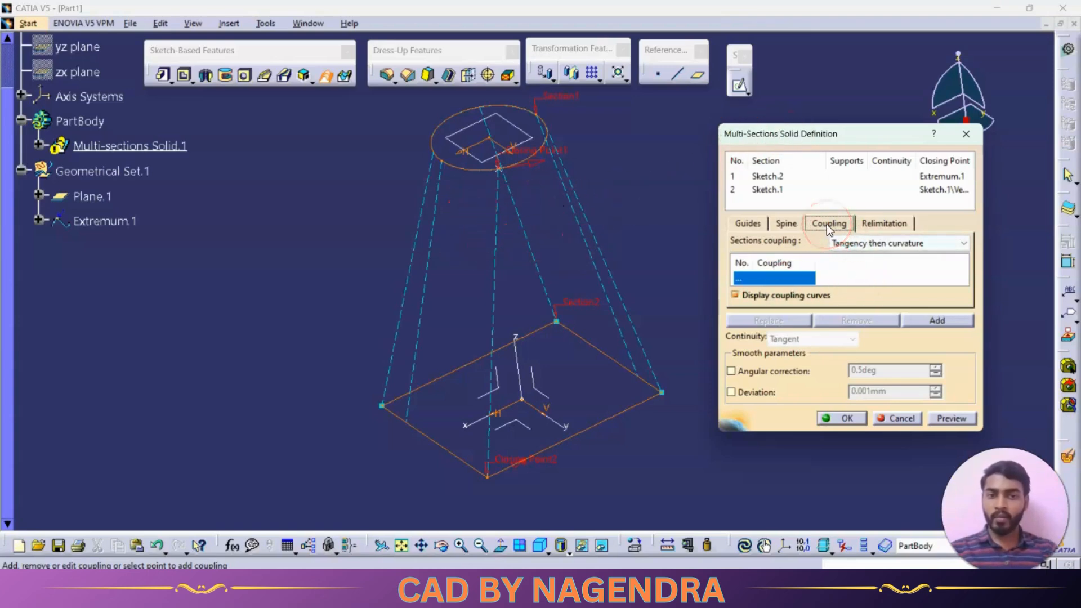
left_click(876, 225)
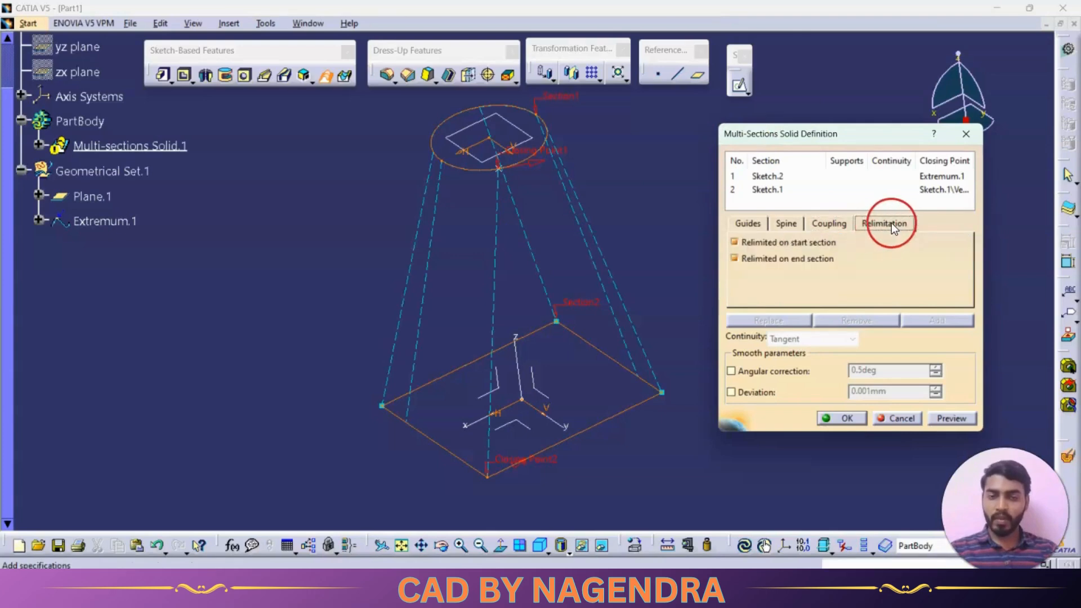
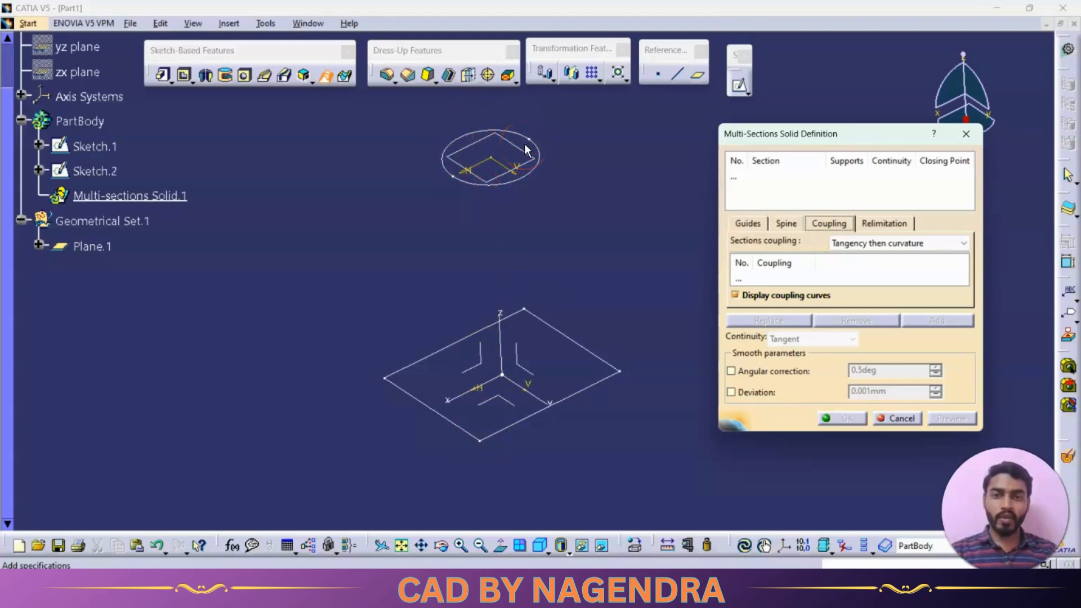
Cancel the current definition and restart the multi-sections solid with the circle and the base rectangle as sections
left_click(898, 417)
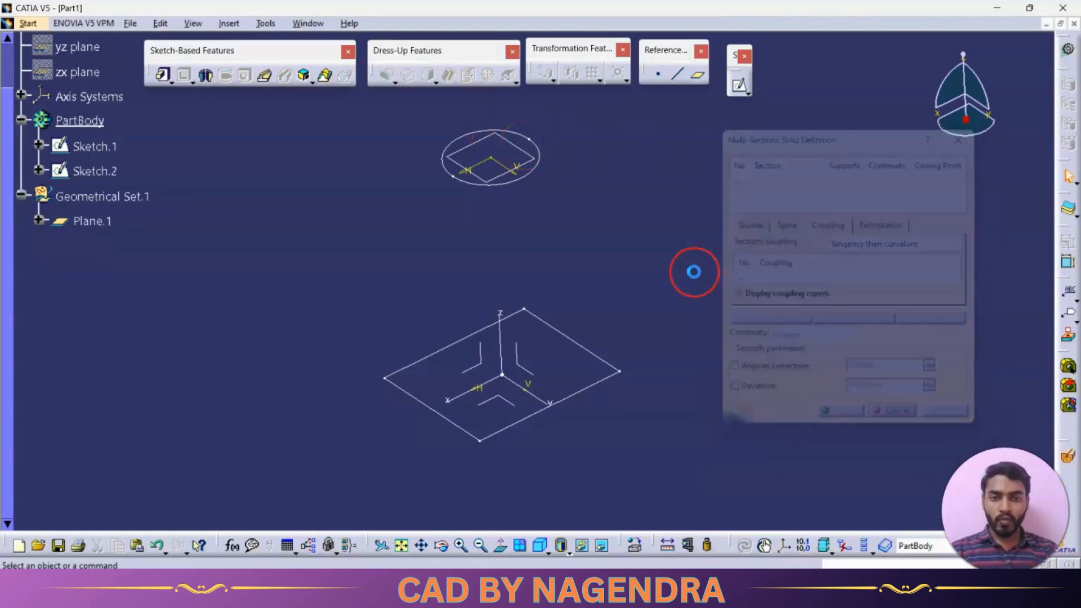
left_click(327, 77)
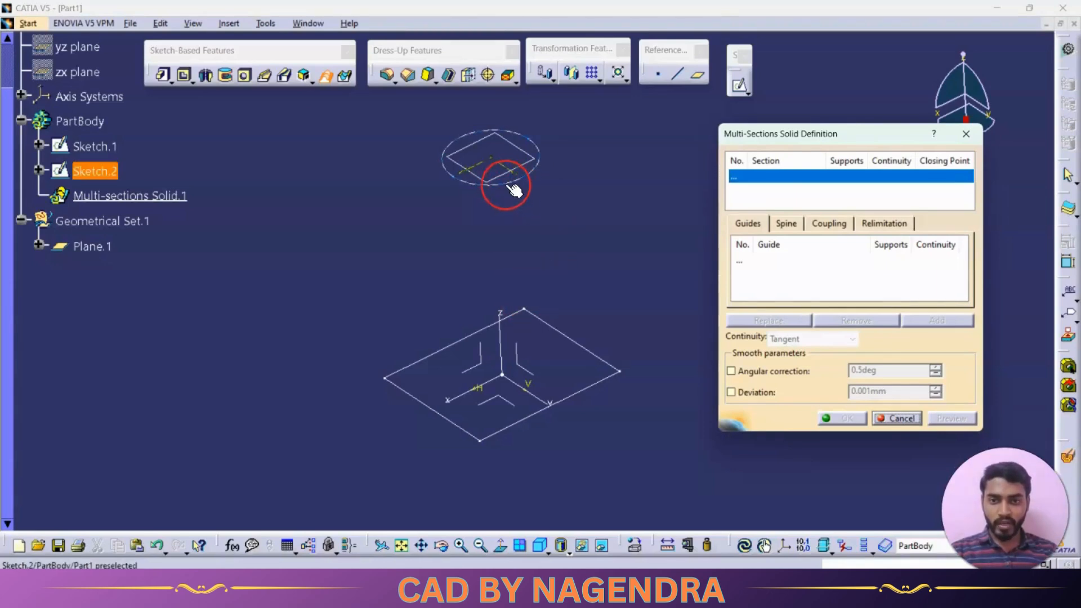
left_click(469, 187)
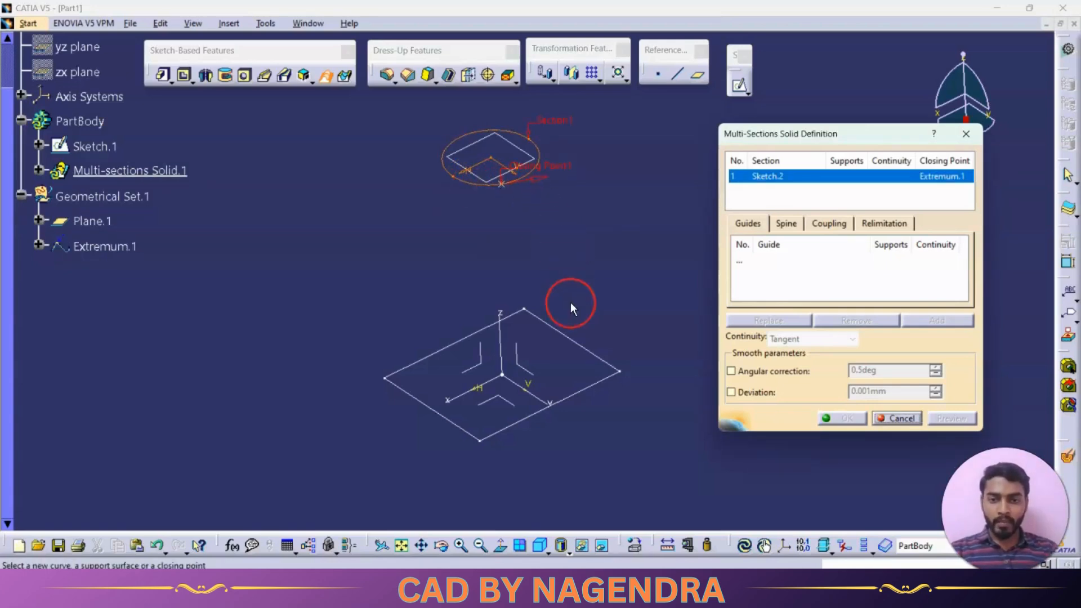
left_click(571, 400)
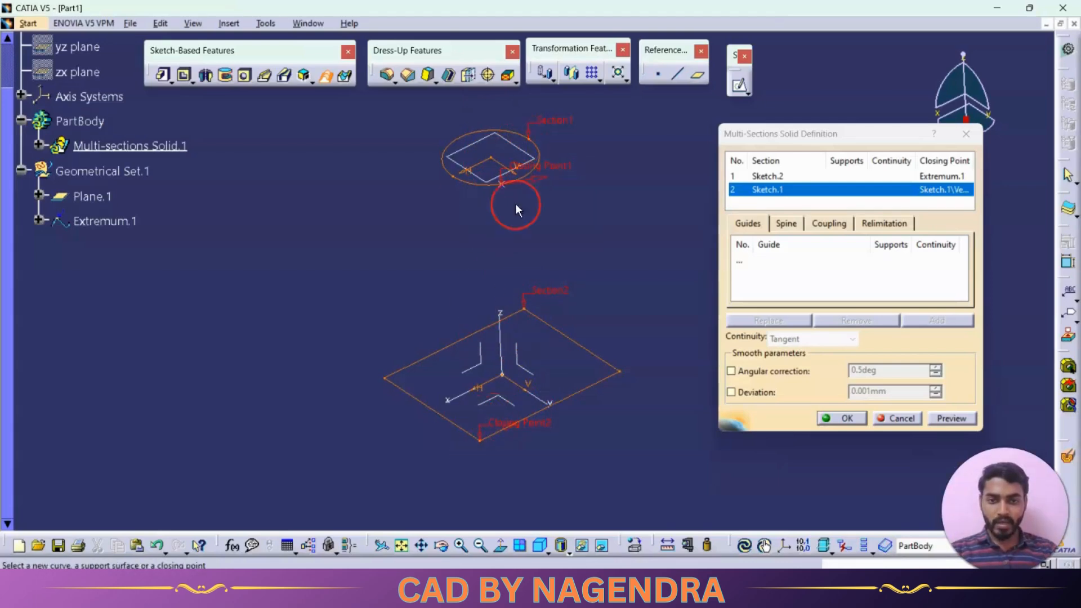
Compare the section alignment in top and isometric views, and remove the circle section's default closing point
left_click(542, 547)
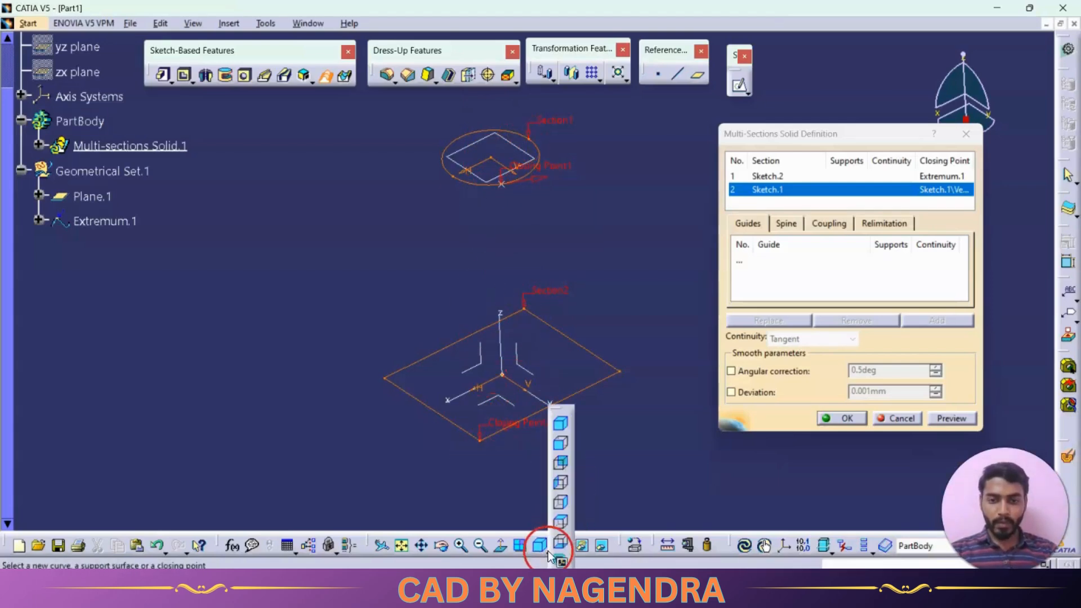
left_click(560, 523)
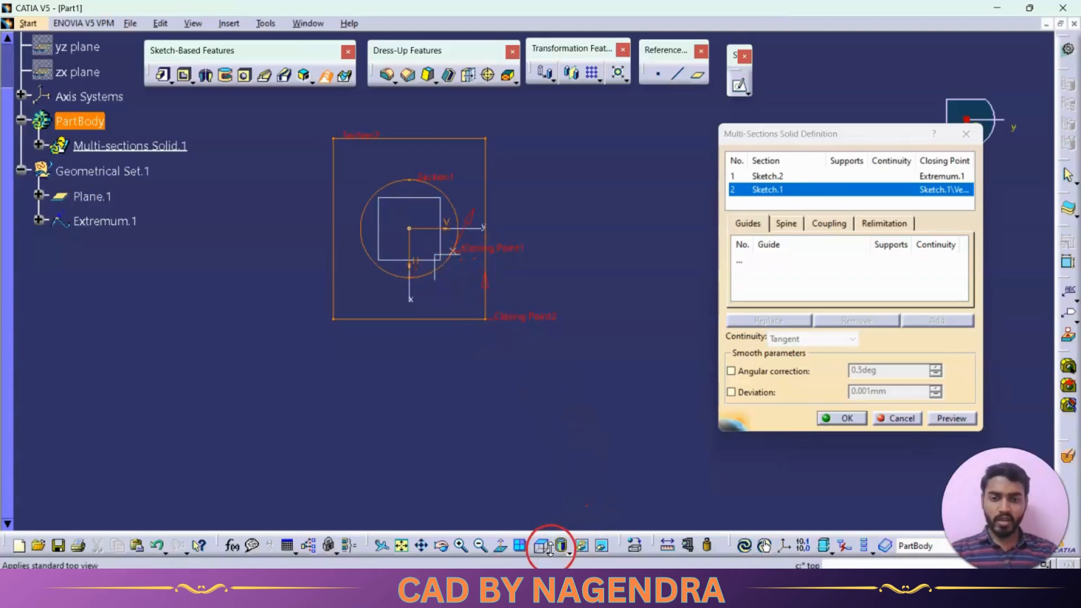
left_click(550, 548)
left_click(563, 419)
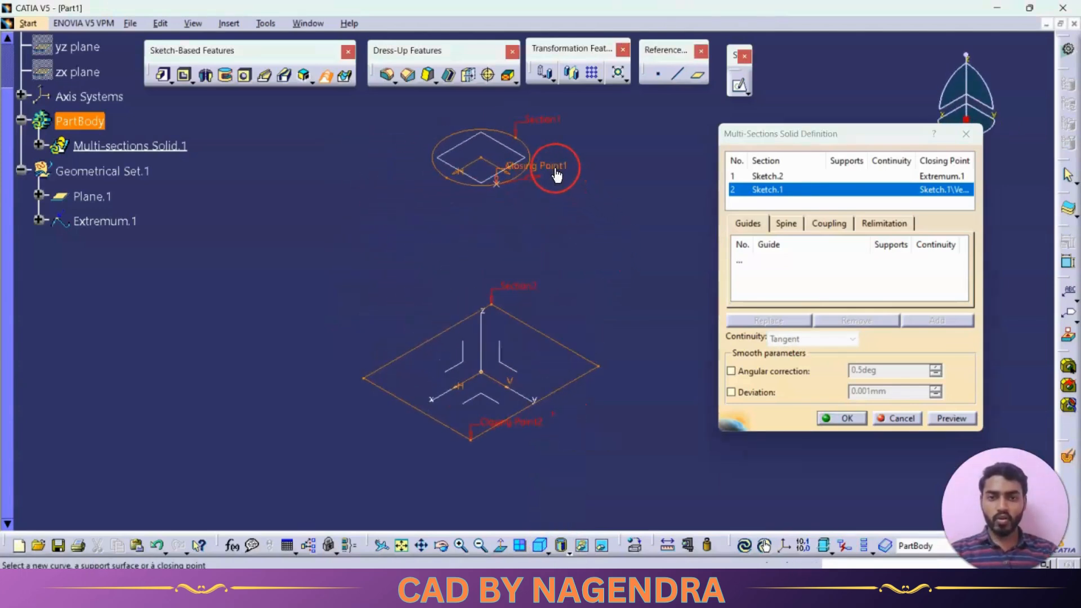
right_click(555, 168)
left_click(610, 268)
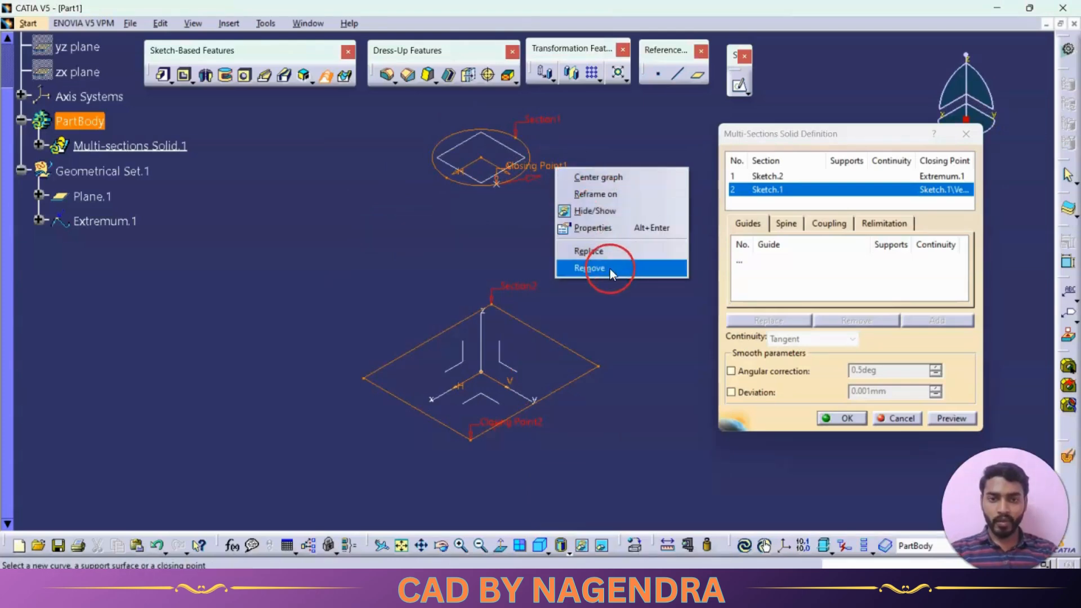
left_click(609, 299)
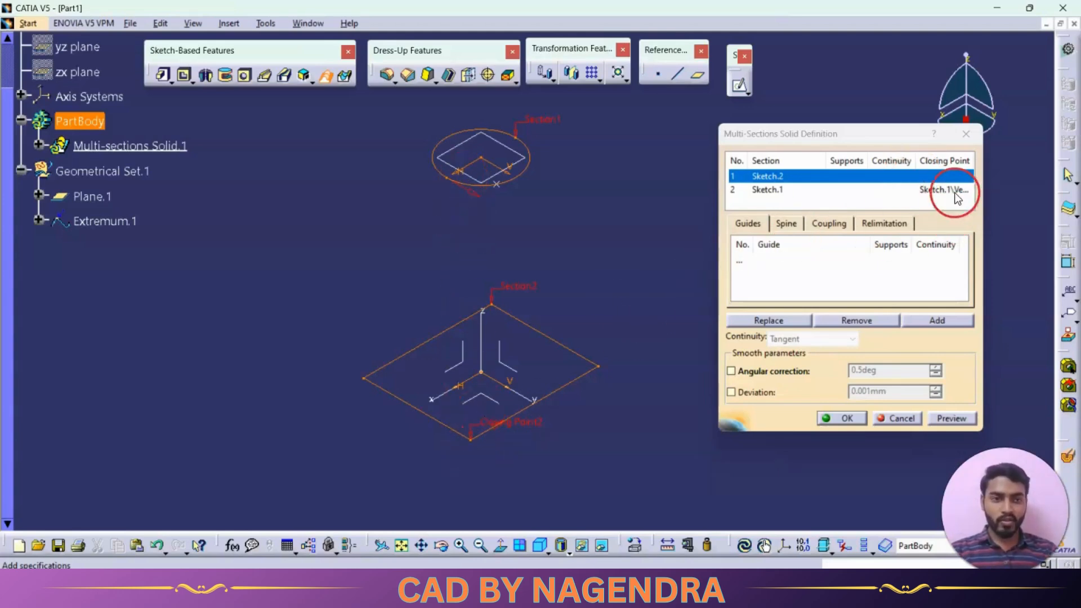
Create a closing point on the circle by projecting the base rectangle's front corner, where its own closing point lies
right_click(919, 174)
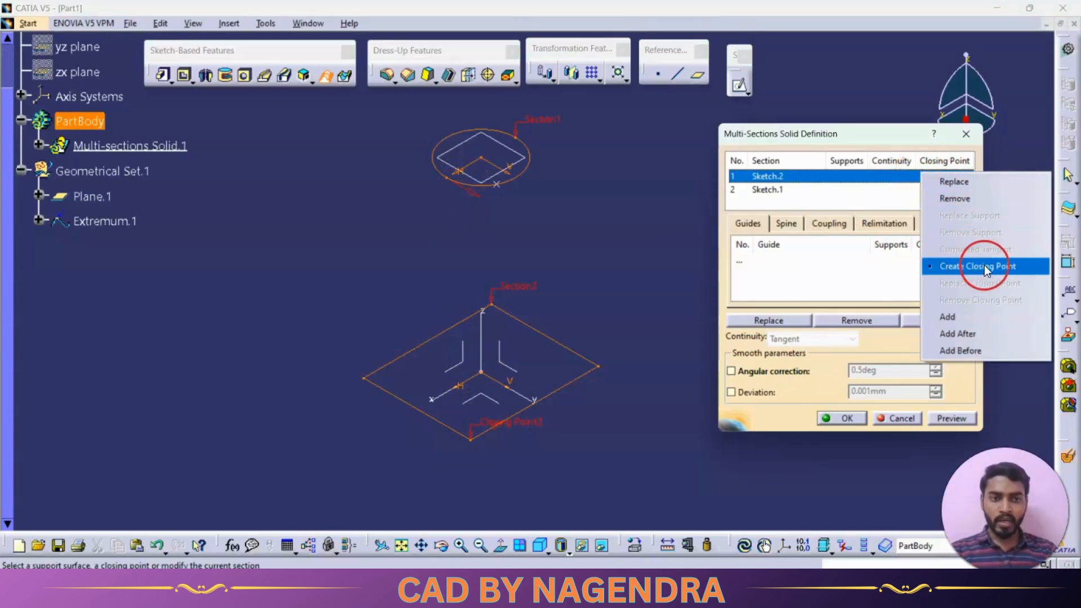
left_click(954, 265)
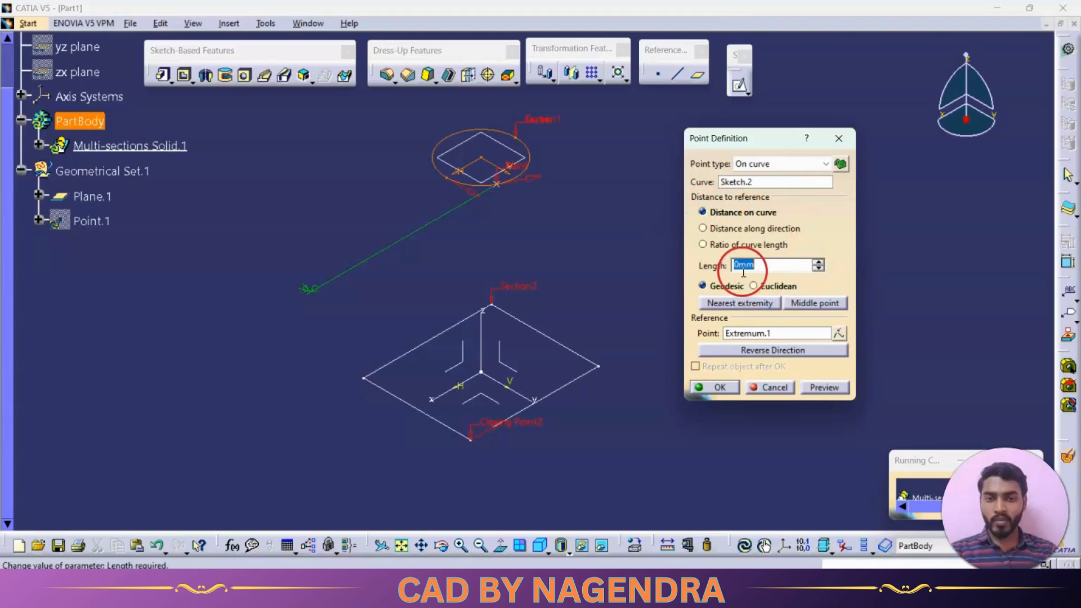
left_click(470, 439)
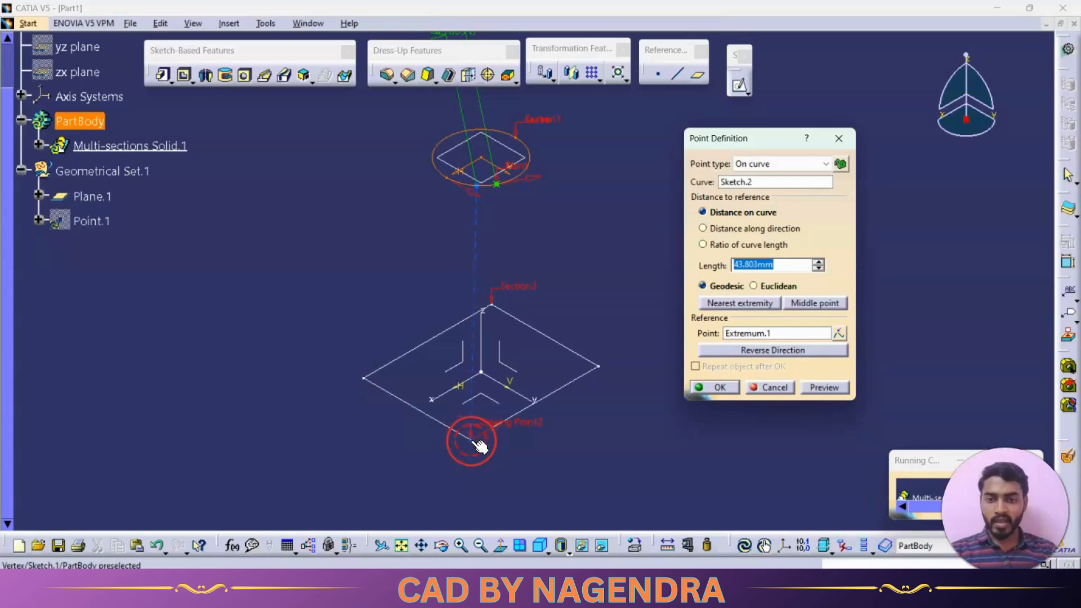
left_click(478, 445)
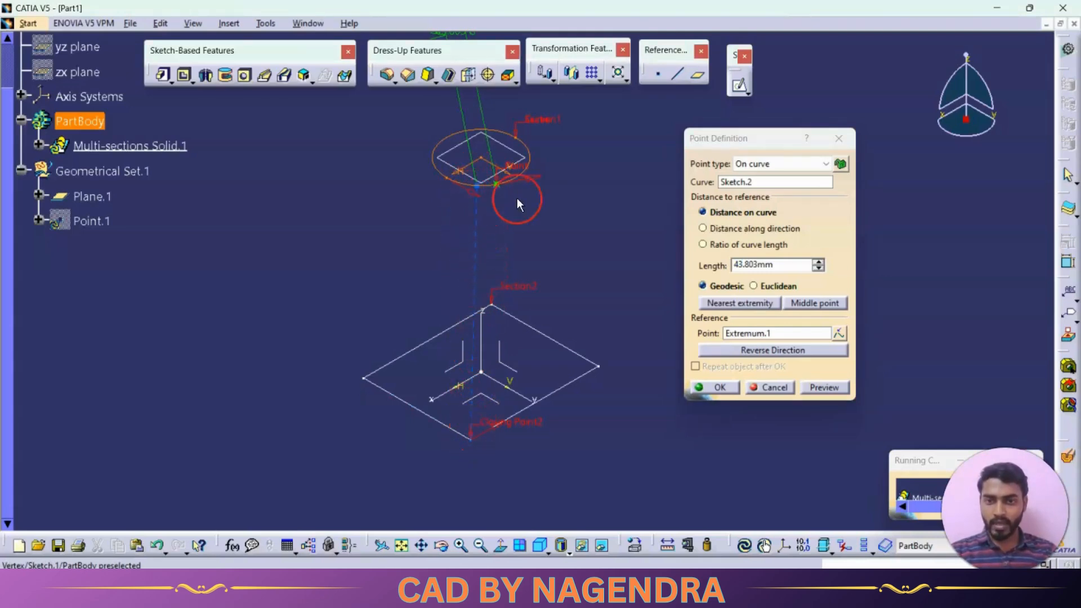
left_click(706, 386)
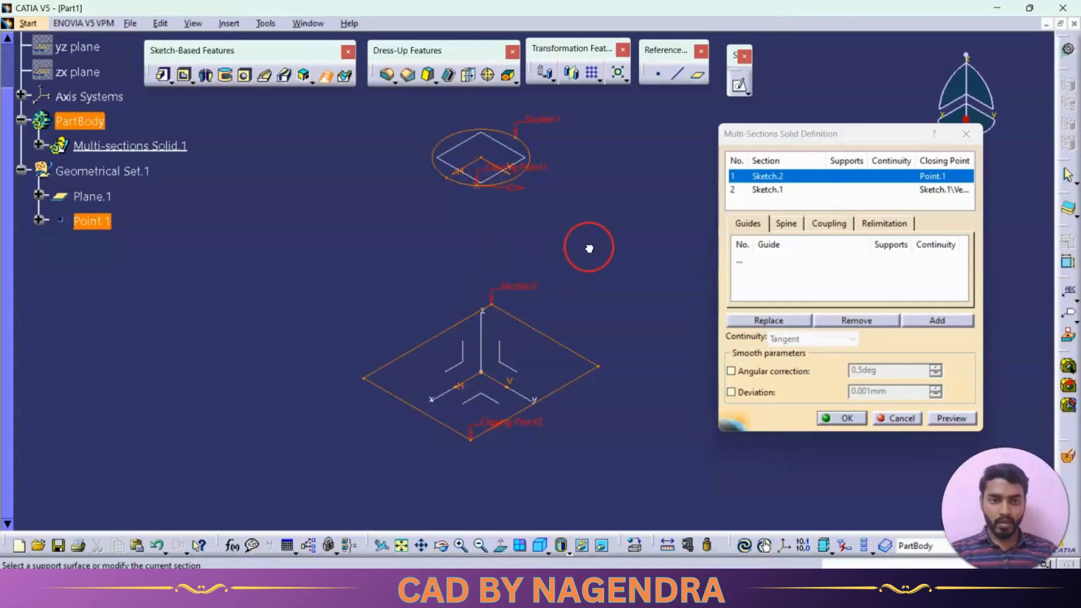
Set the sections coupling to Ratio and add a coupling from the circle's closing point to the rectangle's front corner
left_click(826, 224)
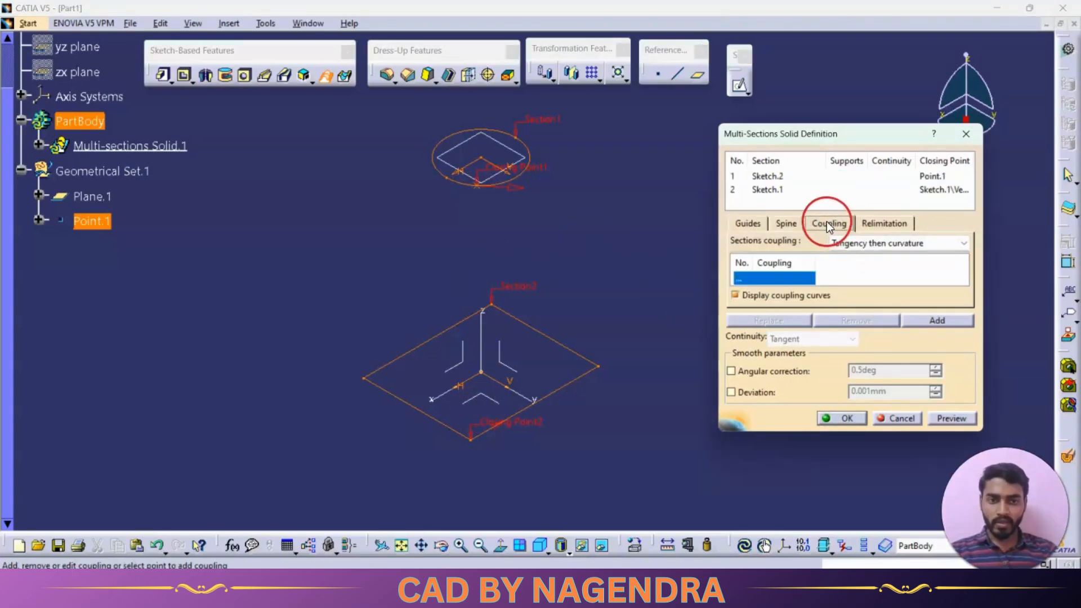
left_click(833, 242)
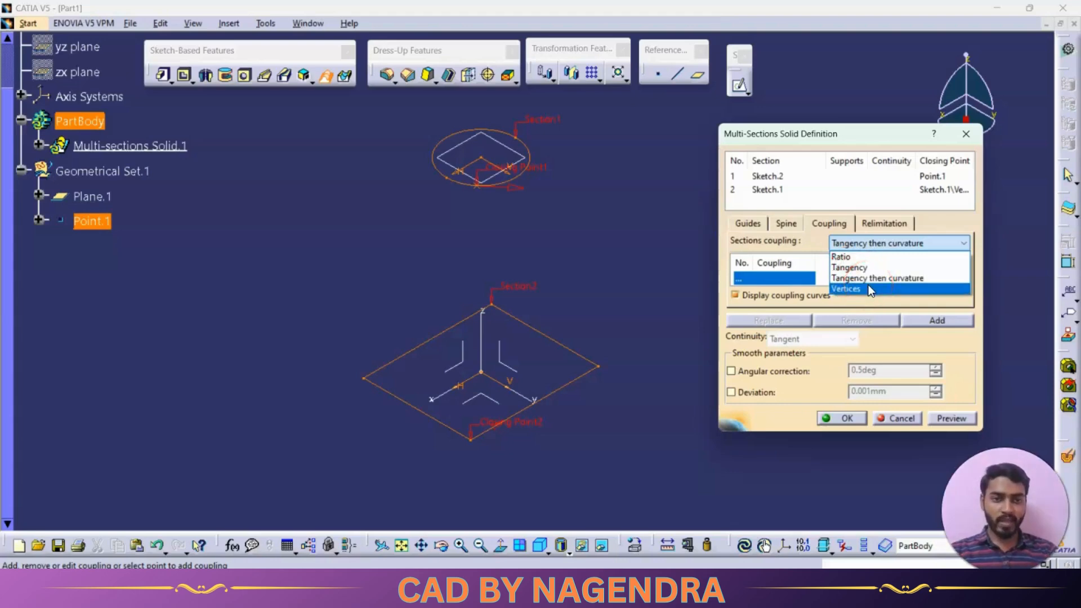
left_click(849, 258)
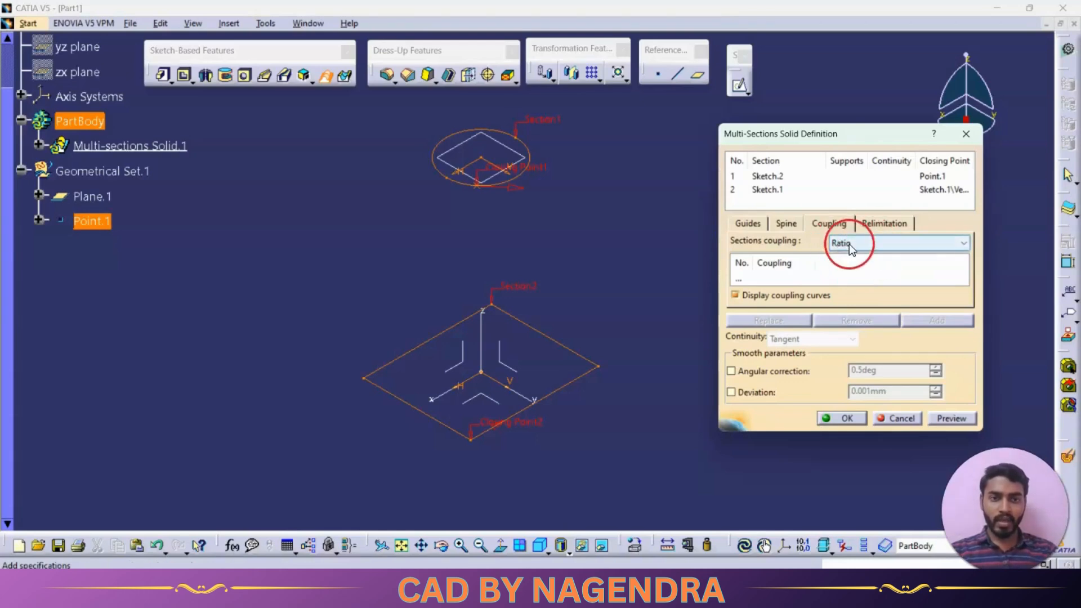
left_click(759, 278)
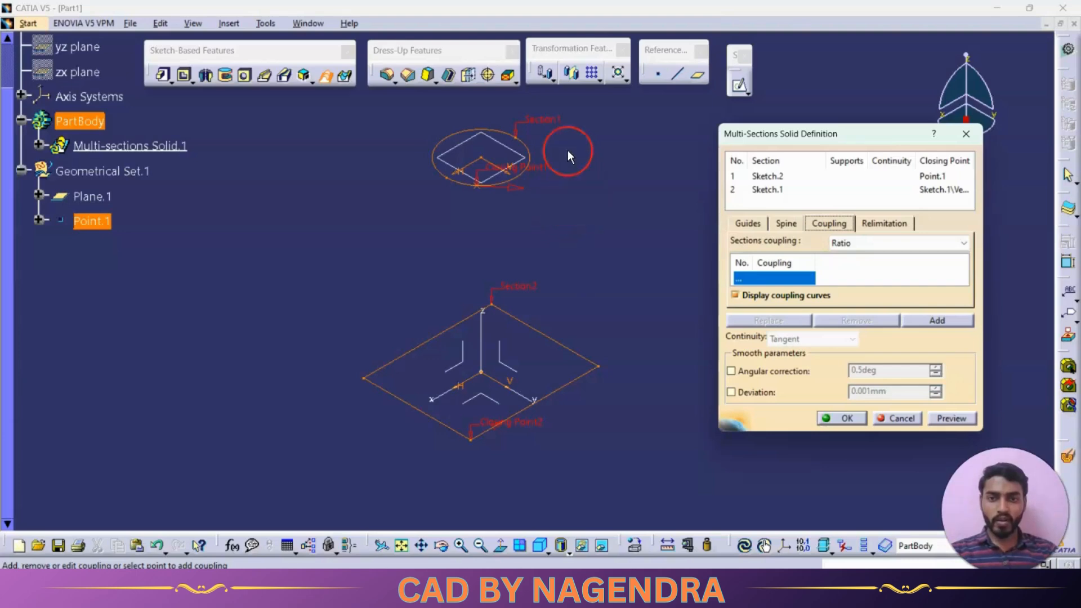
left_click(483, 193)
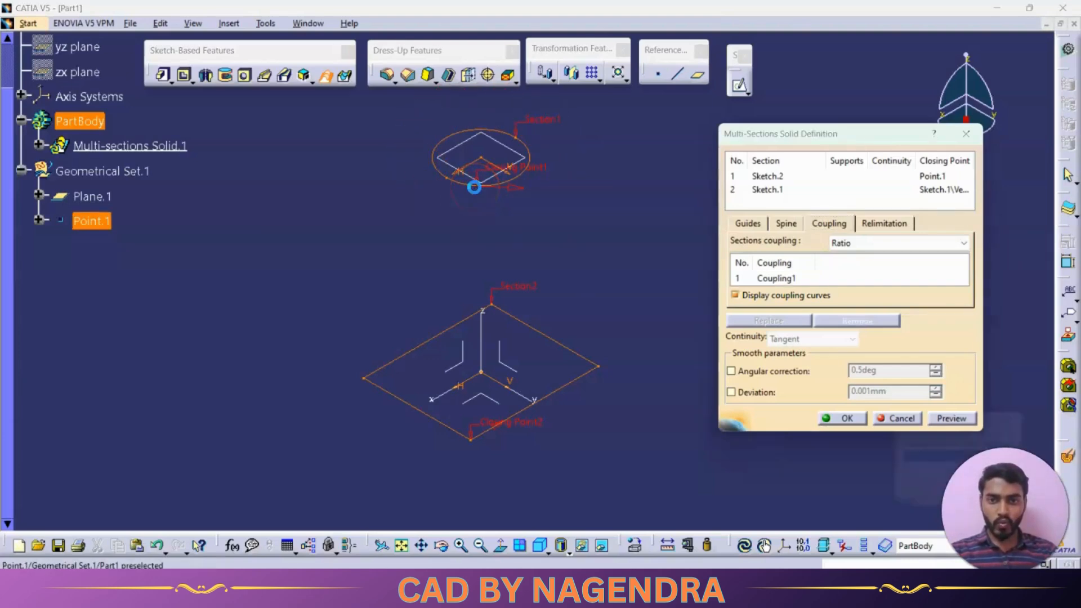
left_click(470, 440)
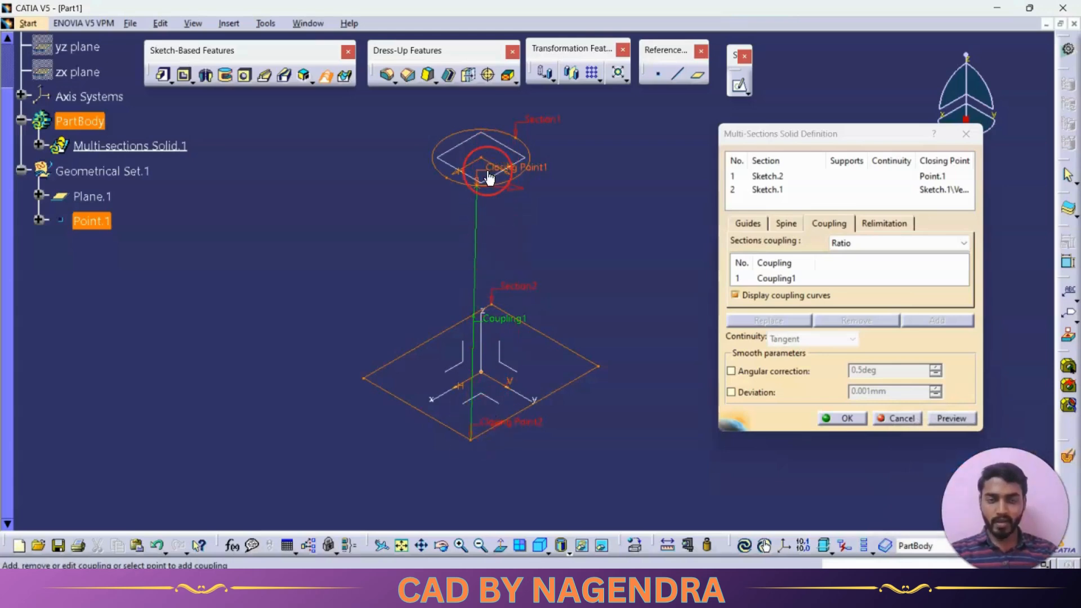
Add a second coupling between a new on-curve point on the circle and the base rectangle's left corner
left_click_drag(869, 134, 852, 115)
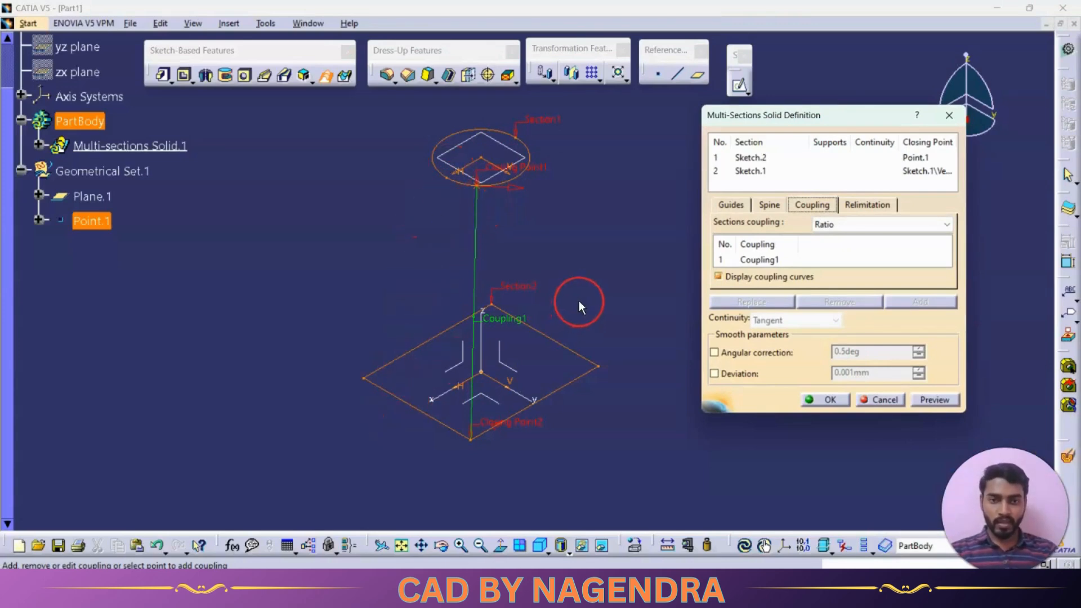
left_click(775, 260)
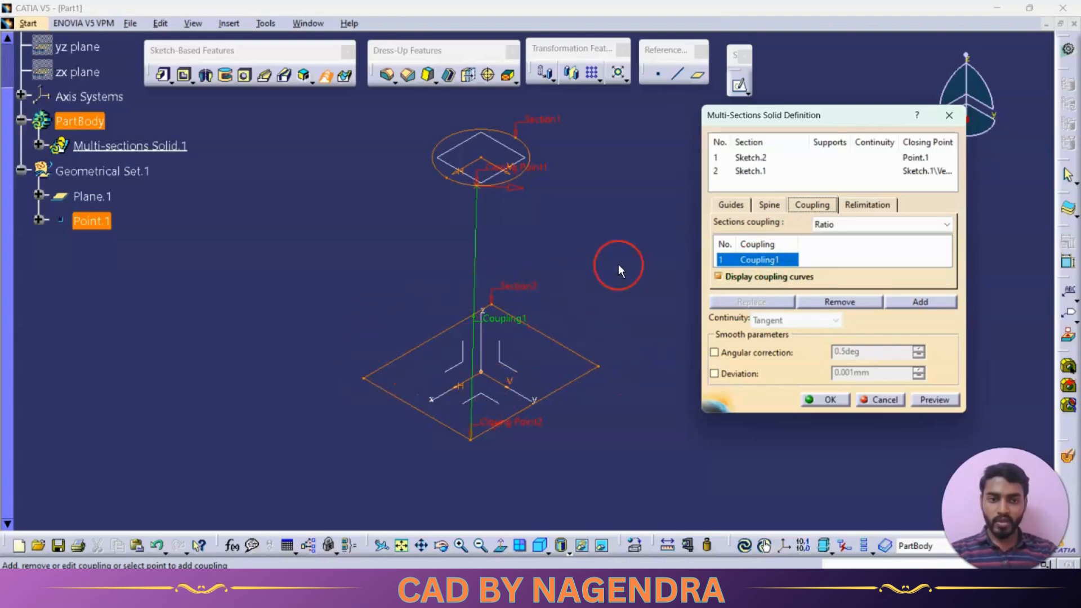
left_click(913, 301)
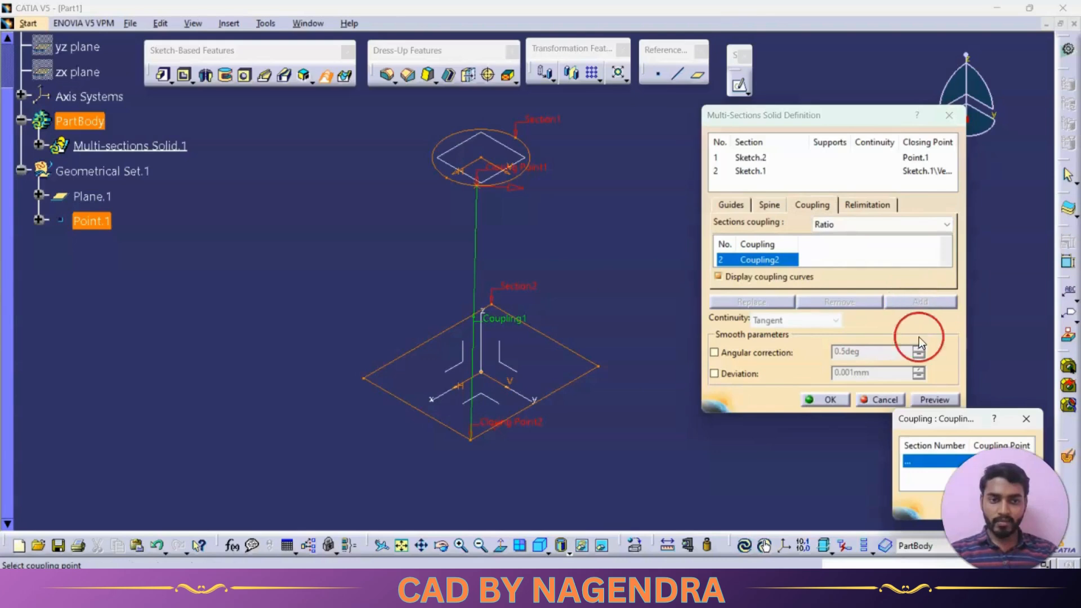
left_click_drag(932, 425, 723, 303)
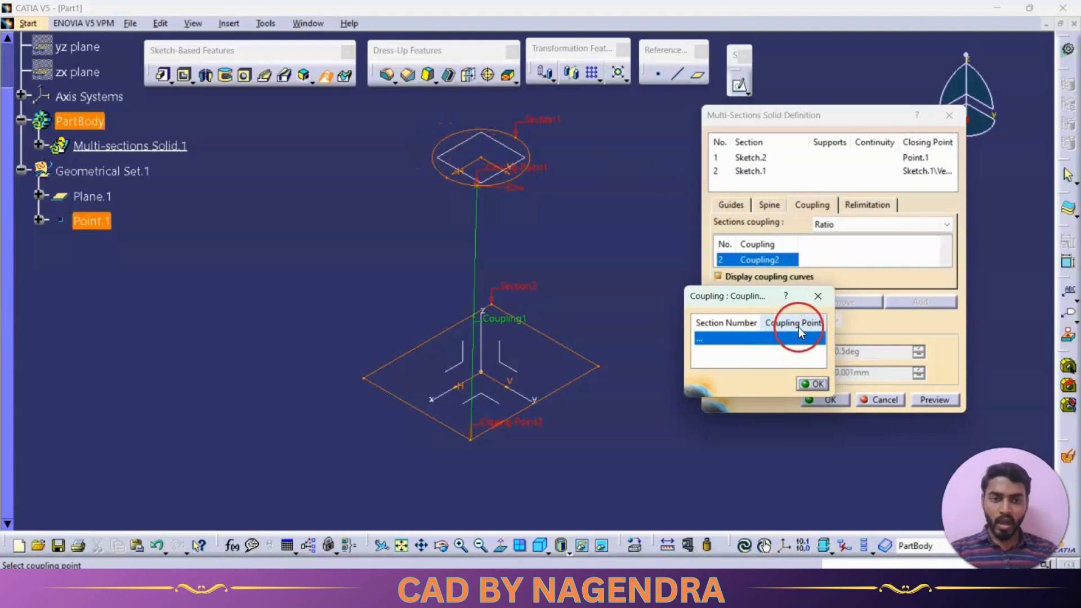
right_click(775, 322)
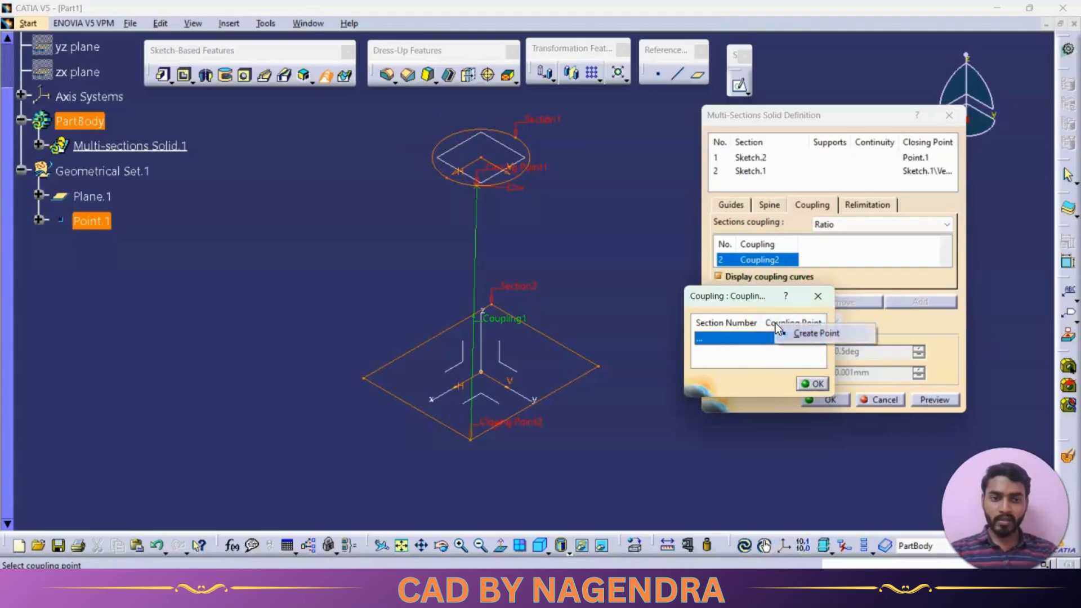
left_click(805, 336)
left_click_drag(911, 453, 757, 429)
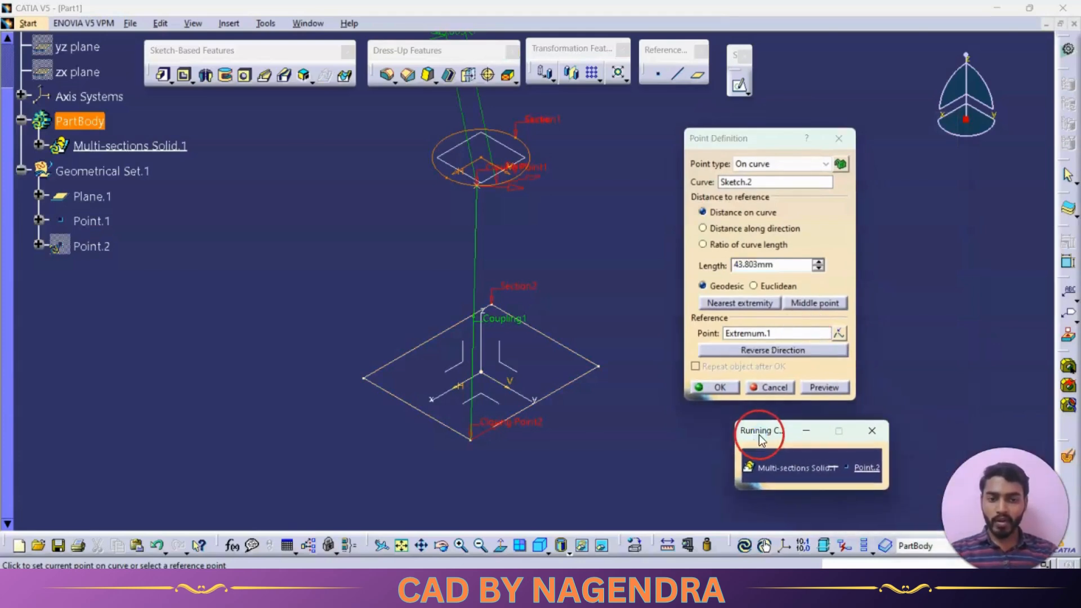
left_click(369, 385)
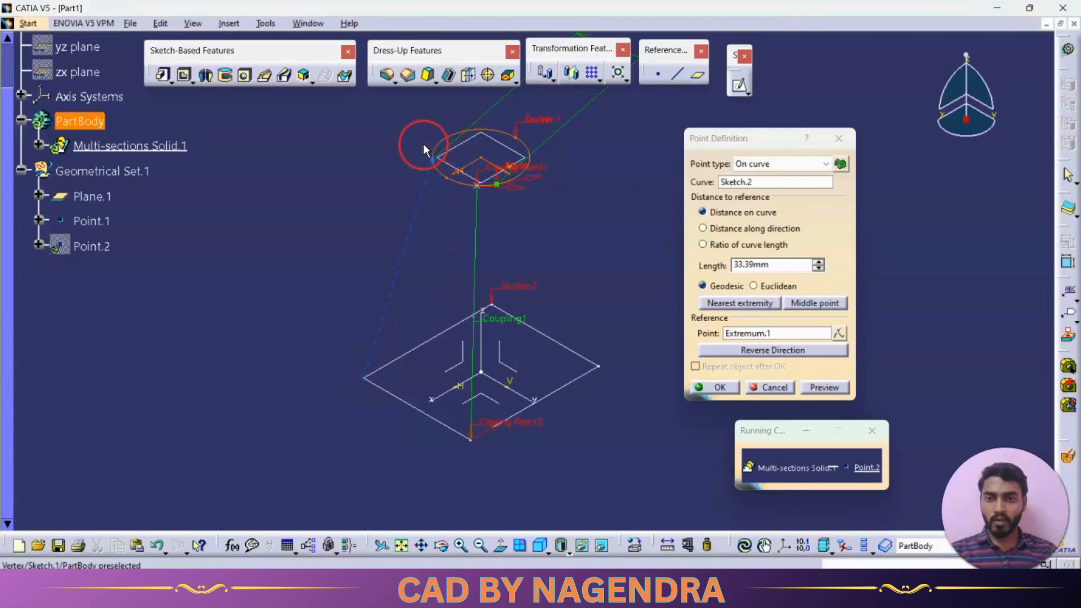
left_click(714, 380)
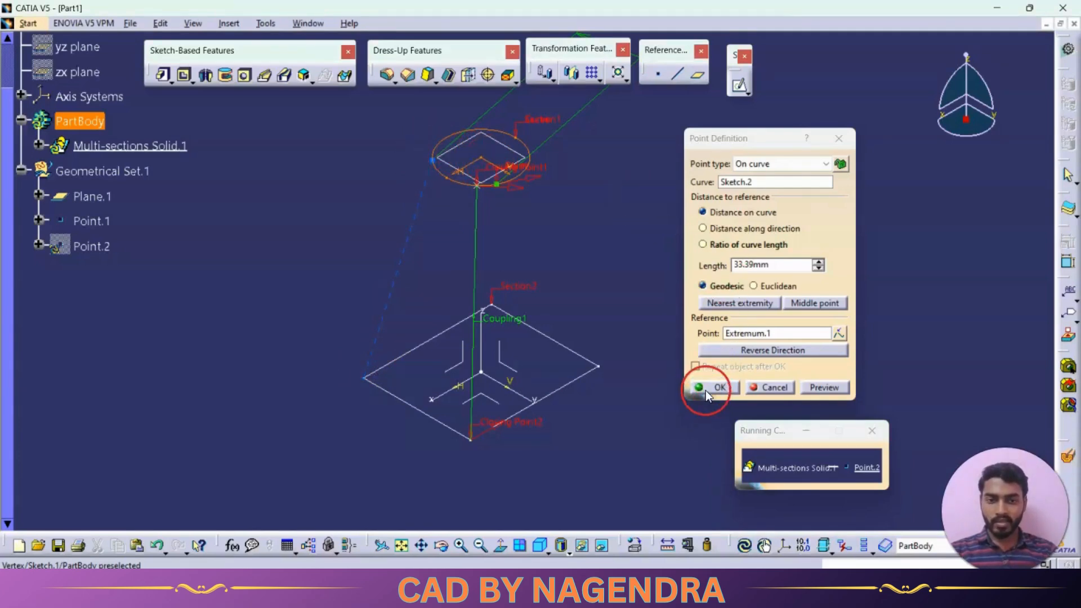
left_click(477, 447)
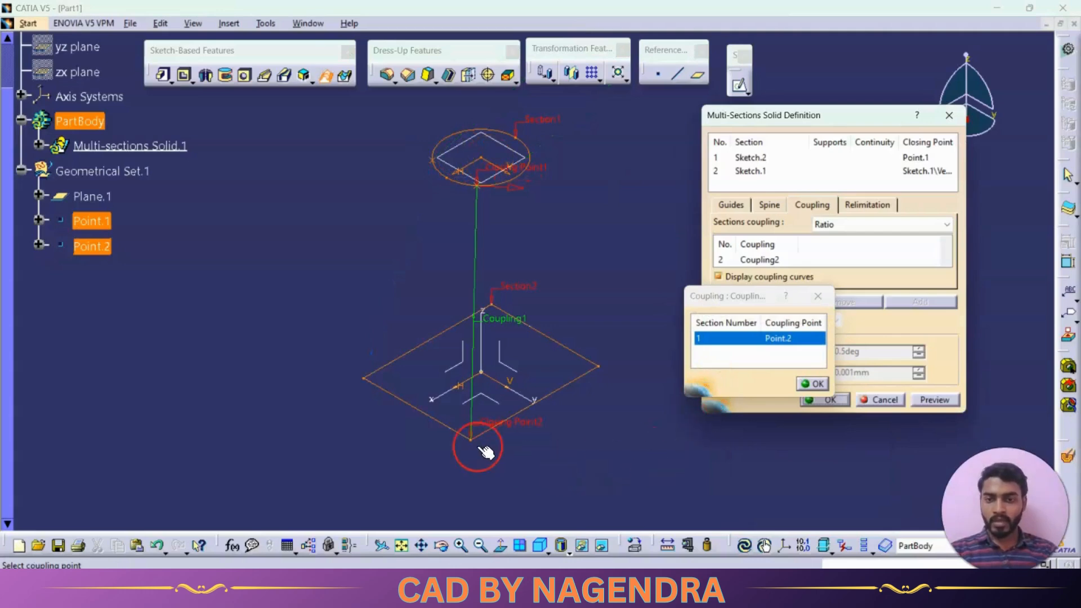
left_click(365, 379)
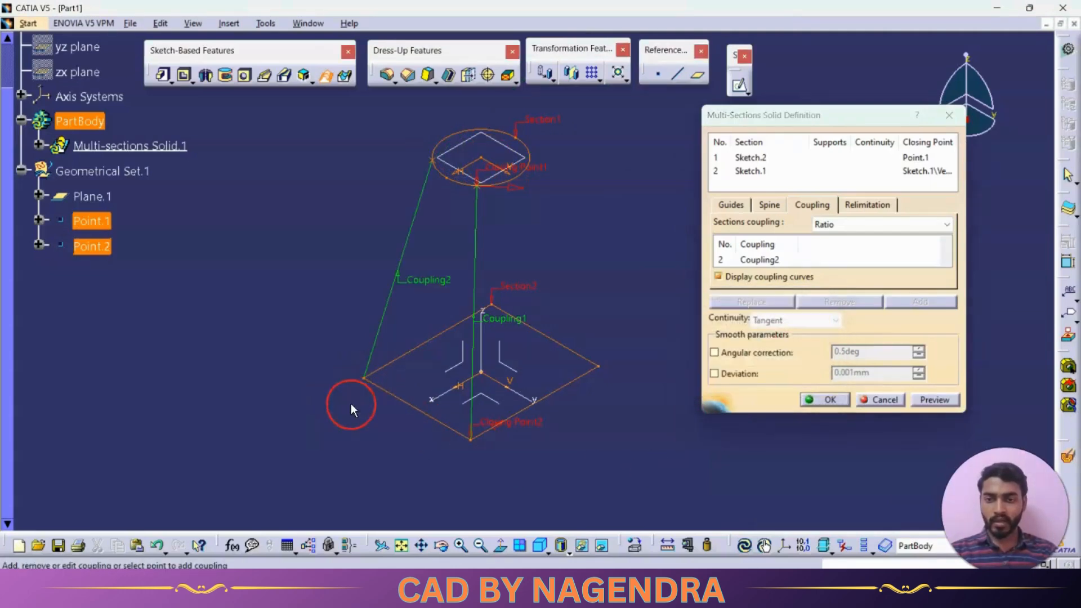
Add a third coupling between a new on-curve point on the circle and the base rectangle's back corner
left_click(765, 259)
left_click(934, 299)
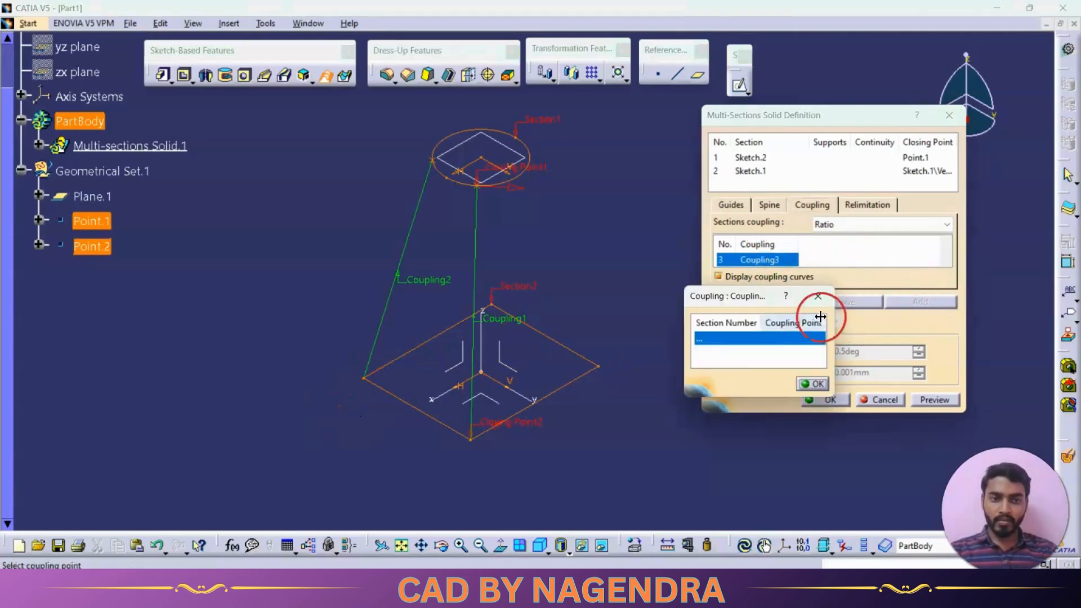
right_click(785, 327)
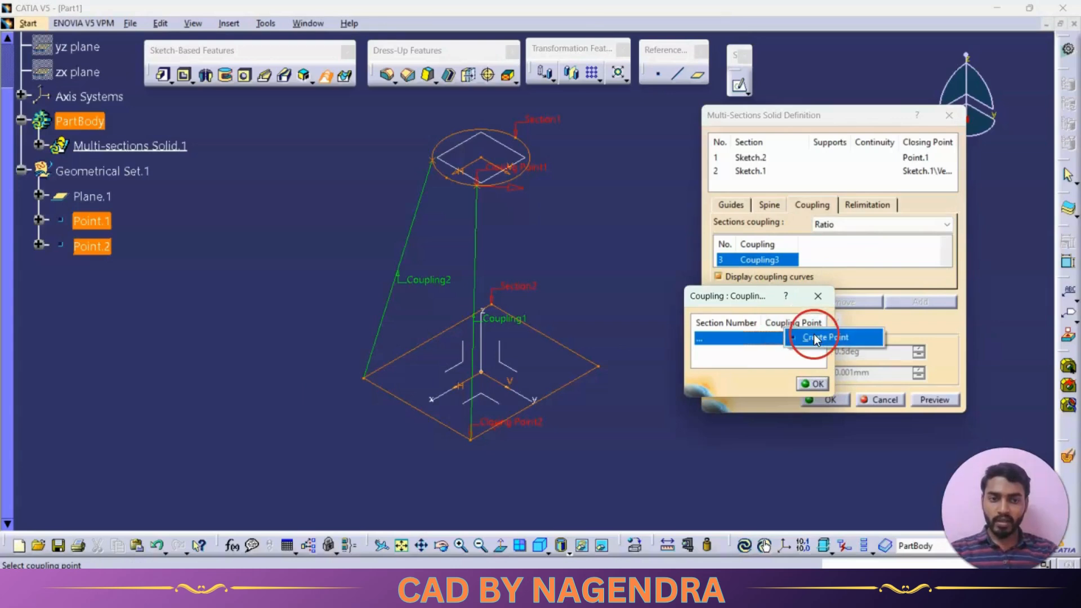
left_click(810, 337)
left_click(527, 303)
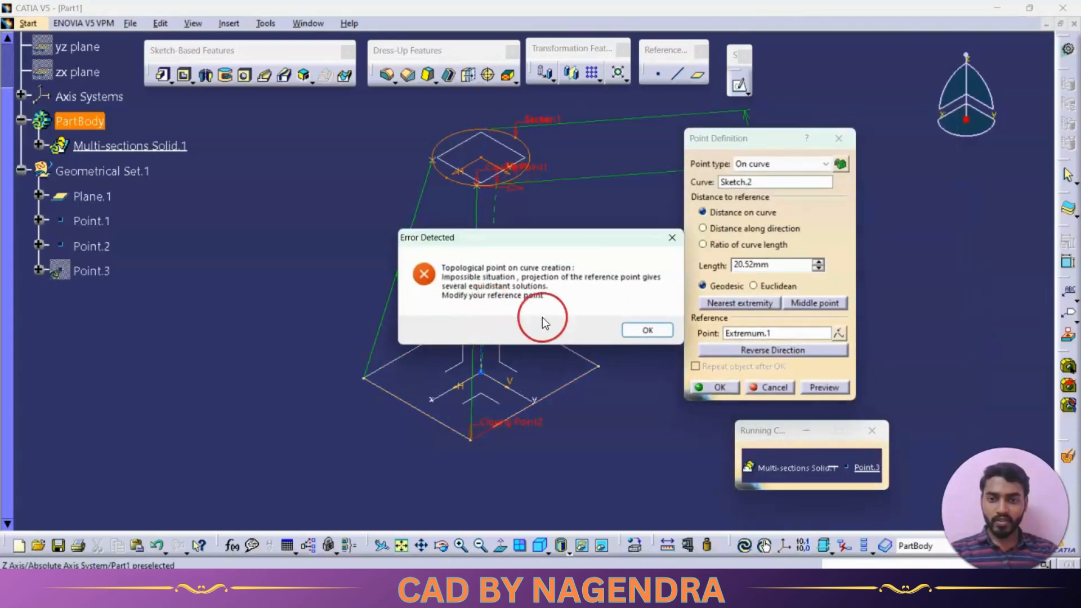
left_click(652, 325)
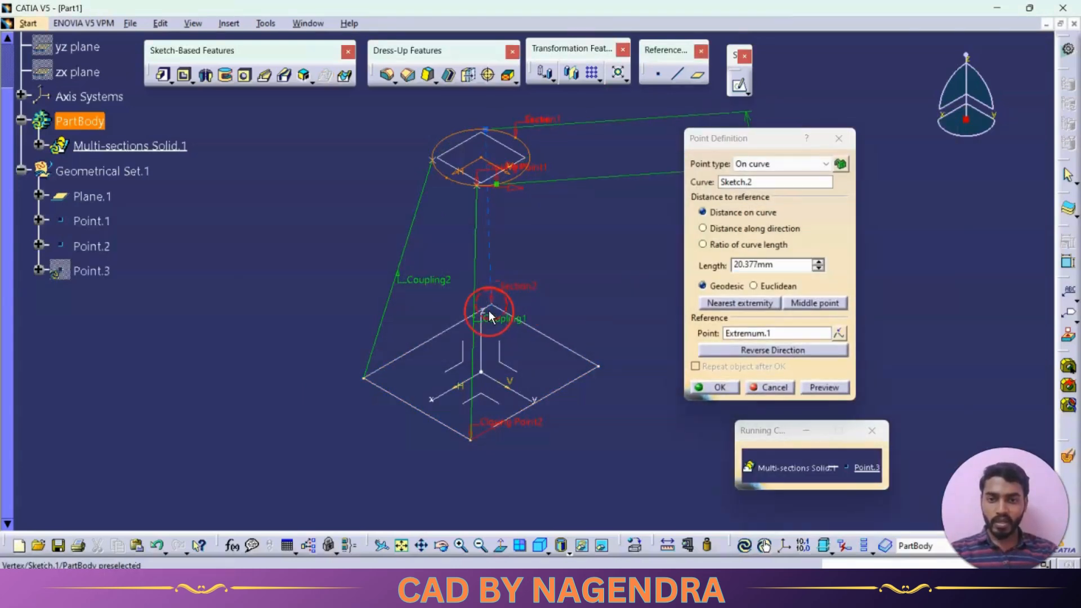
left_click(718, 386)
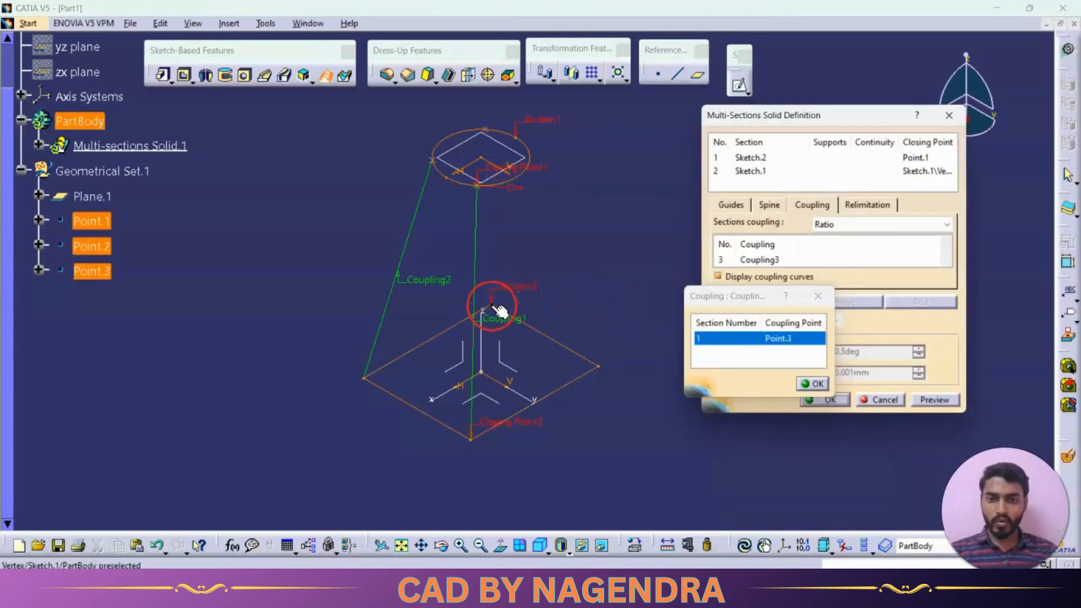
left_click(495, 306)
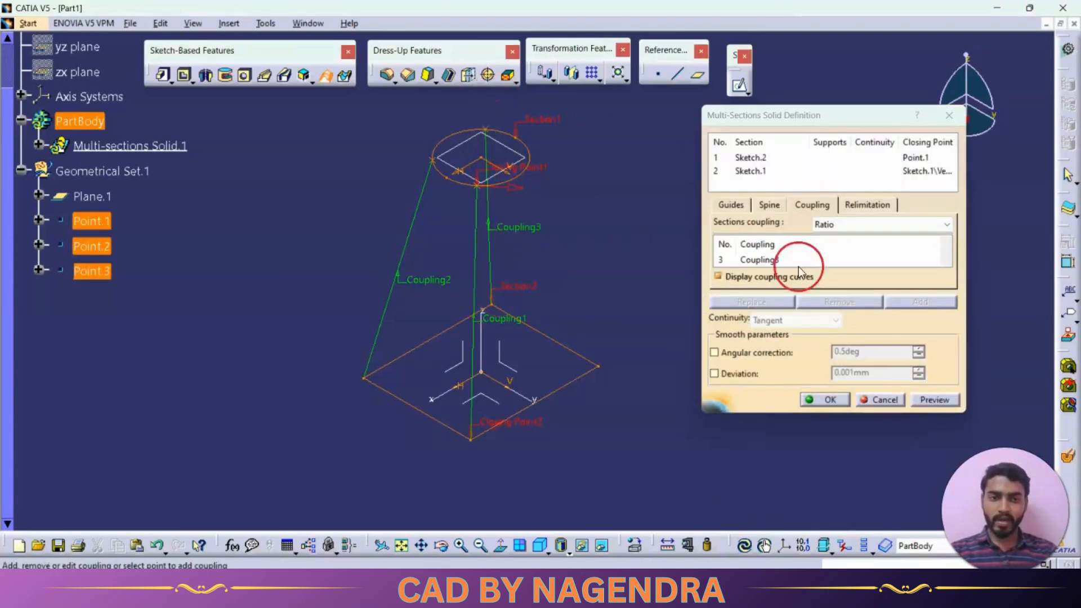
Add a fourth coupling between a new on-curve point on the circle and the base rectangle's right corner
left_click(774, 262)
left_click(906, 301)
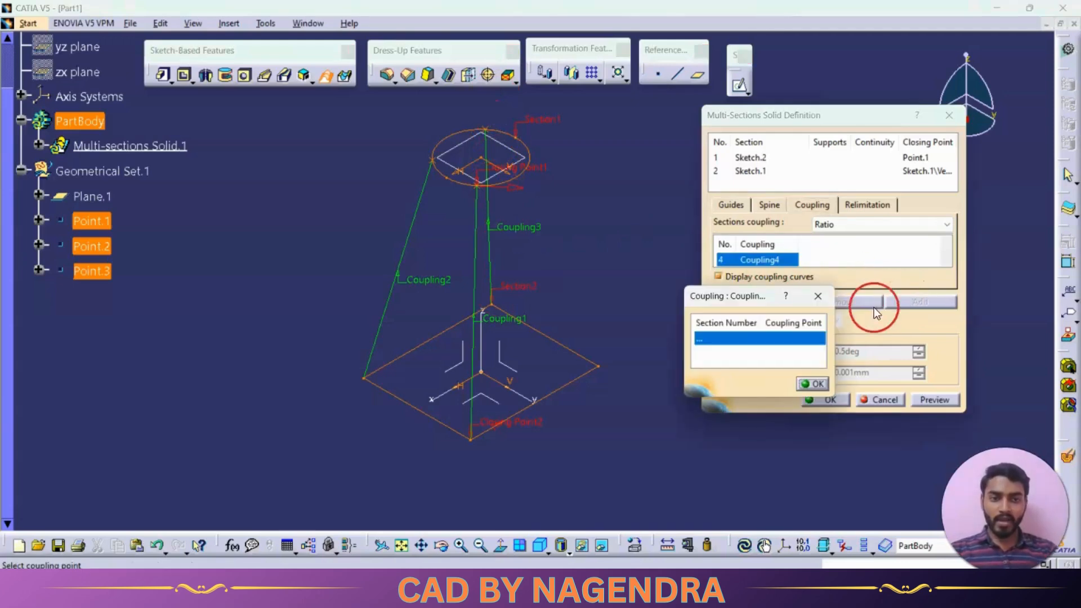
right_click(795, 322)
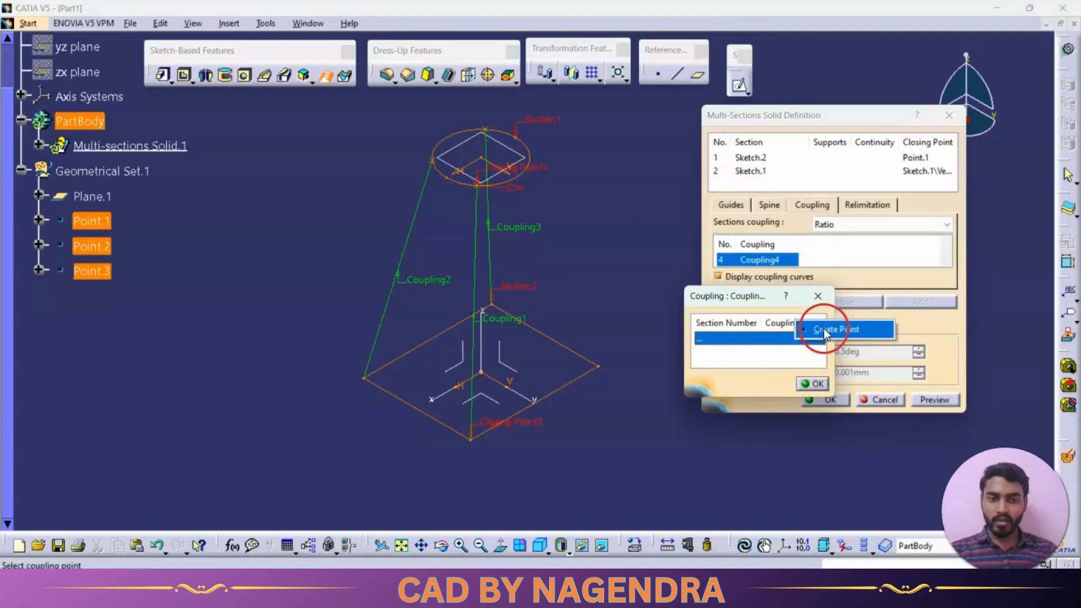
left_click(823, 329)
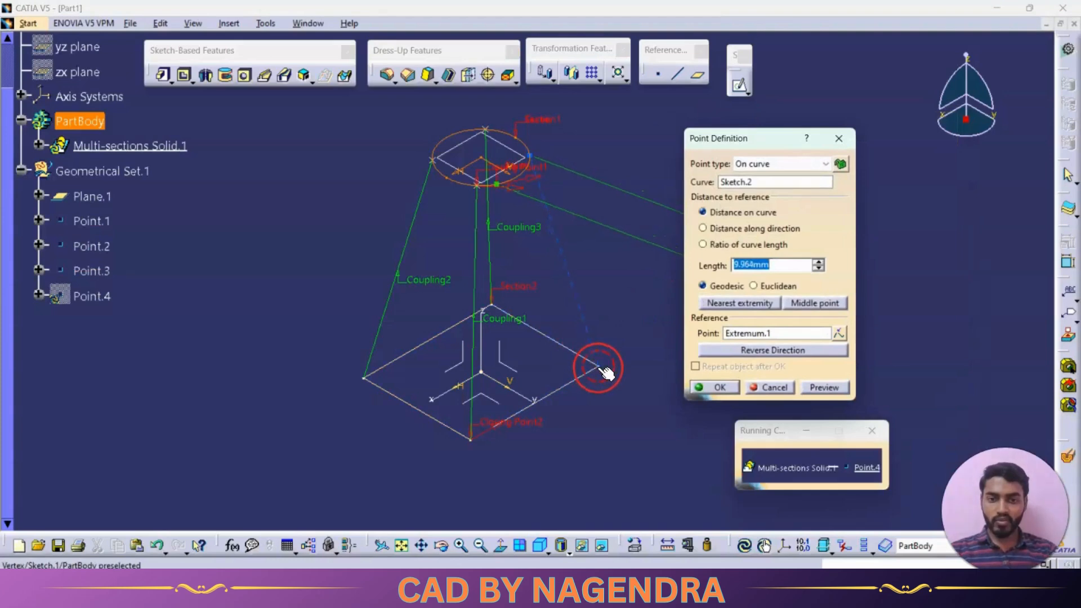
left_click(716, 386)
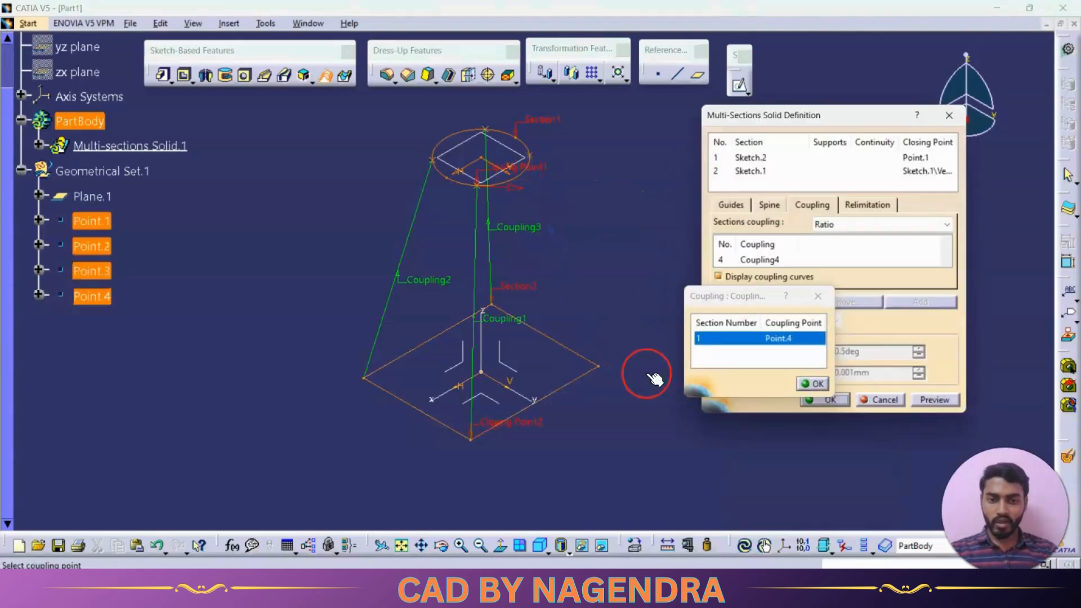
left_click(599, 366)
Preview the multi-sections solid with its four couplings and create it
mouse_move(634, 294)
middle_mouse_down()
mouse_move(515, 309)
mouse_move(641, 291)
middle_mouse_up()
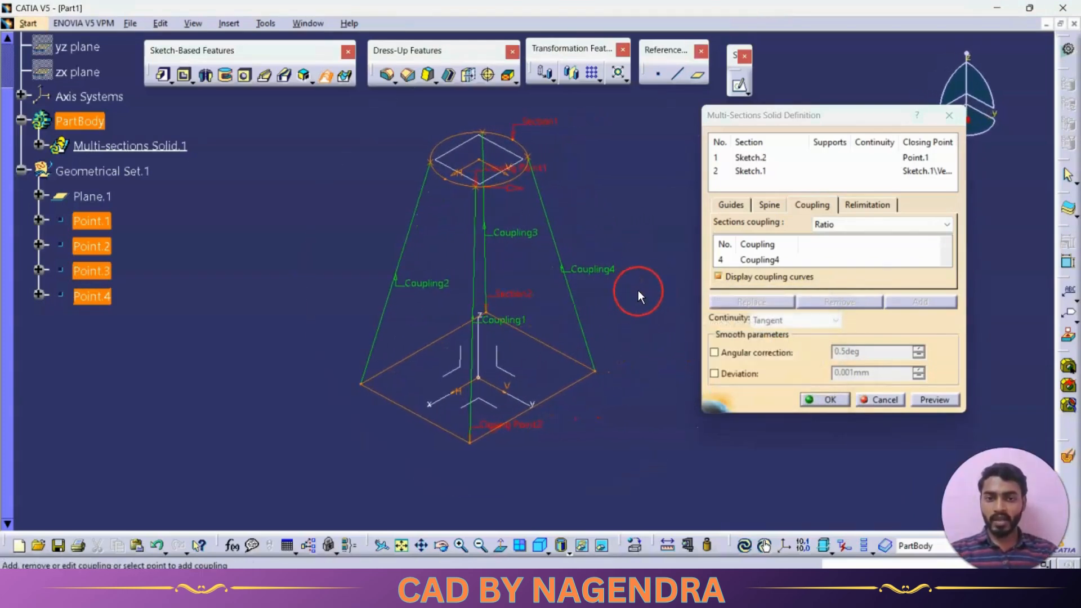
left_click(928, 400)
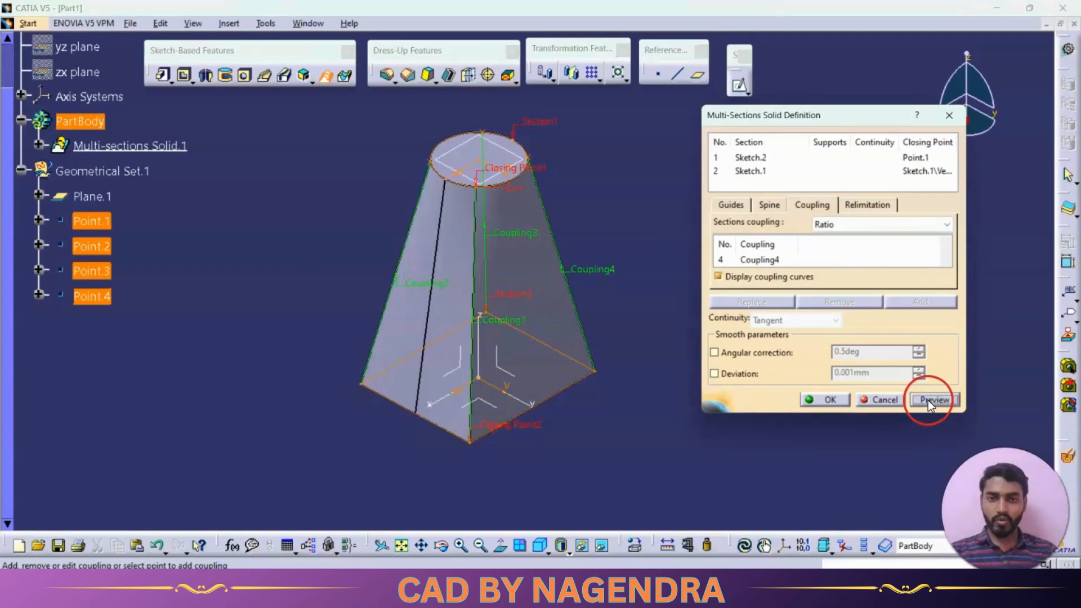
left_click(829, 400)
Create a reference plane offset 40 mm above the solid's circular top face
middle_click_drag(735, 346, 701, 296)
middle_click_drag(528, 193, 661, 260)
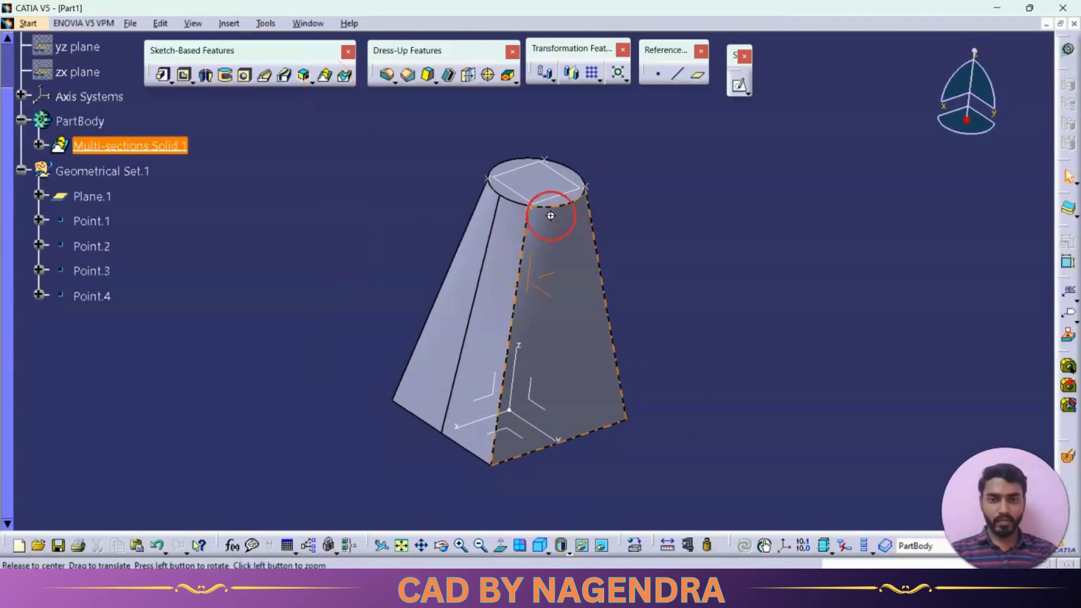
middle_click_drag(550, 212, 514, 255)
middle_click_drag(618, 230, 683, 325)
left_click(595, 271)
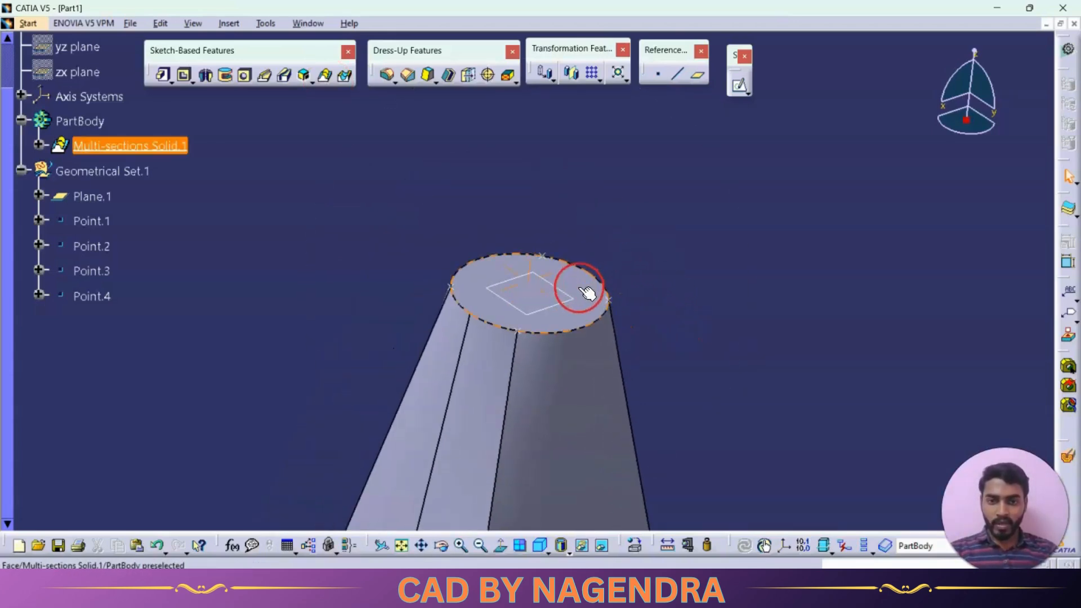
left_click(698, 76)
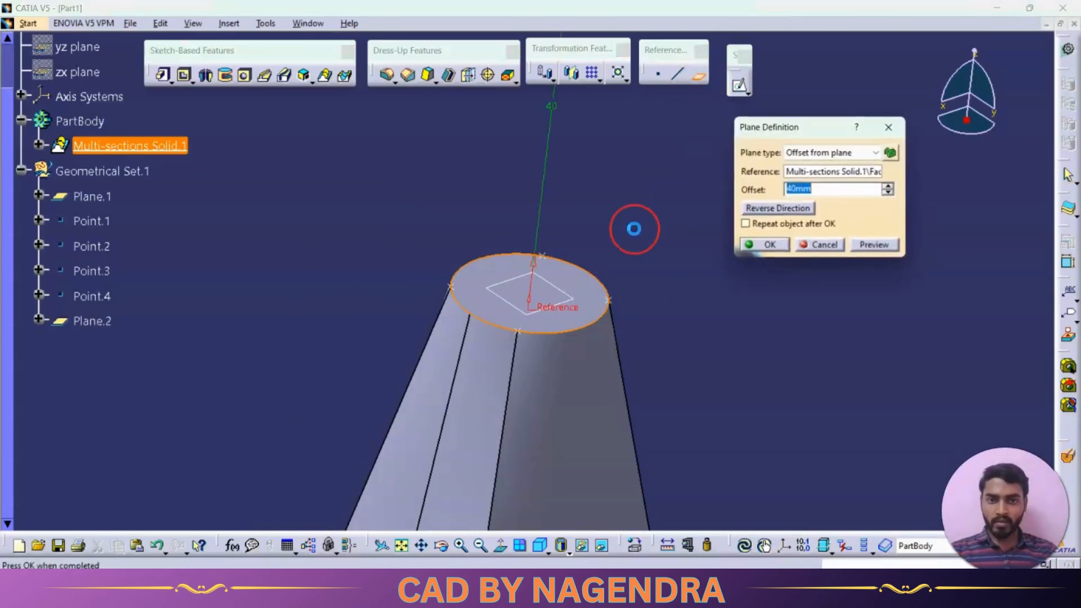
middle_click_drag(632, 229, 634, 291)
left_click_drag(529, 164, 565, 260)
left_click(764, 248)
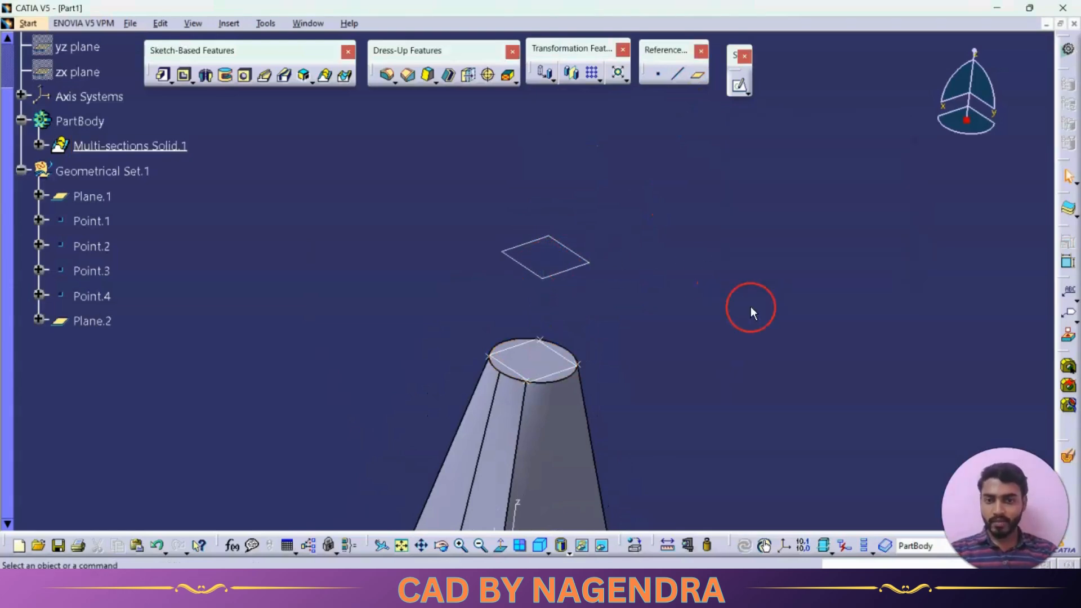
Sketch a centered rectangle about the origin on the new offset plane, larger than the circular top face but smaller than the base
left_click(582, 258)
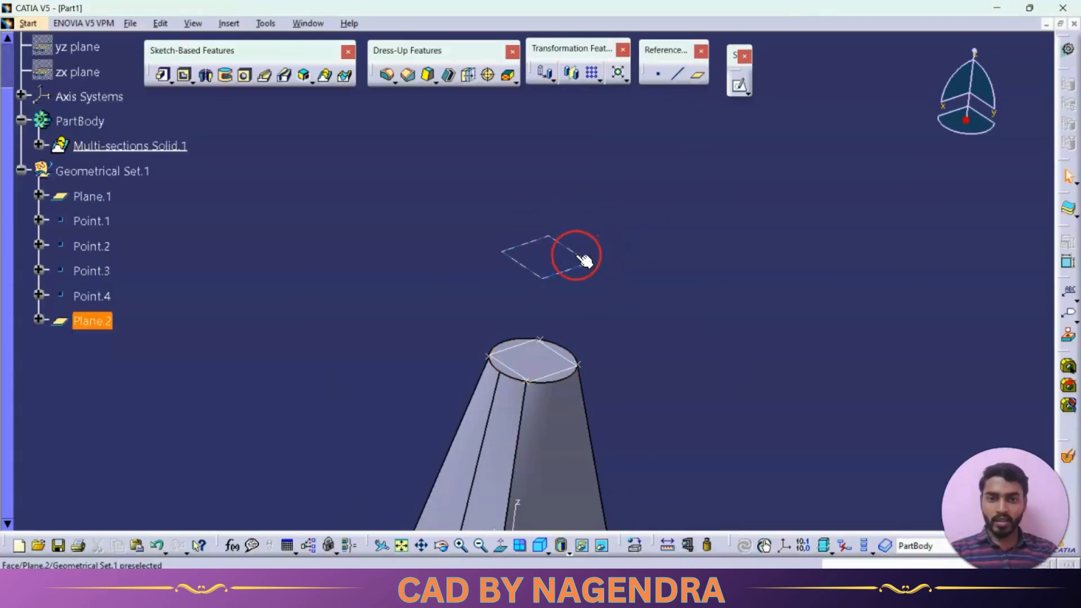
left_click(738, 86)
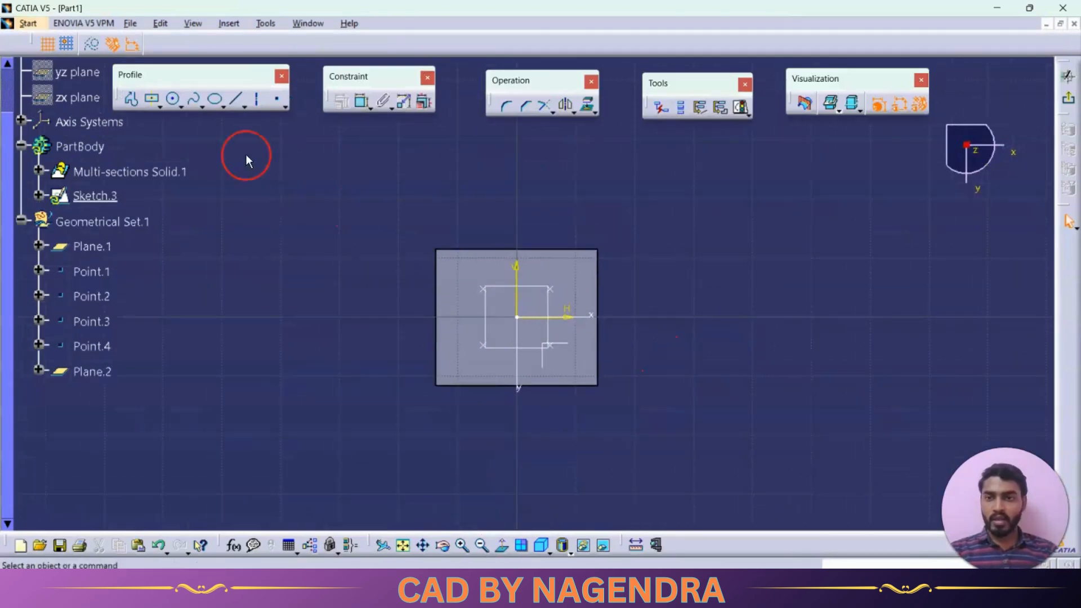
left_click(153, 101)
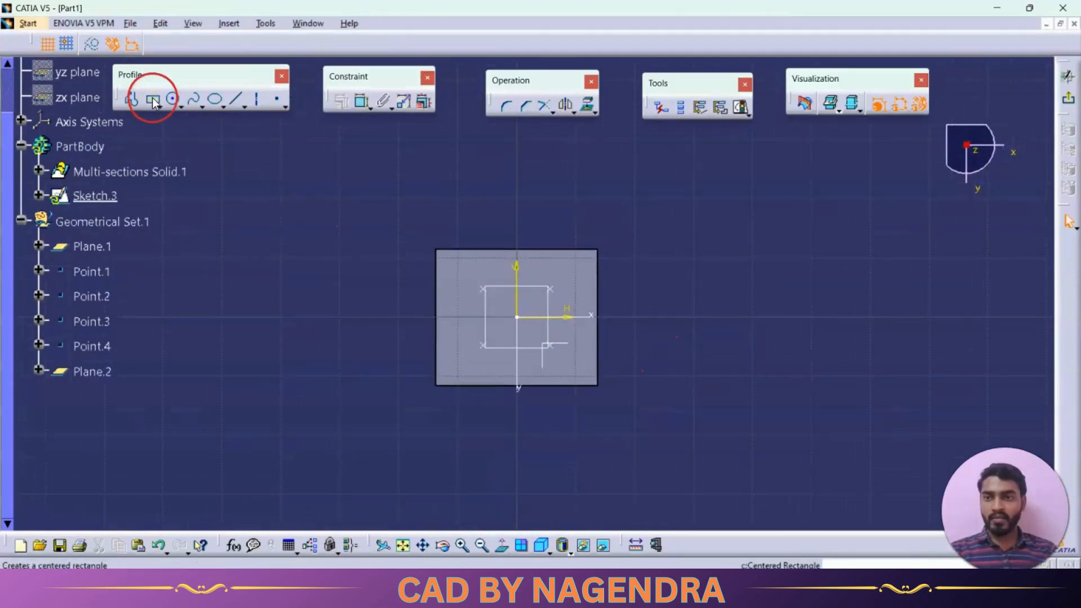
left_click(519, 320)
left_click(572, 365)
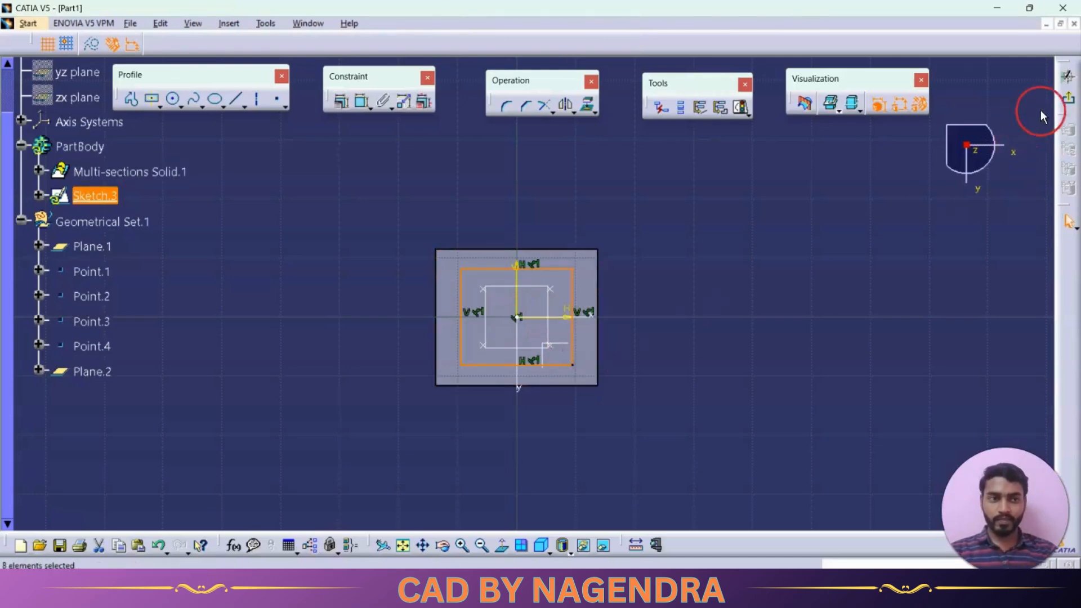
left_click(1071, 106)
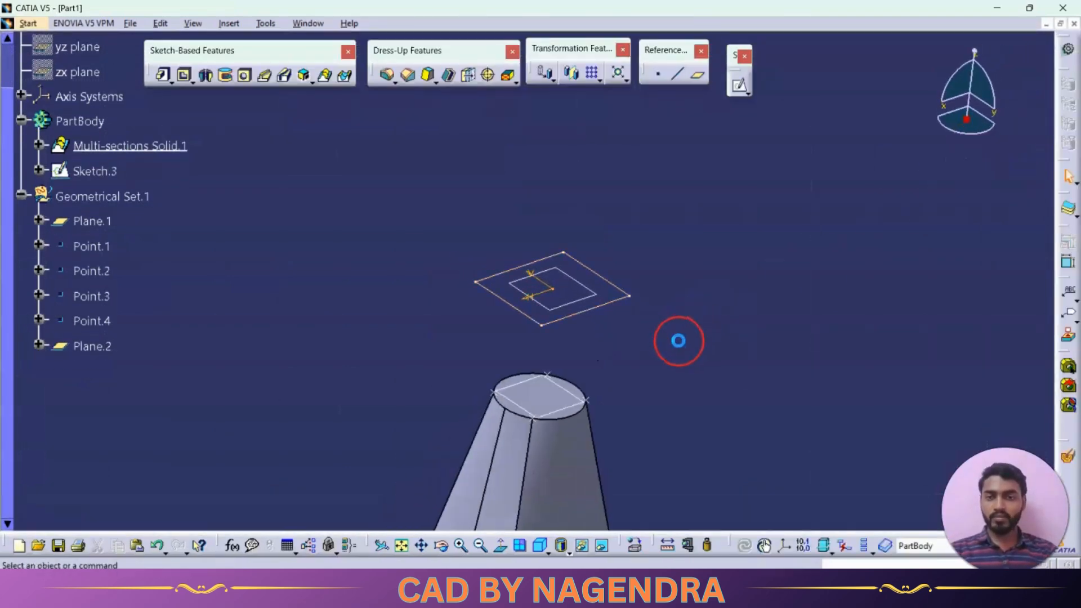
Create a sketch on the solid's circular top face and project the face's outline into it
middle_click_drag(678, 311, 692, 277)
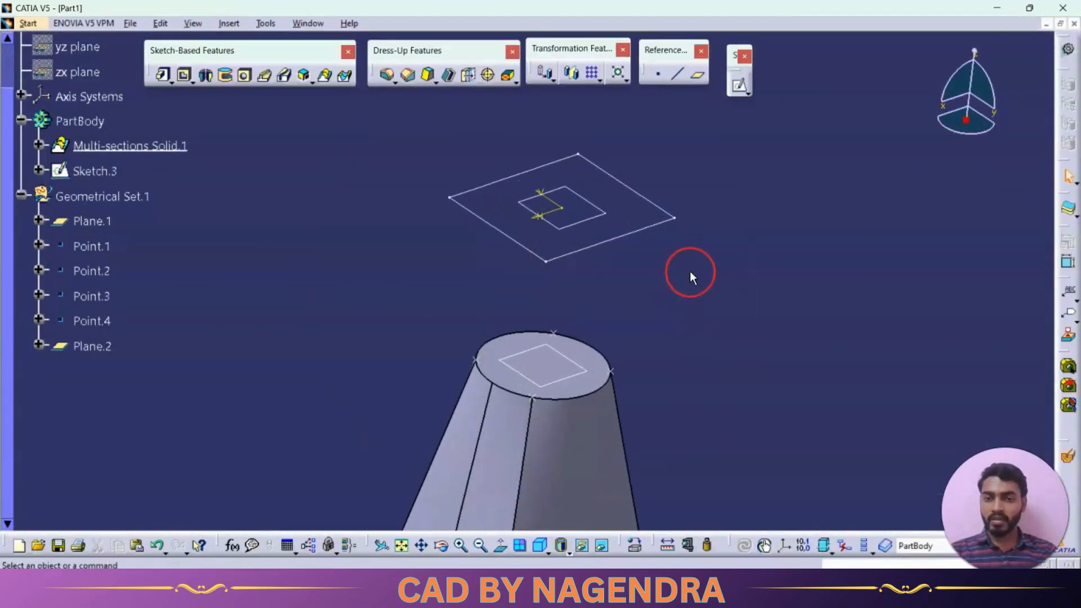
left_click(619, 366)
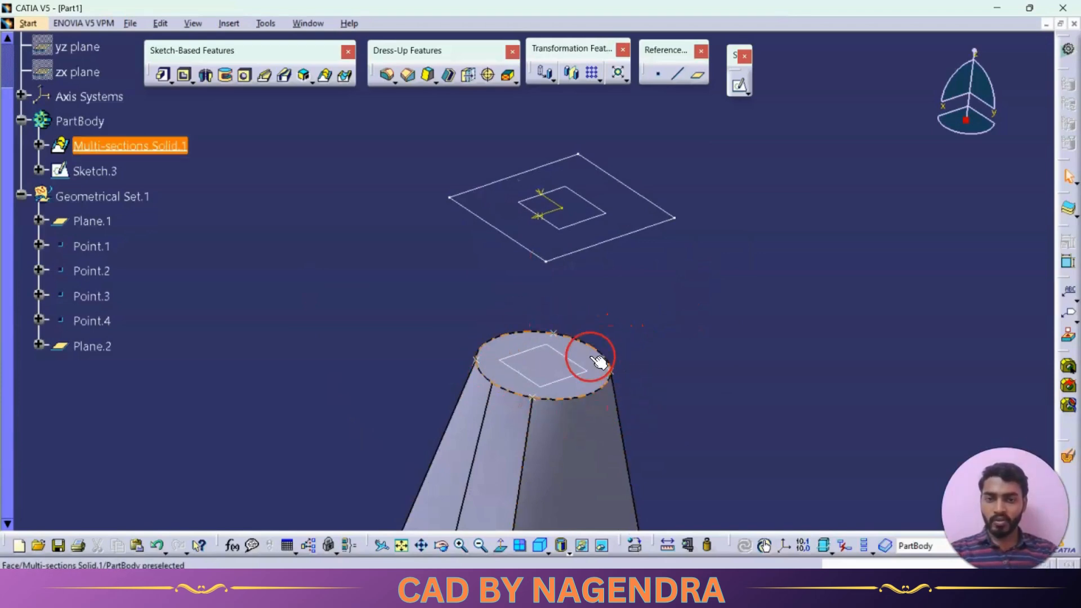
left_click(738, 89)
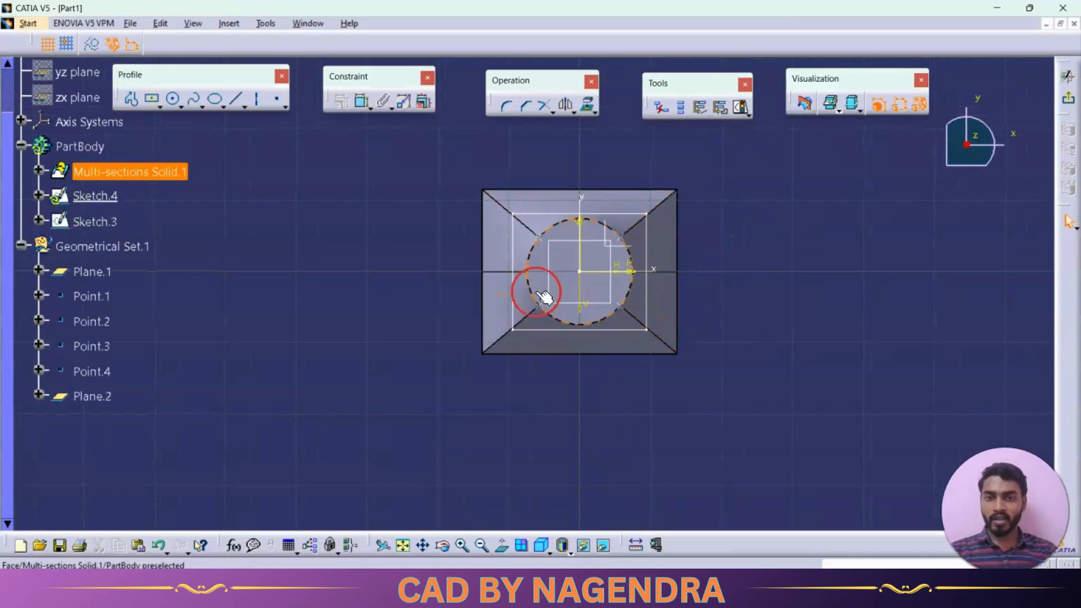
left_click(588, 107)
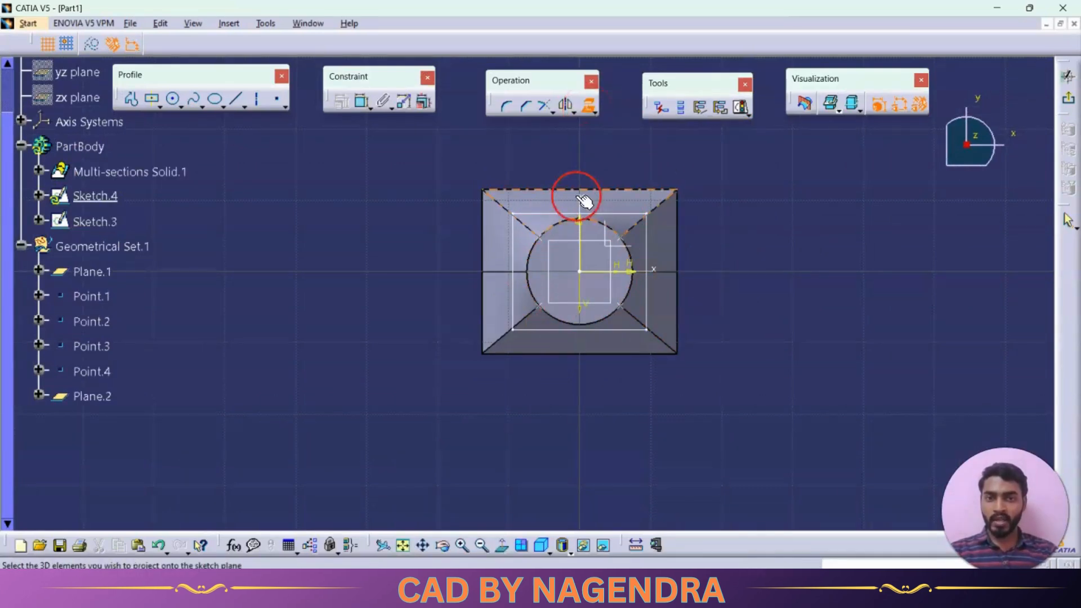
left_click(569, 260)
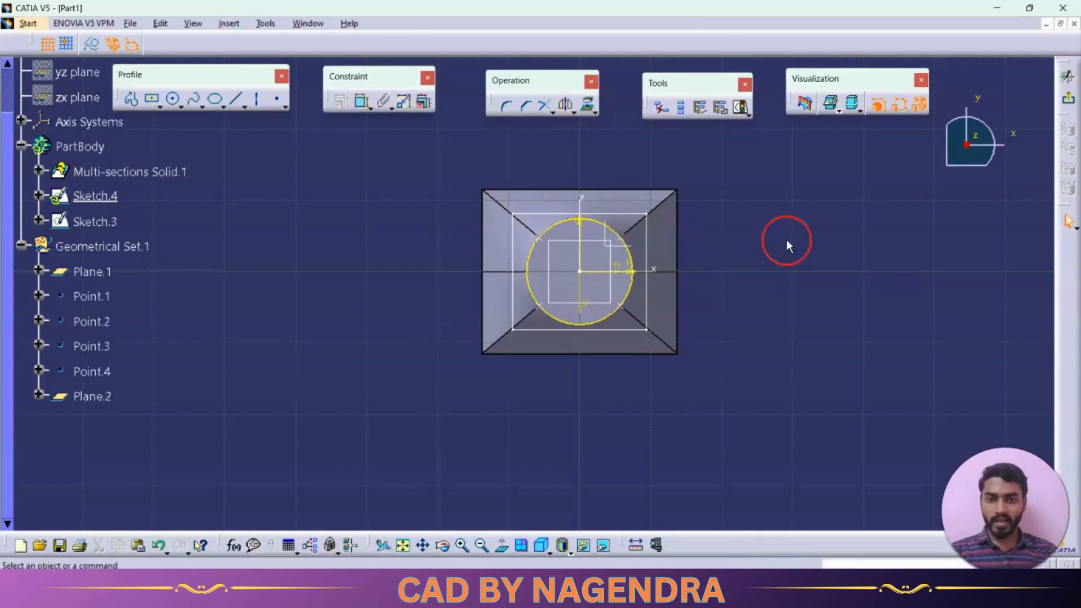
left_click(681, 285)
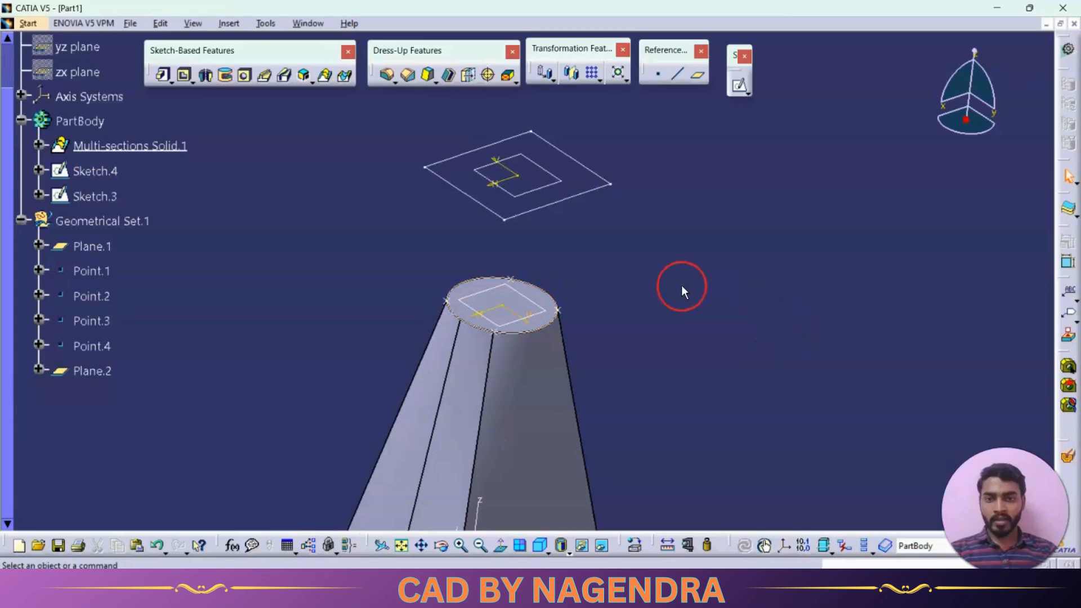
Start a second multi-sections solid with the upper rectangle and the projected circle as its two sections
mouse_move(681, 285)
middle_mouse_down()
mouse_move(683, 262)
mouse_move(738, 267)
mouse_move(741, 294)
mouse_move(675, 304)
mouse_move(587, 386)
middle_mouse_up()
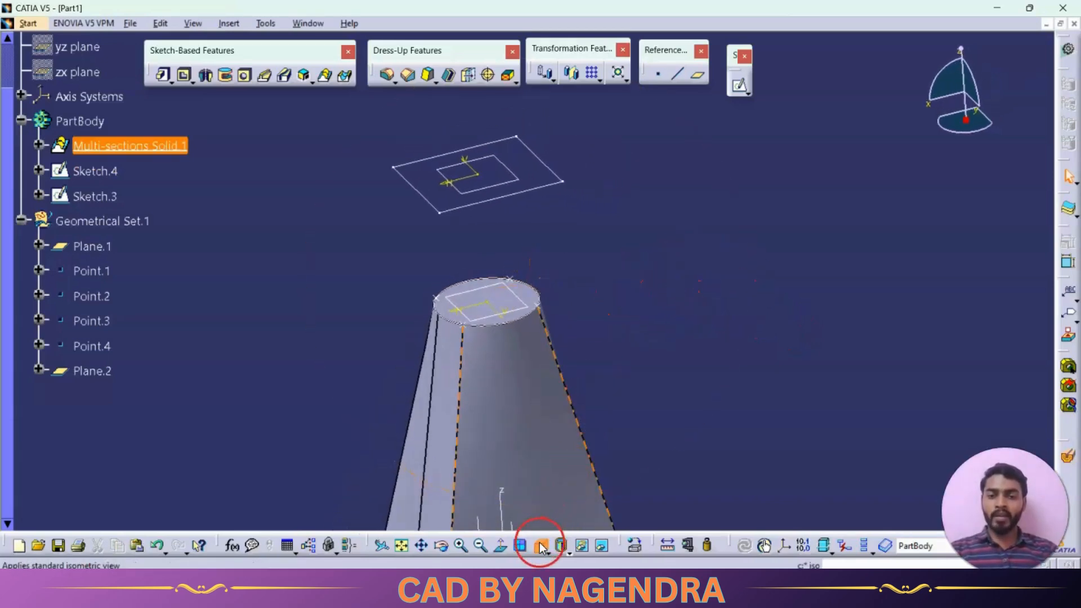
mouse_move(541, 524)
middle_mouse_down()
mouse_move(632, 193)
mouse_move(570, 231)
middle_mouse_up()
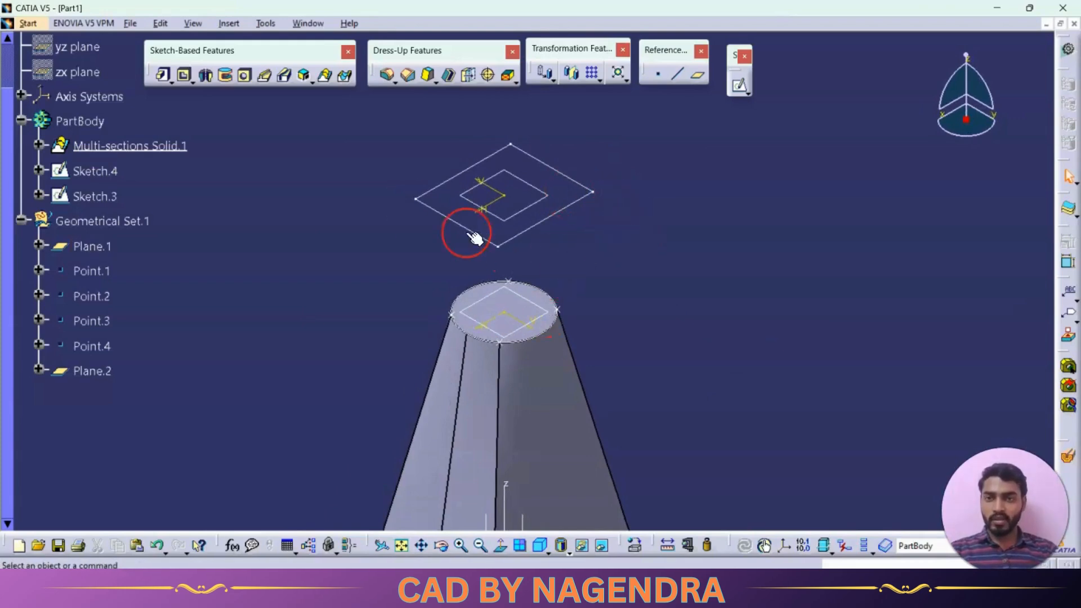
left_click(328, 77)
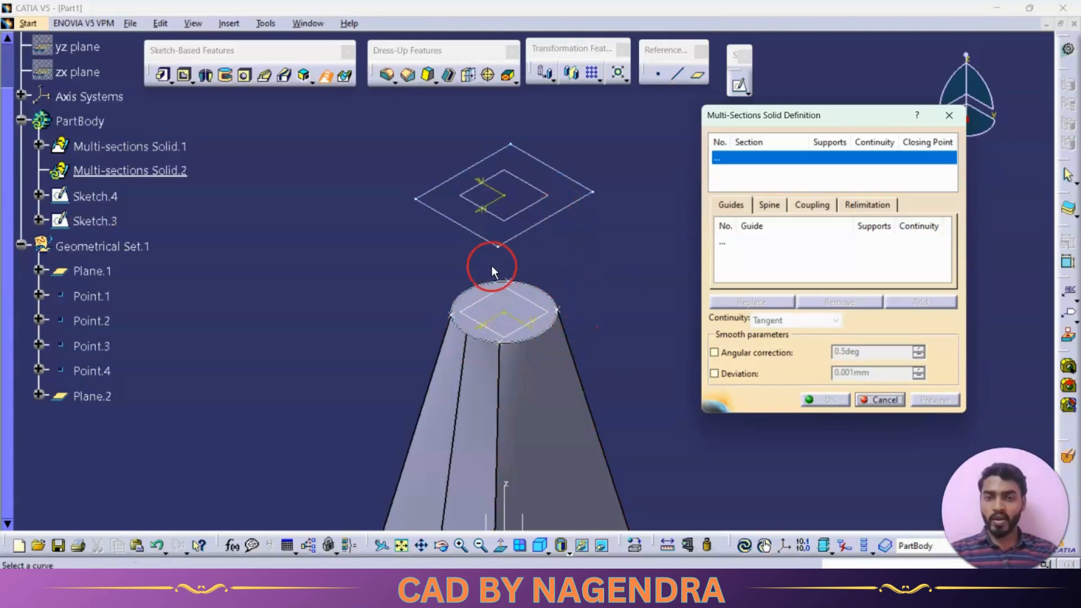
left_click(556, 219)
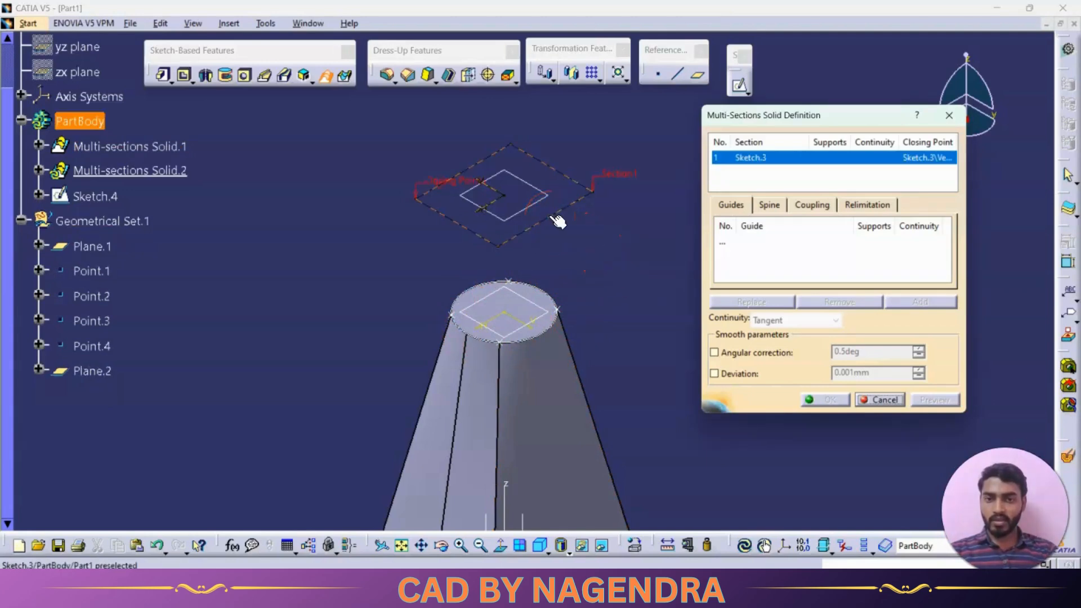
left_click(557, 295)
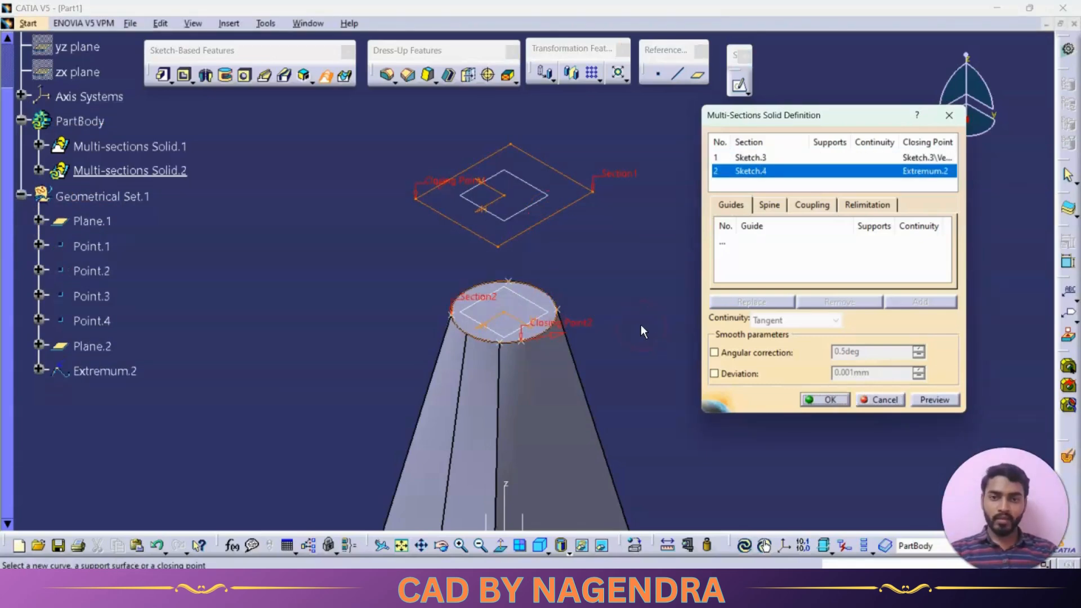
Replace the circle section's closing point with the existing point nearest the upper rectangle's closing-point corner
mouse_move(641, 324)
middle_mouse_down()
mouse_move(619, 316)
mouse_move(632, 265)
mouse_move(682, 217)
mouse_move(533, 211)
mouse_move(518, 225)
mouse_move(496, 148)
mouse_move(482, 145)
middle_mouse_up()
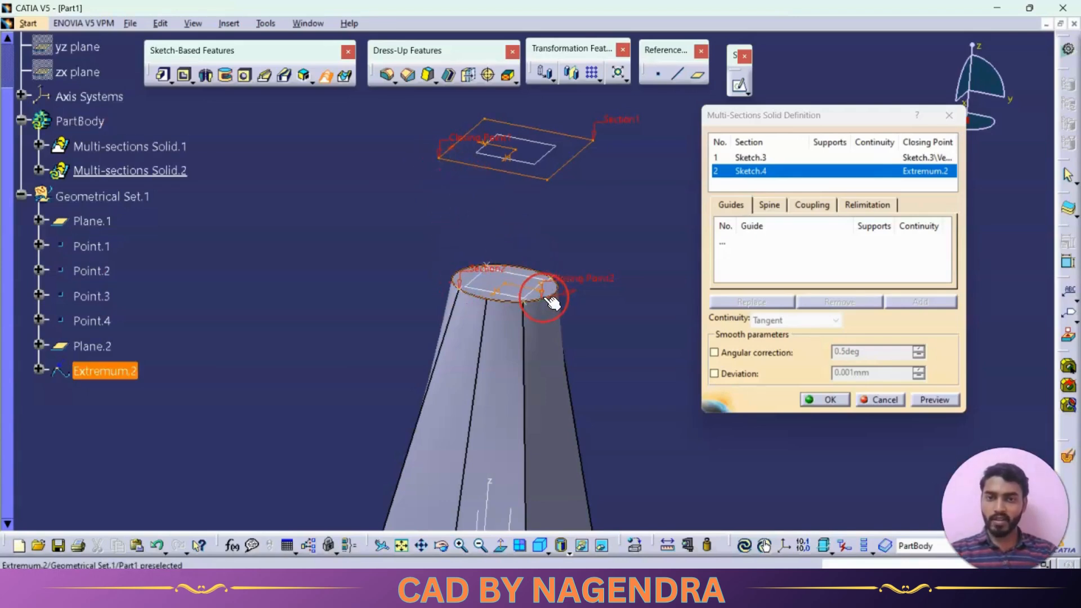
left_click(450, 196)
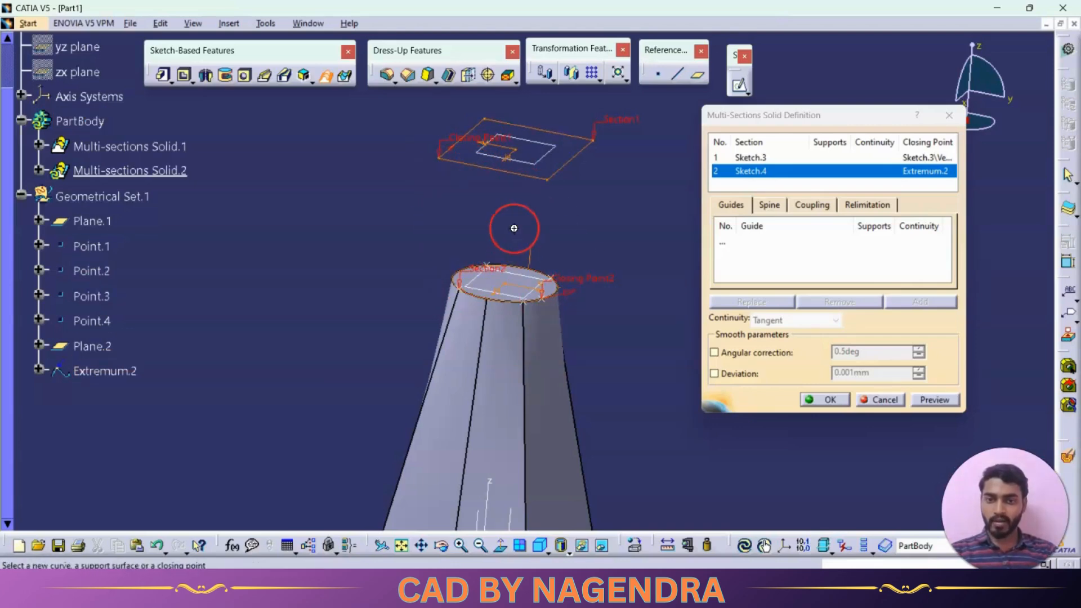
middle_click_drag(512, 225, 502, 254)
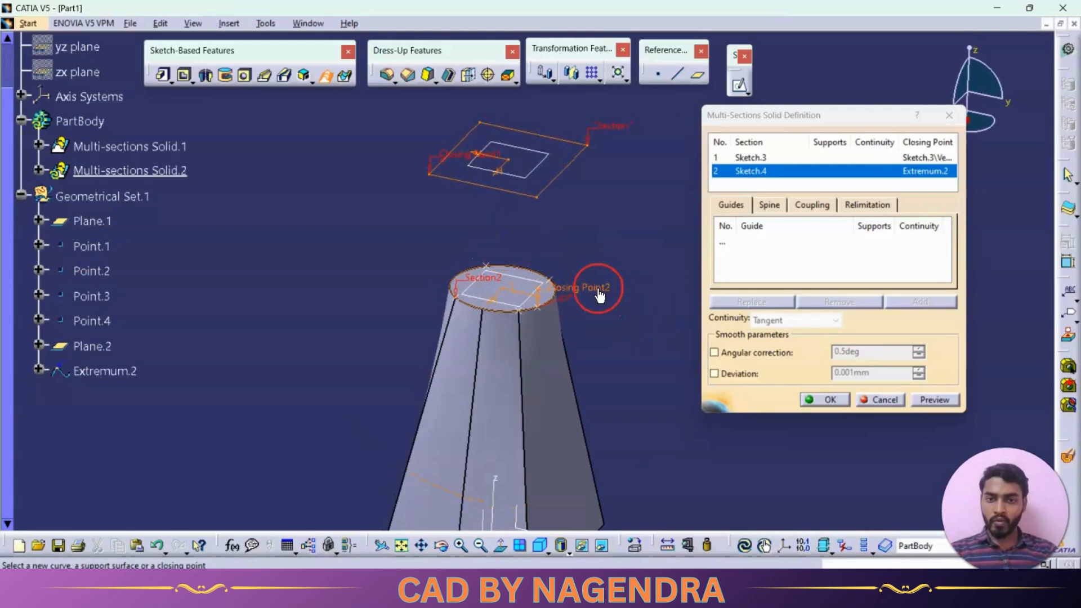
right_click(598, 290)
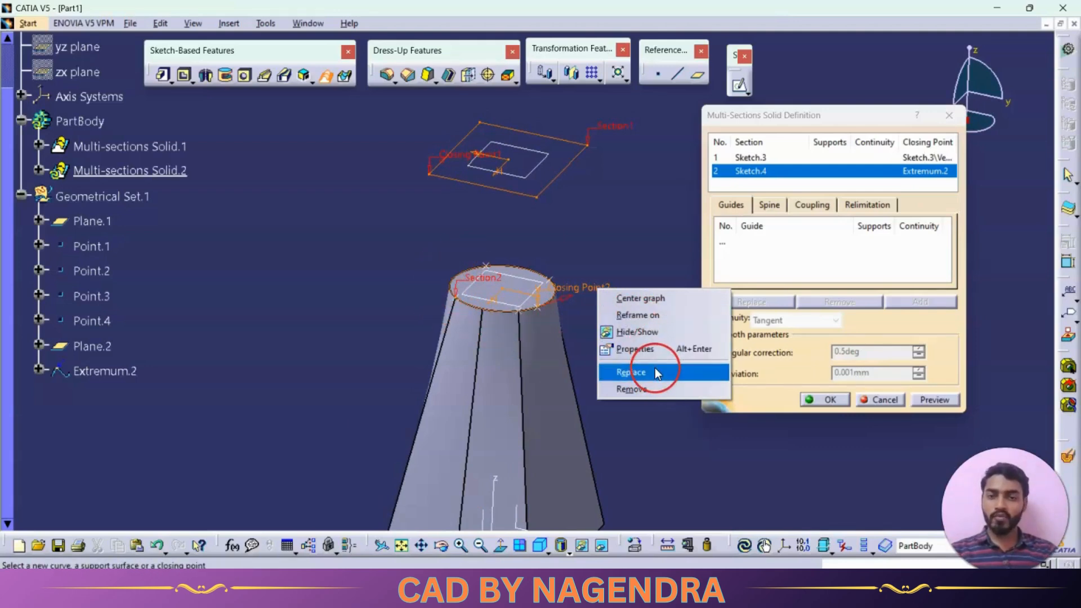
left_click(646, 390)
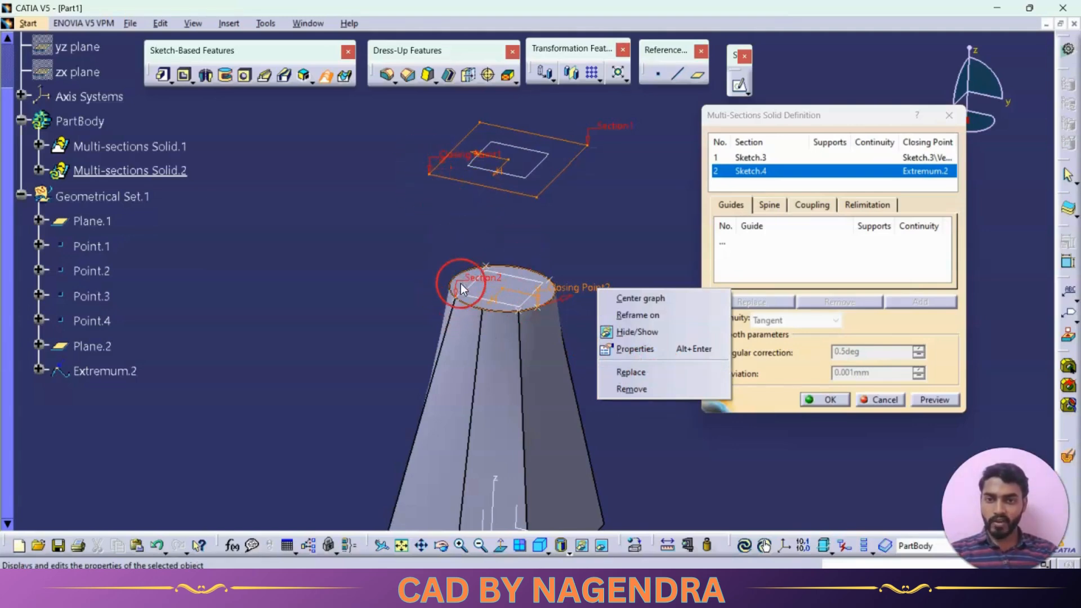
left_click(640, 373)
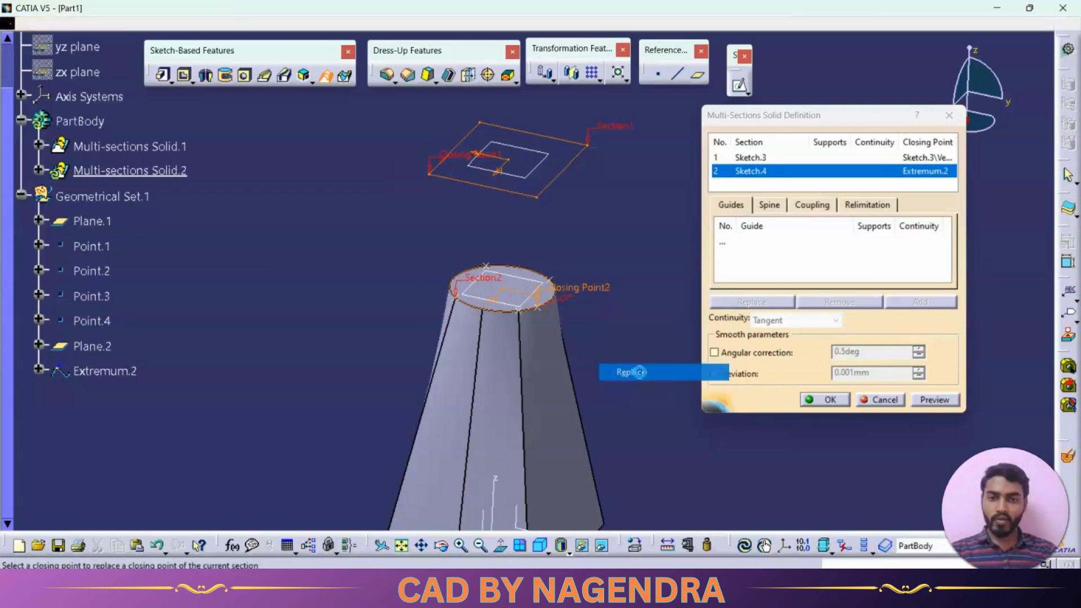
left_click(456, 297)
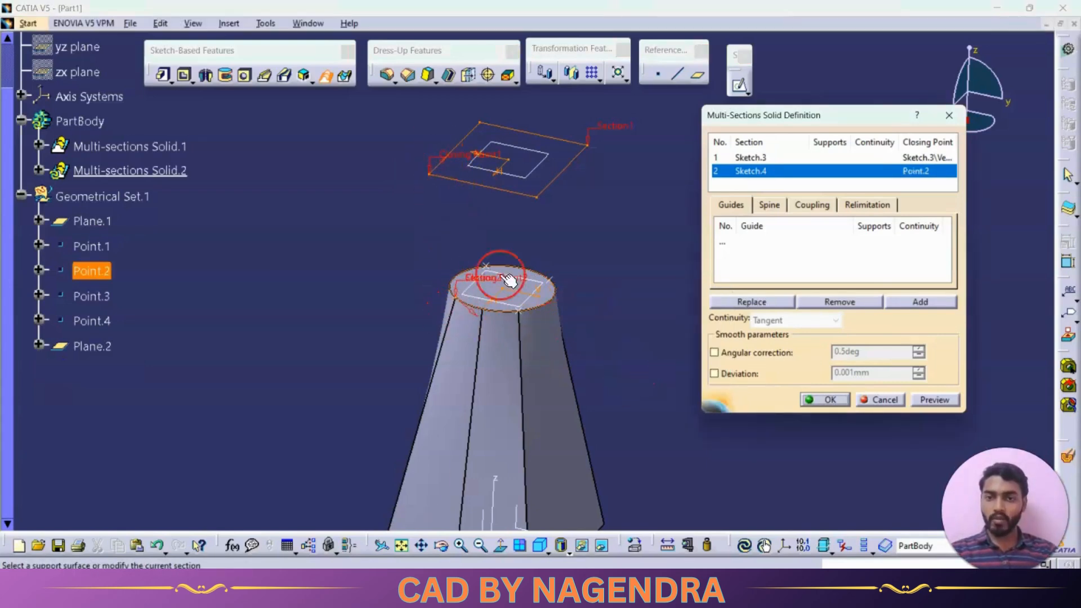
Add a manual coupling, with Ratio section coupling, from the upper rectangle's closing-point corner to the circle's new closing point
middle_click_drag(575, 240, 544, 268)
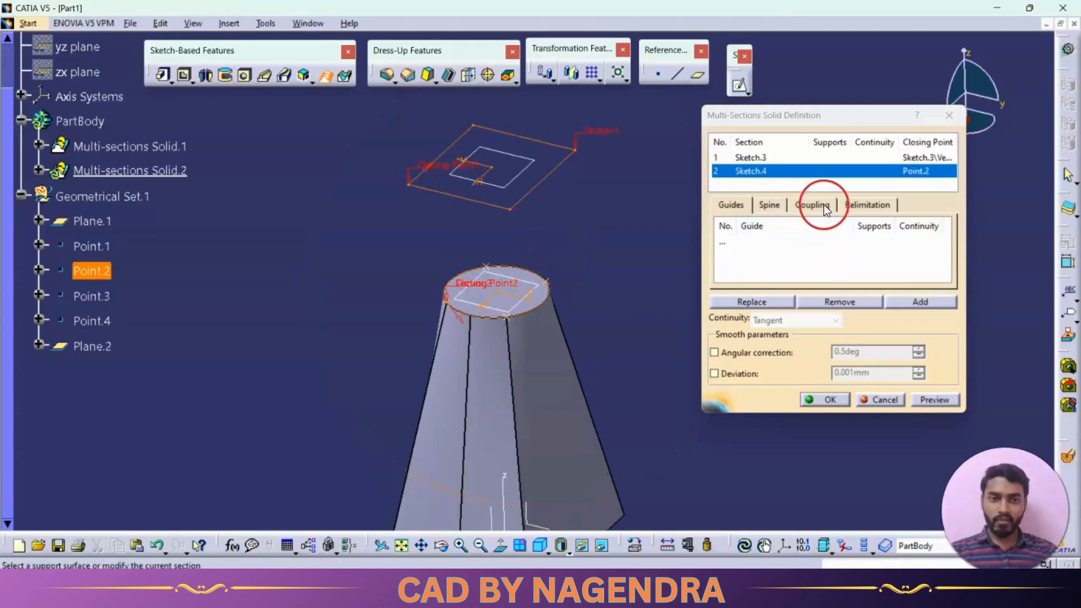
left_click(804, 207)
left_click(835, 224)
left_click(839, 240)
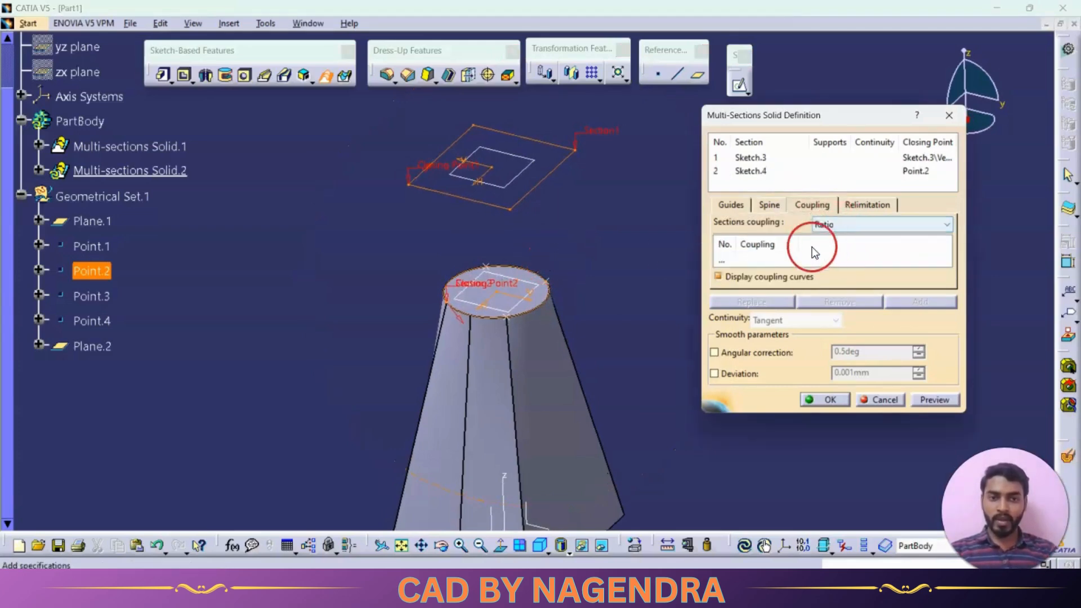
left_click(406, 187)
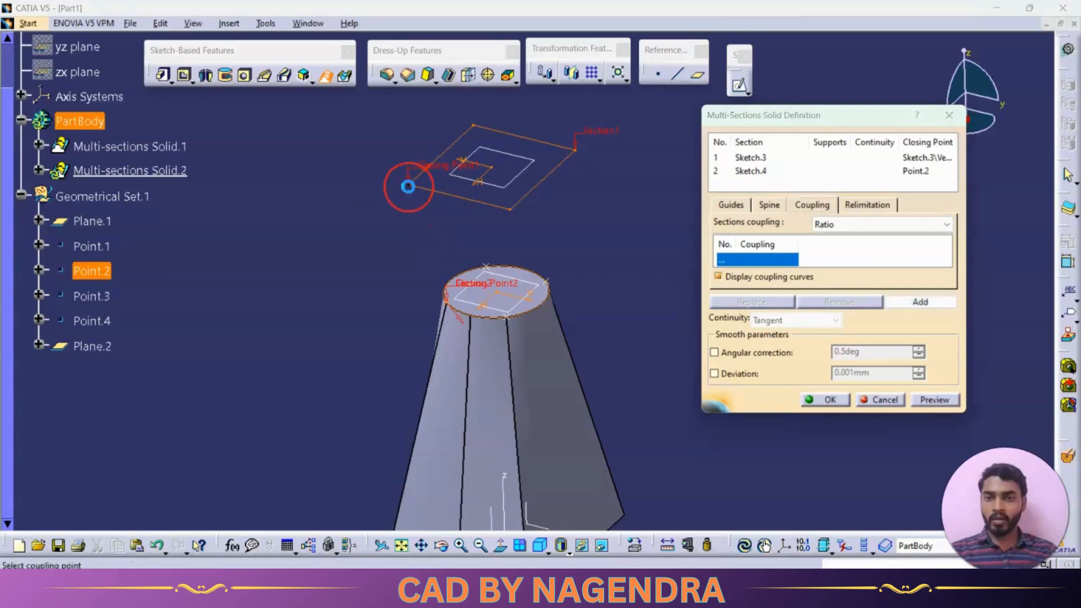
left_click(445, 303)
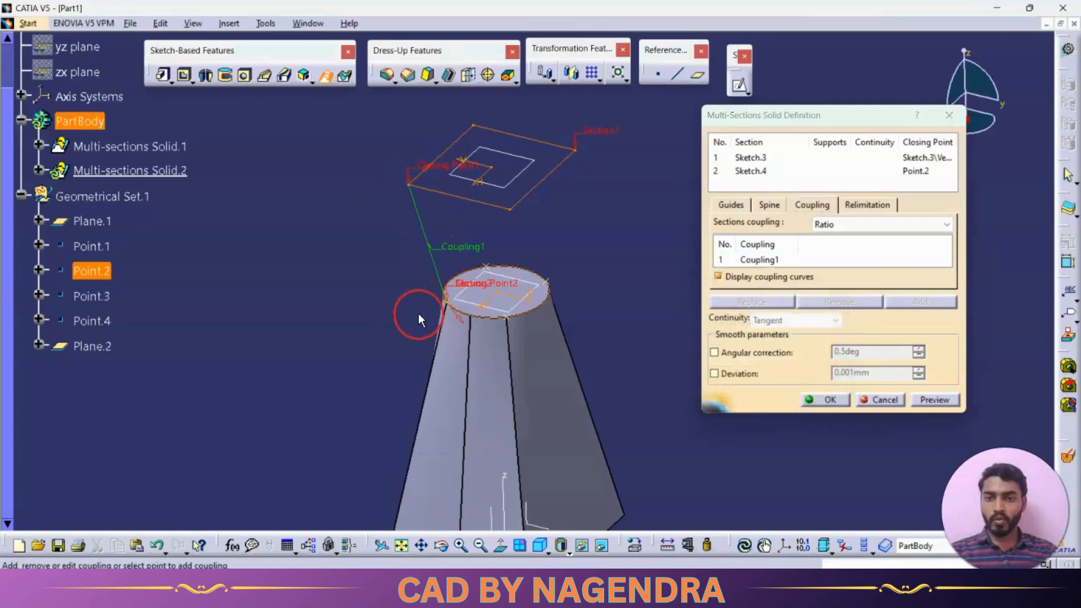
Add three more couplings joining the upper rectangle's remaining corners to their matching points on the circle
left_click(473, 125)
left_click(487, 270)
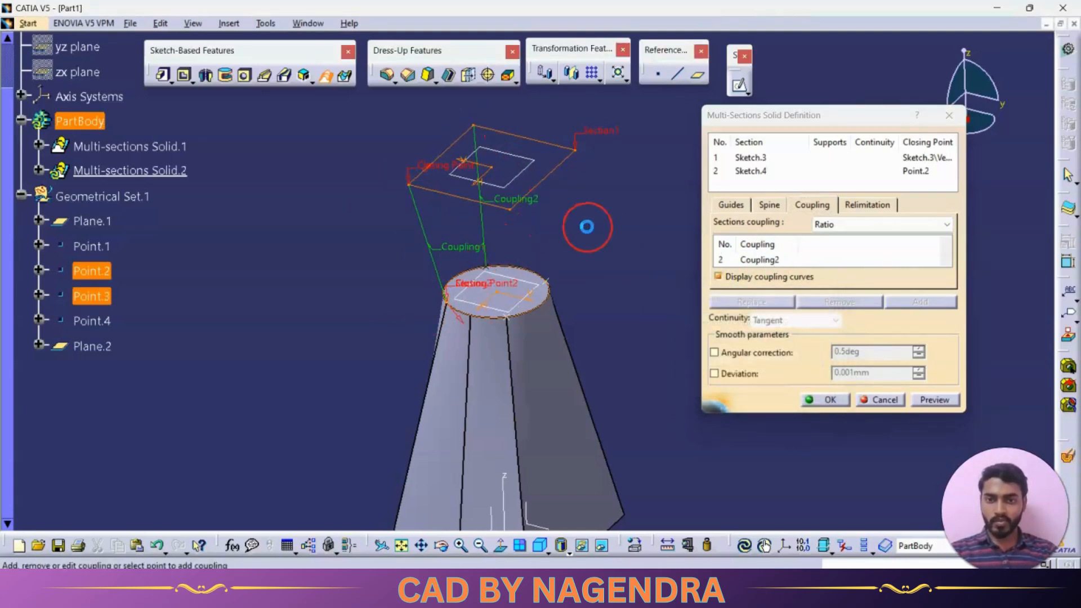
left_click(584, 147)
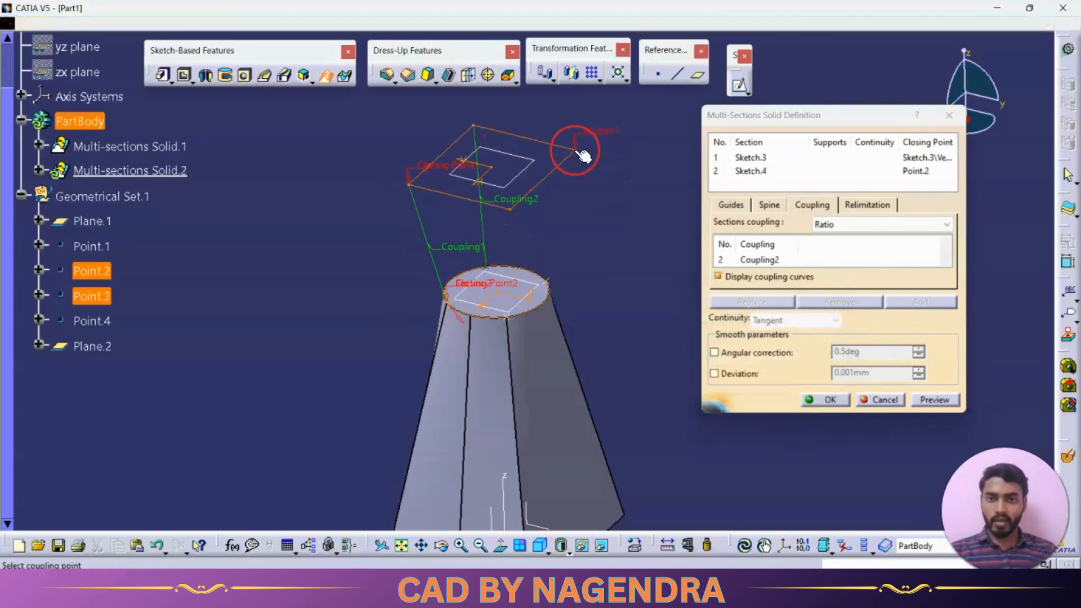
left_click(553, 285)
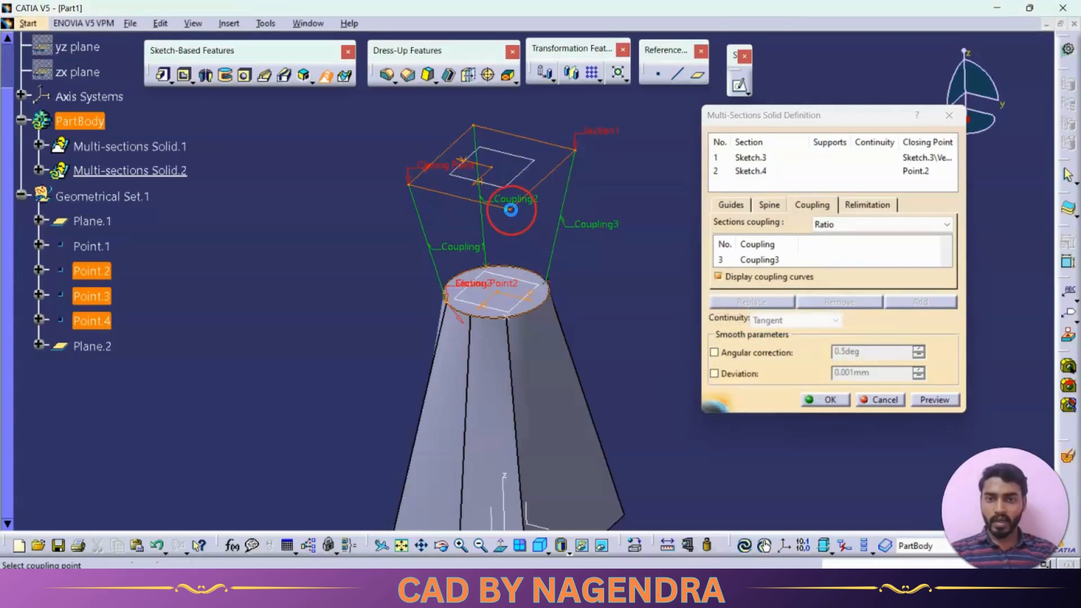
left_click(510, 209)
left_click(505, 316)
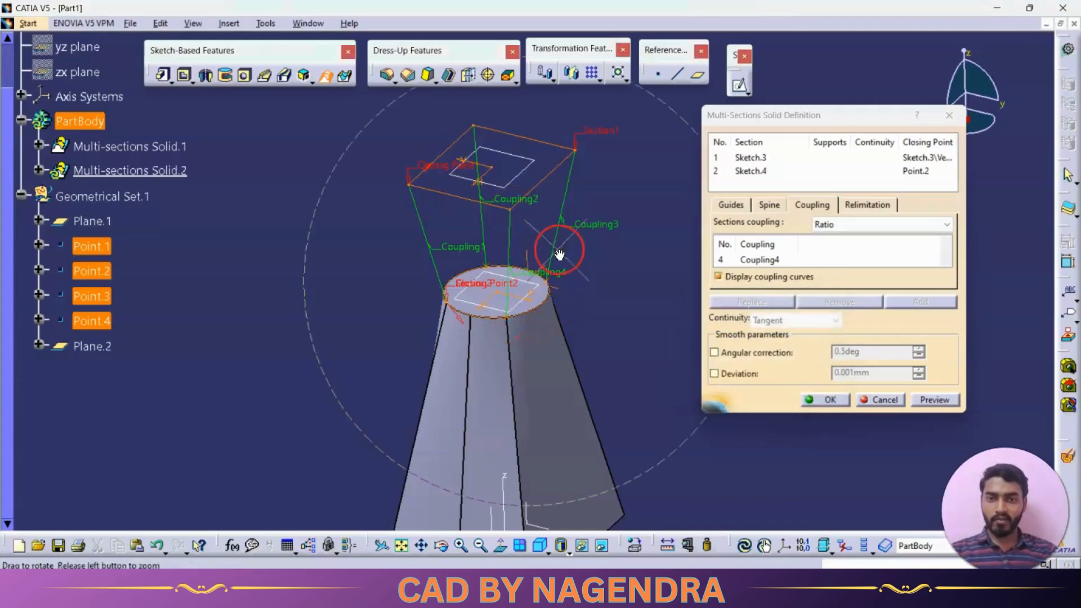
Preview and confirm the second multi-sections solid between the upper rectangle and the circle
middle_click_drag(560, 246, 509, 285)
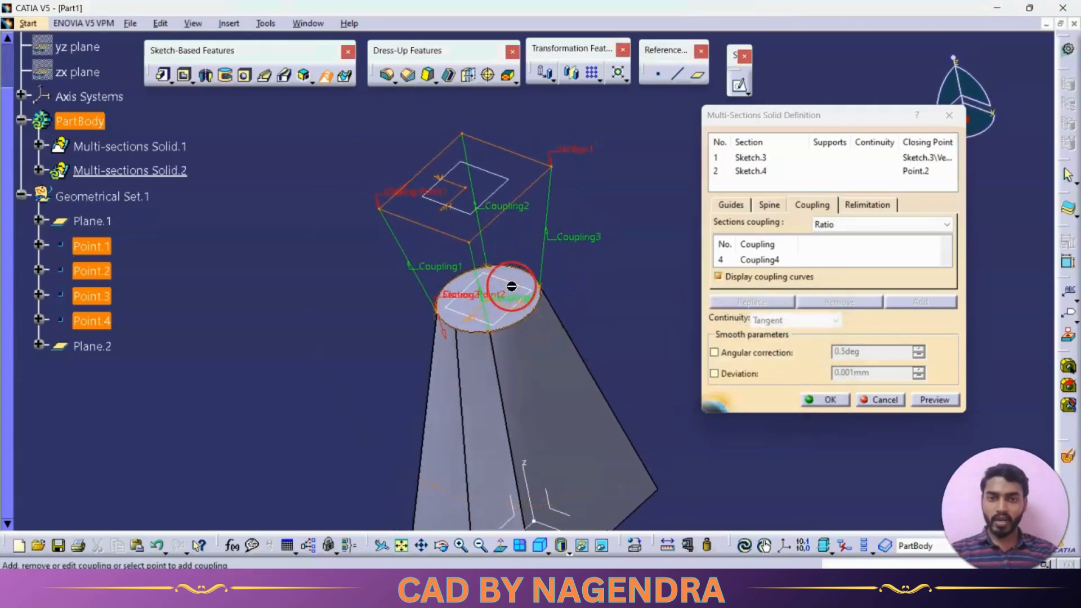
left_click(934, 399)
left_click(825, 399)
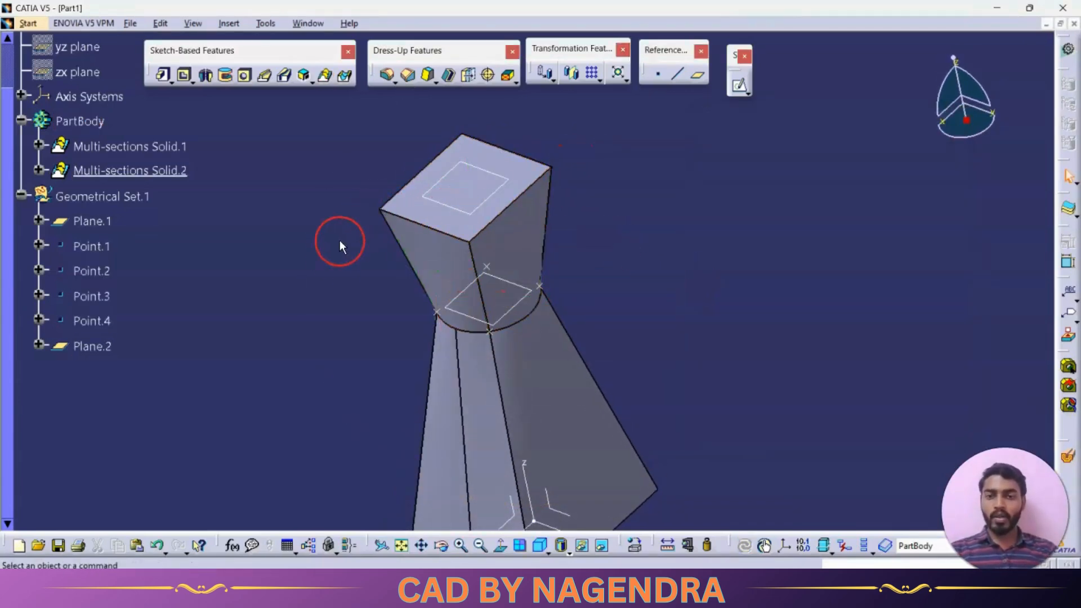
middle_click_drag(340, 241, 565, 280)
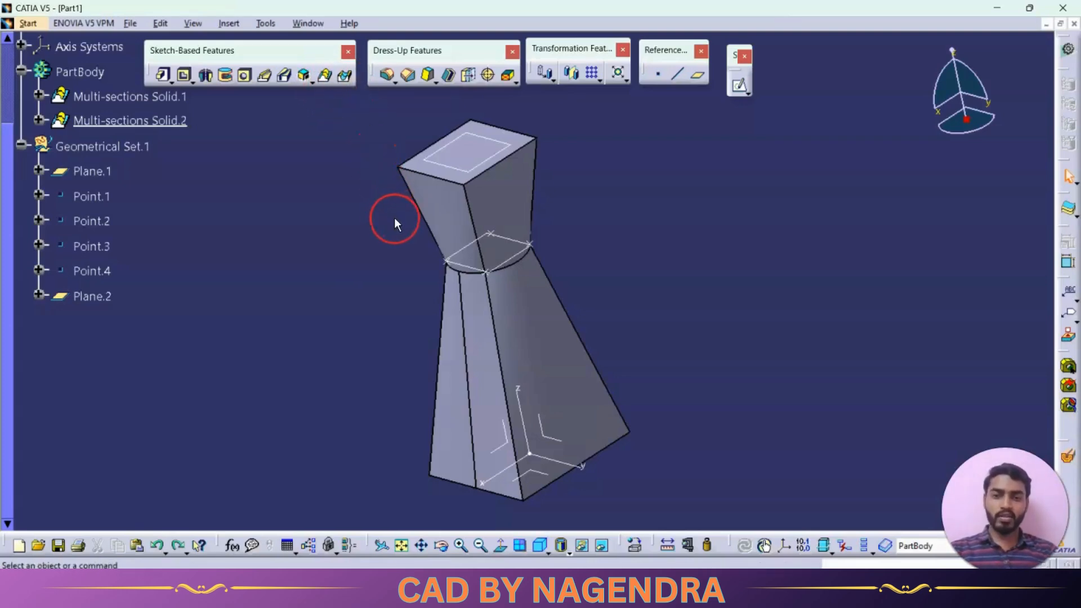
Undo the second multi-sections solid, its two section sketches and the upper offset plane
key("ctrl+z")
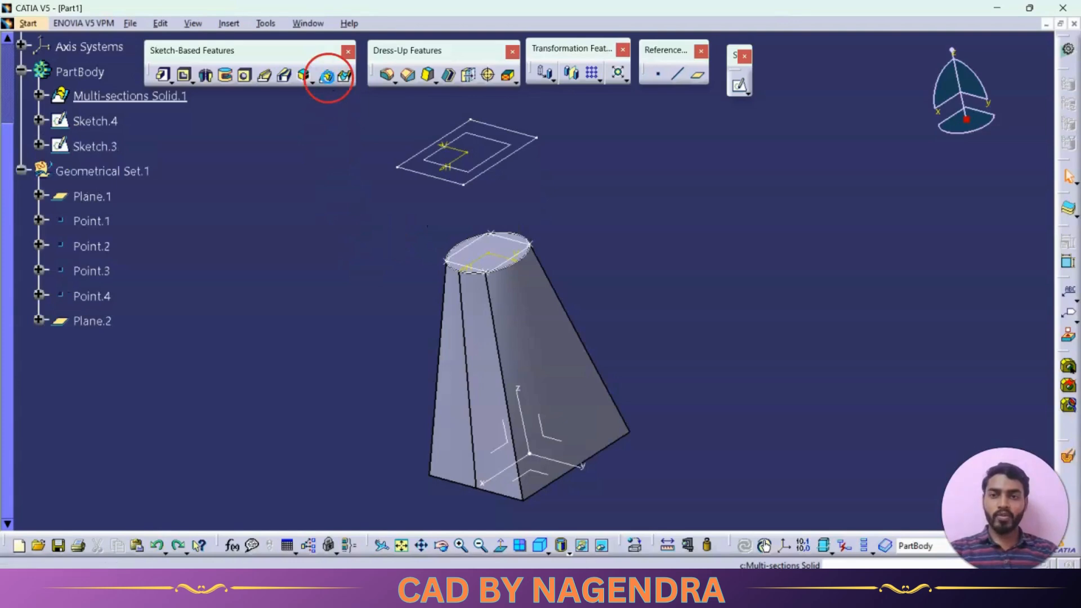
key("ctrl+z")
key("ctrl+z")
key("ctrl+z")
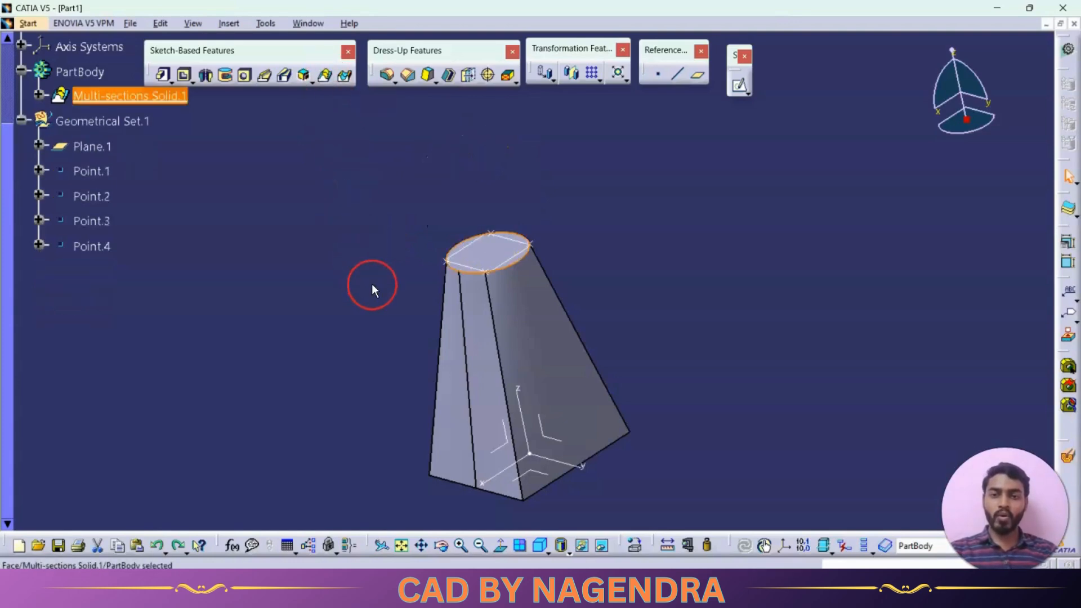
left_click(370, 283)
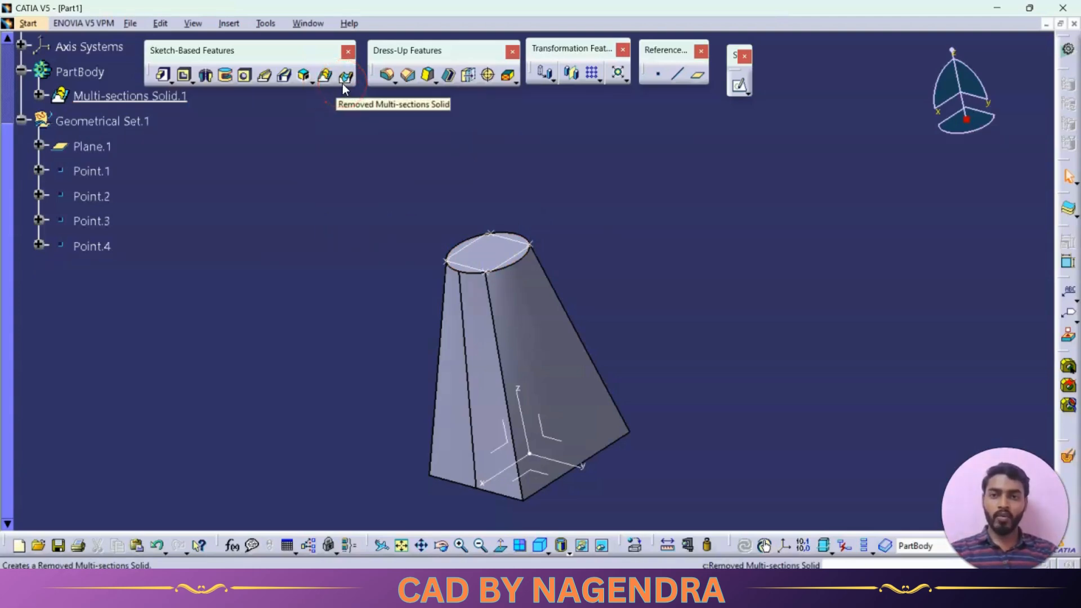
Sketch a centered rectangle about the origin on the solid's circular top face, inside the circle, and leave the sketch
middle_click_drag(534, 251, 580, 213)
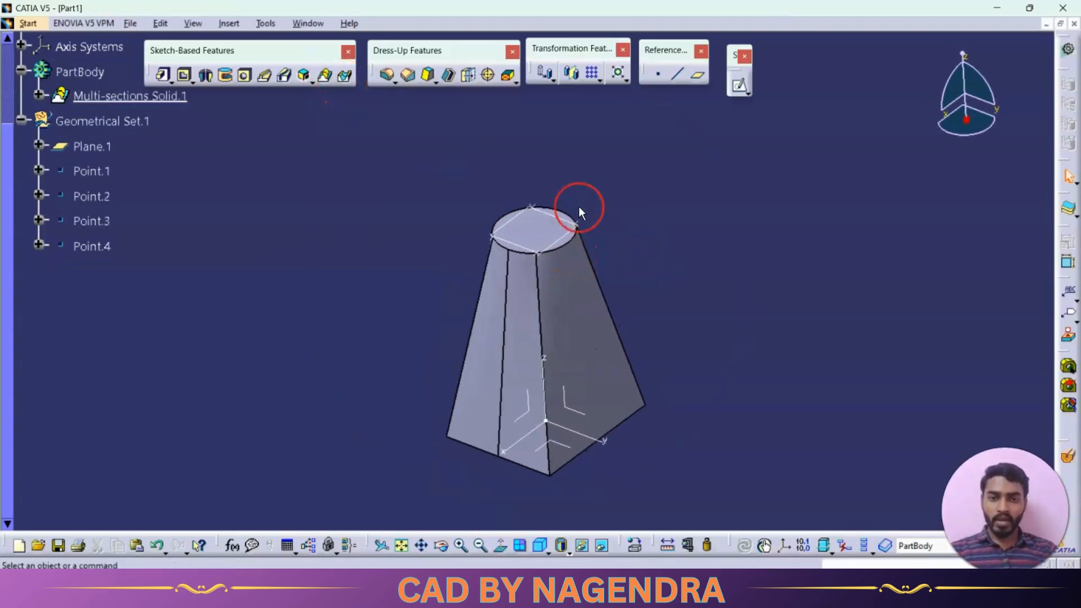
left_click(538, 228)
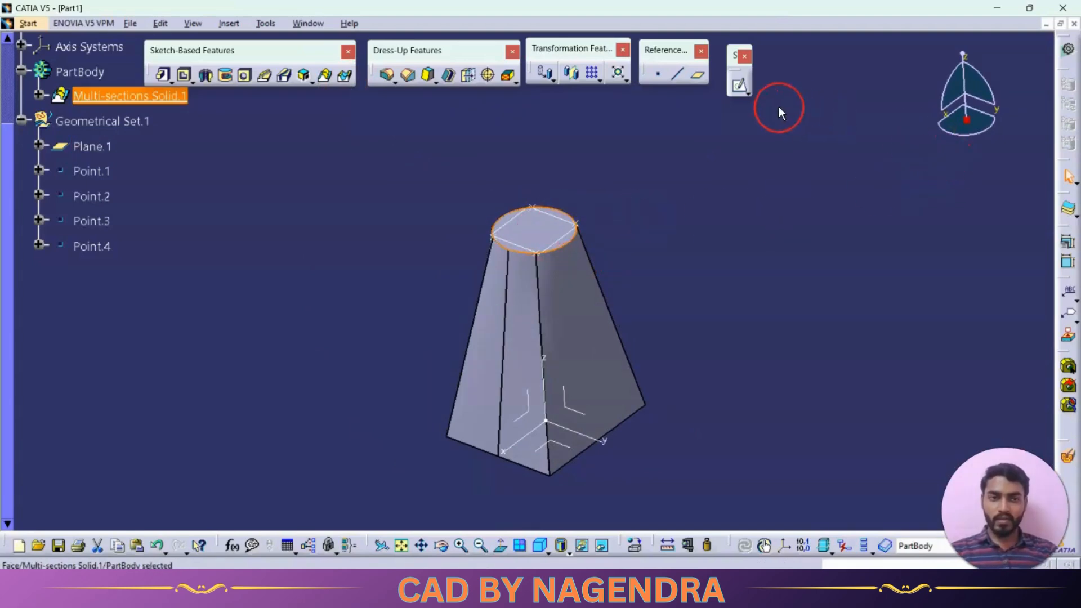
left_click(739, 85)
left_click(152, 102)
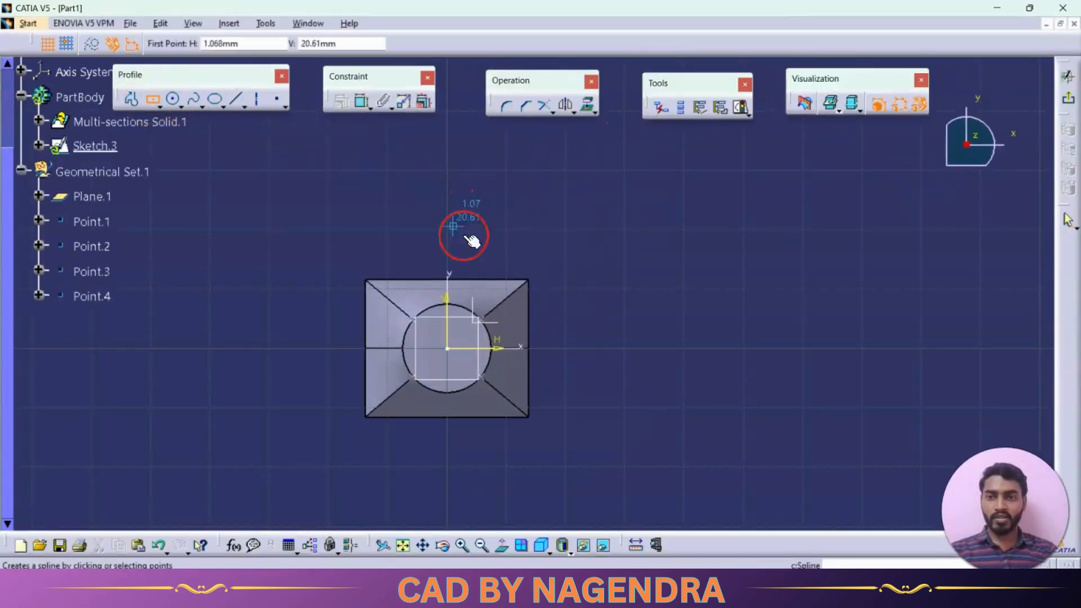
left_click(447, 348)
left_click(472, 374)
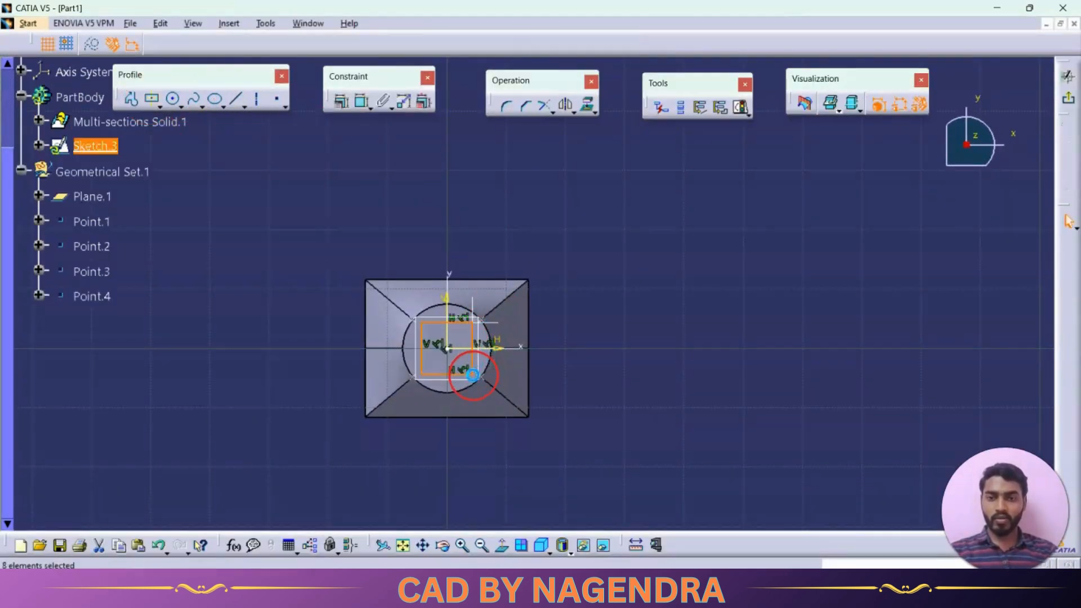
left_click(1068, 76)
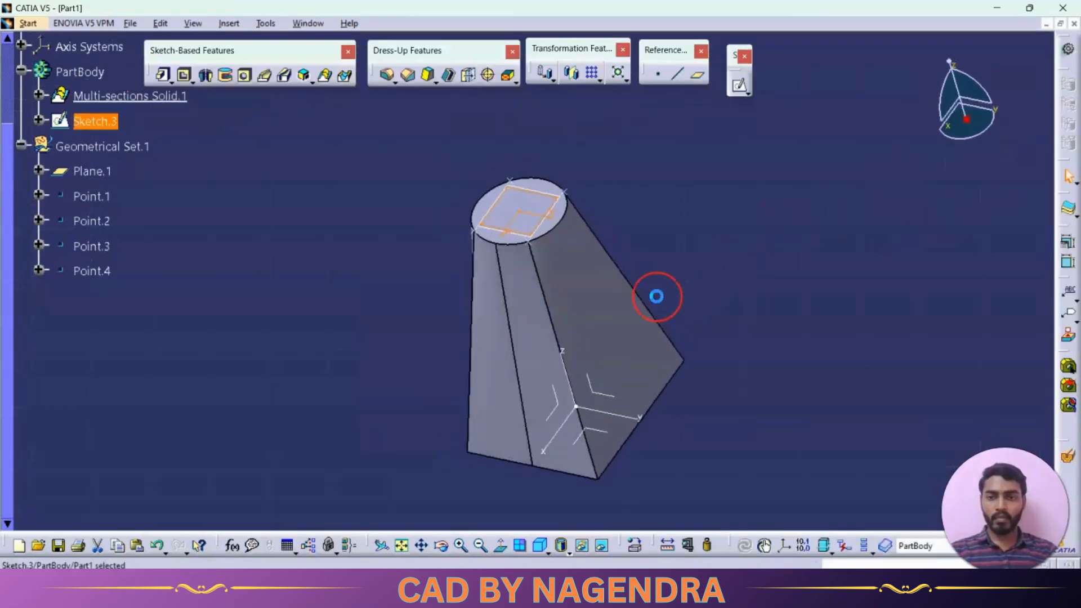
Hide the reference plane lying on the solid's circular top face
middle_click_drag(618, 242, 675, 159)
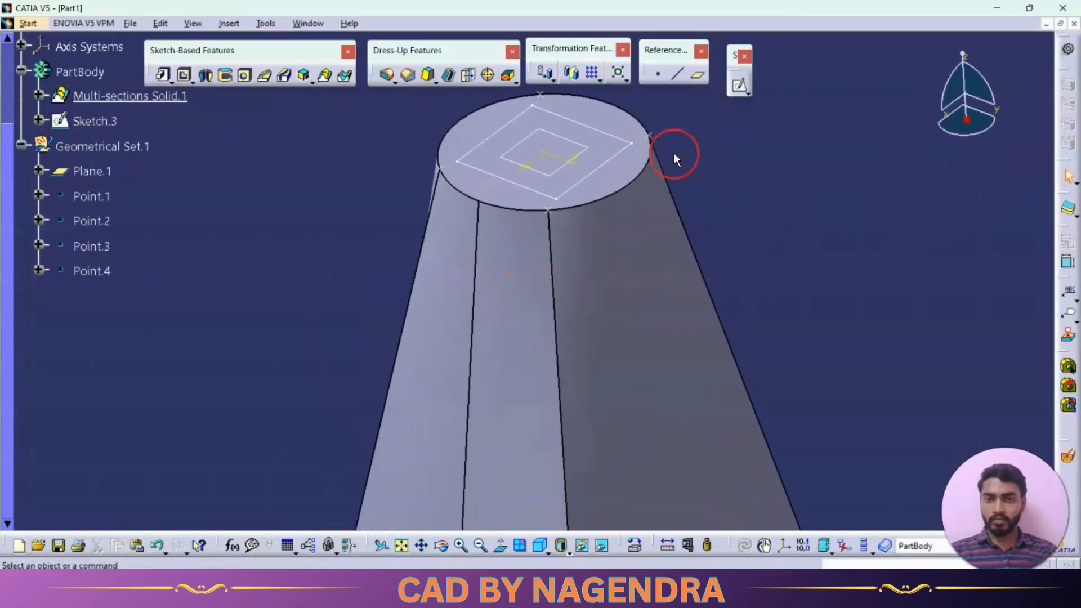
middle_click_drag(703, 206, 695, 239)
right_click(578, 195)
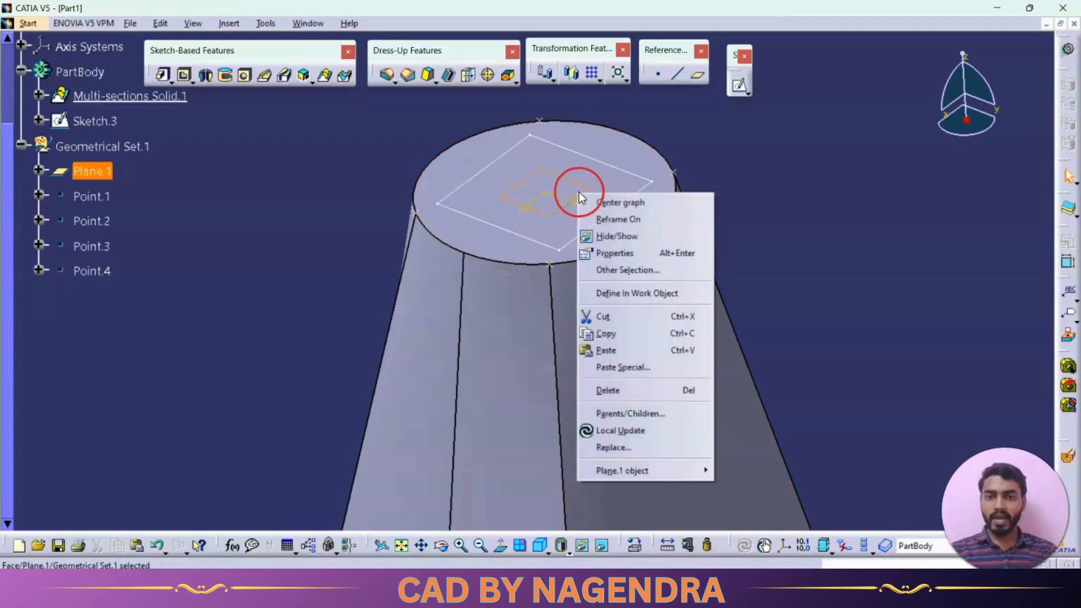
left_click(616, 240)
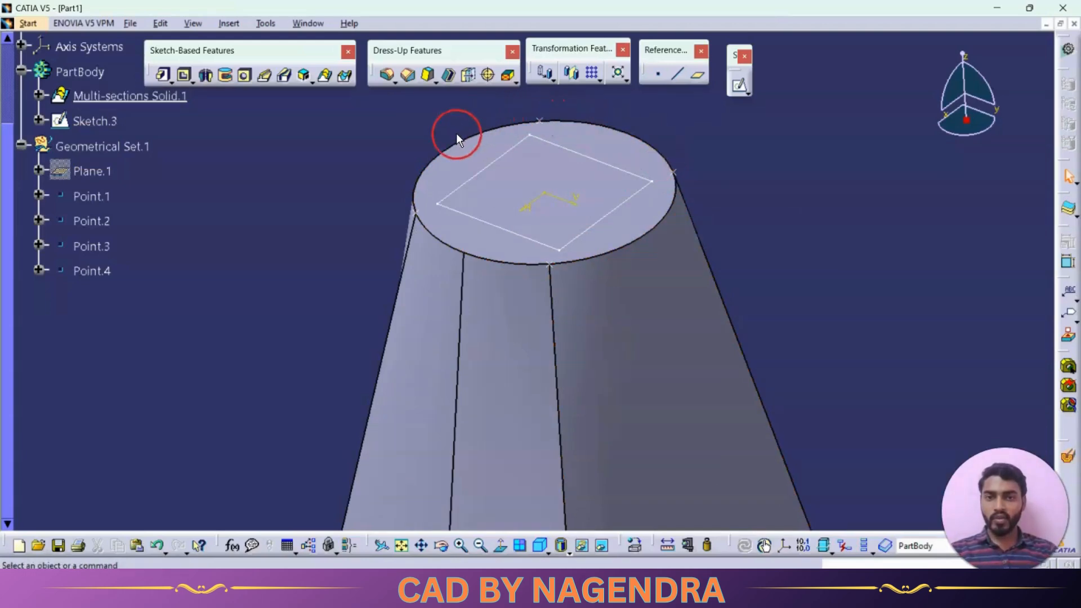
Hide all points in the part
middle_click_drag(834, 264, 815, 341)
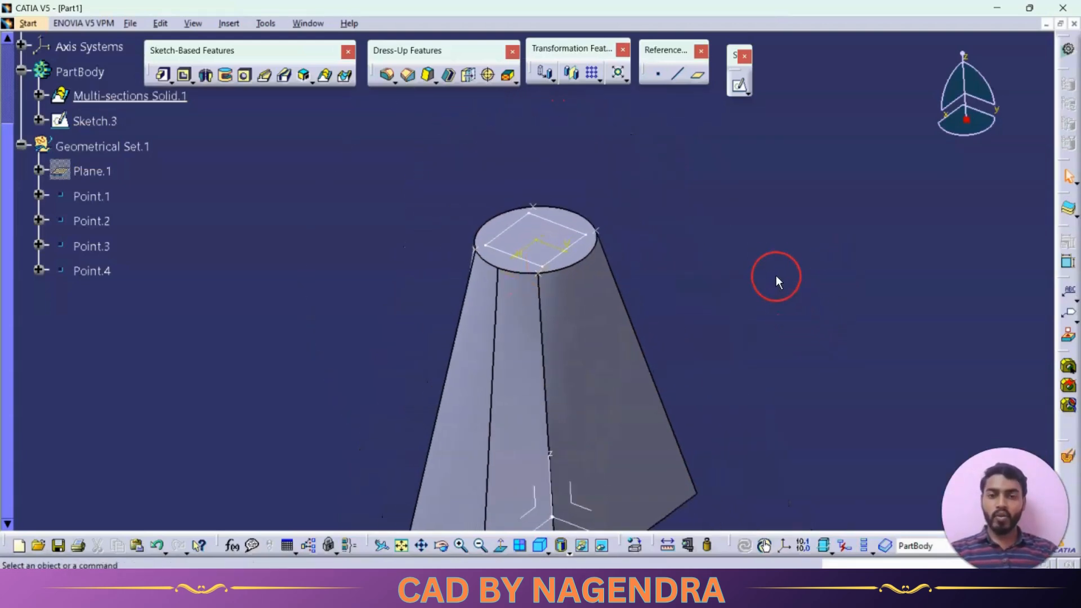
middle_click_drag(754, 283, 717, 234)
scroll(718, 234, "up", 1)
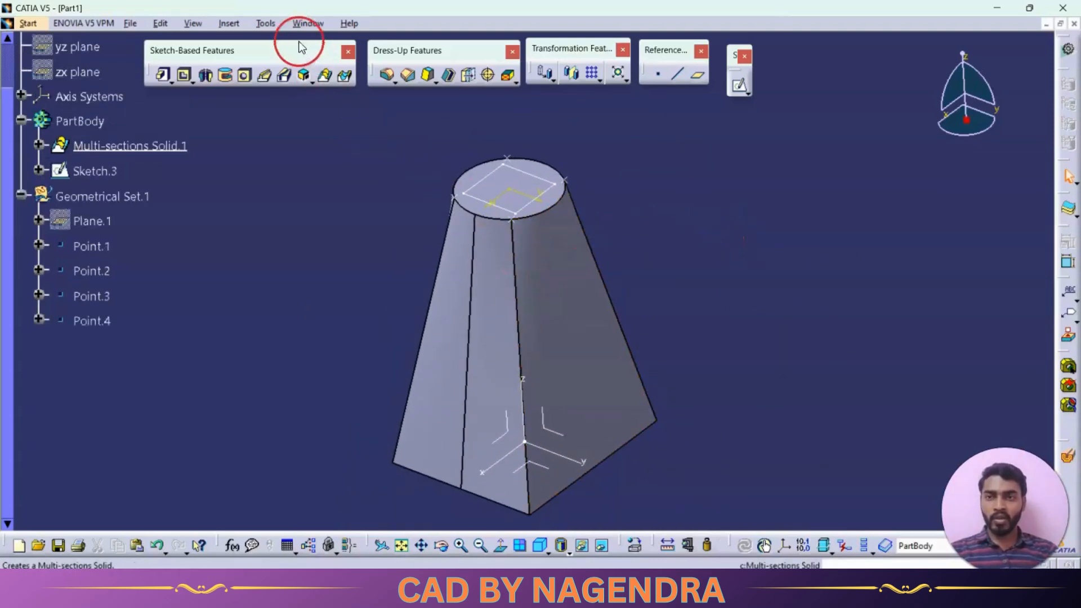
left_click(266, 23)
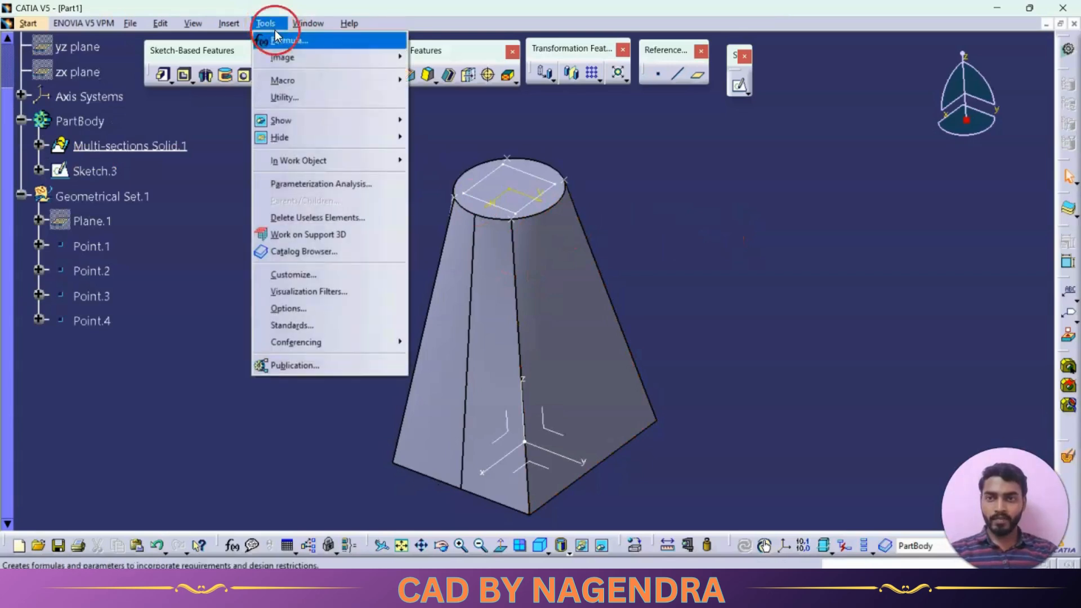
mouse_move(305, 138)
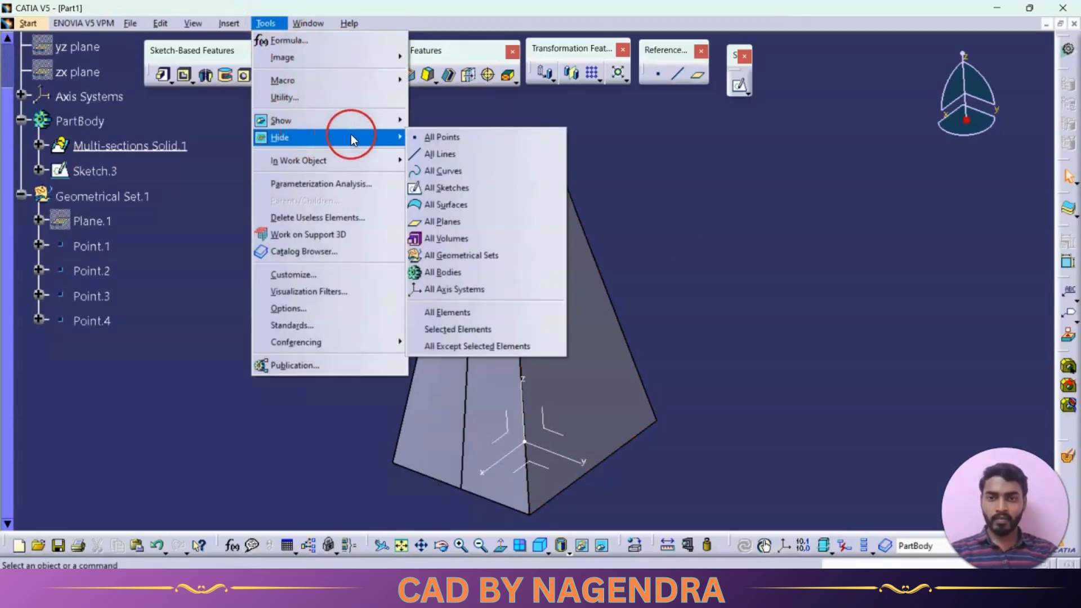
left_click(445, 136)
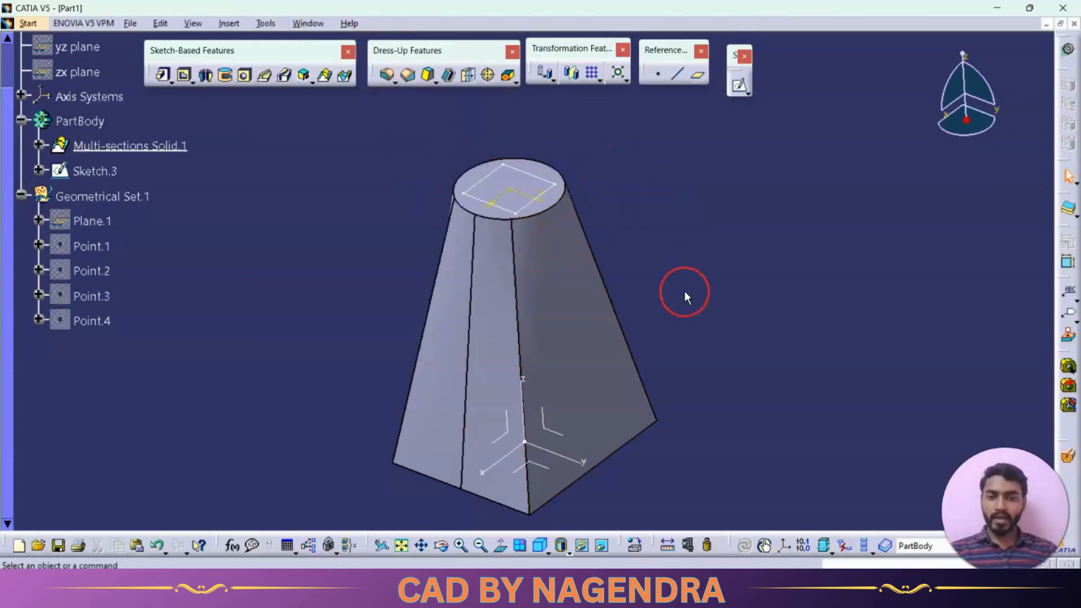
middle_click_drag(684, 291, 685, 227)
middle_click_drag(710, 323, 560, 160)
middle_click_drag(859, 305, 857, 237)
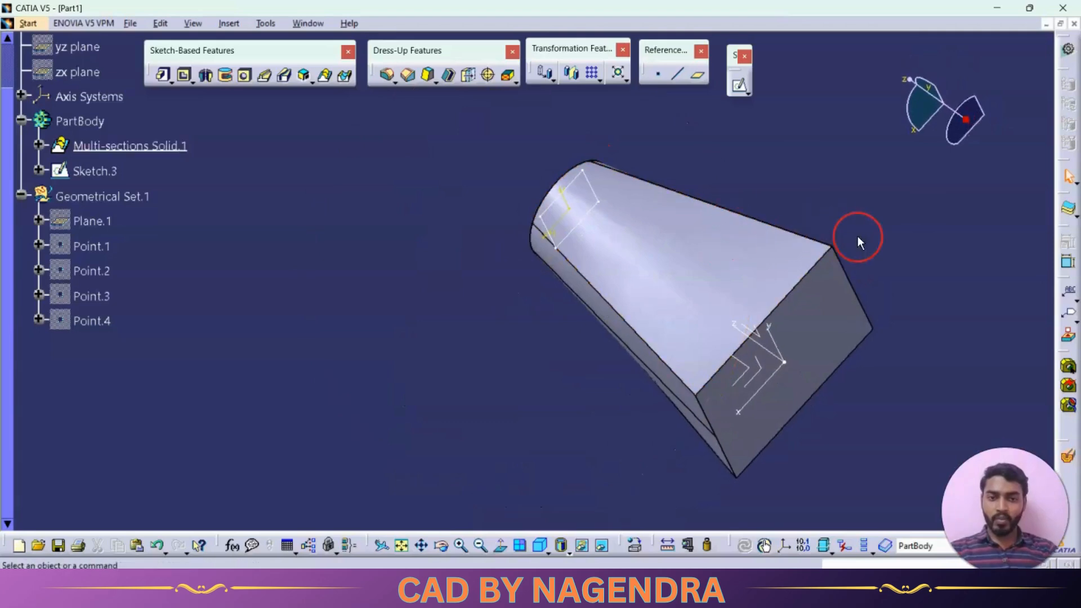
Sketch a circle centered on the origin on the solid's rectangular base face, inside its edges, and leave the sketch
left_click(822, 322)
left_click(739, 85)
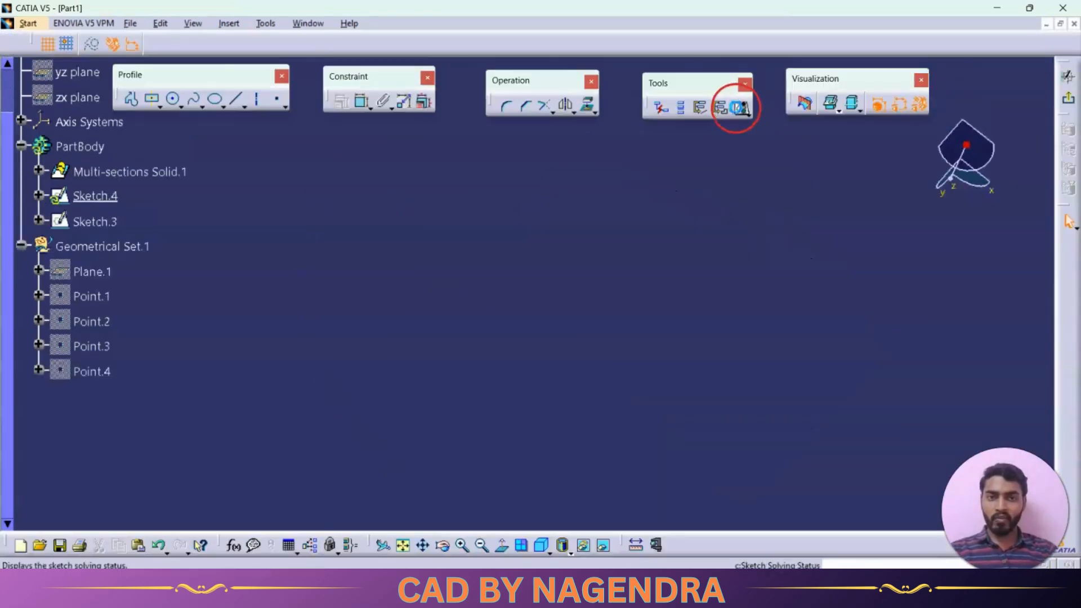
left_click(404, 546)
left_click(173, 100)
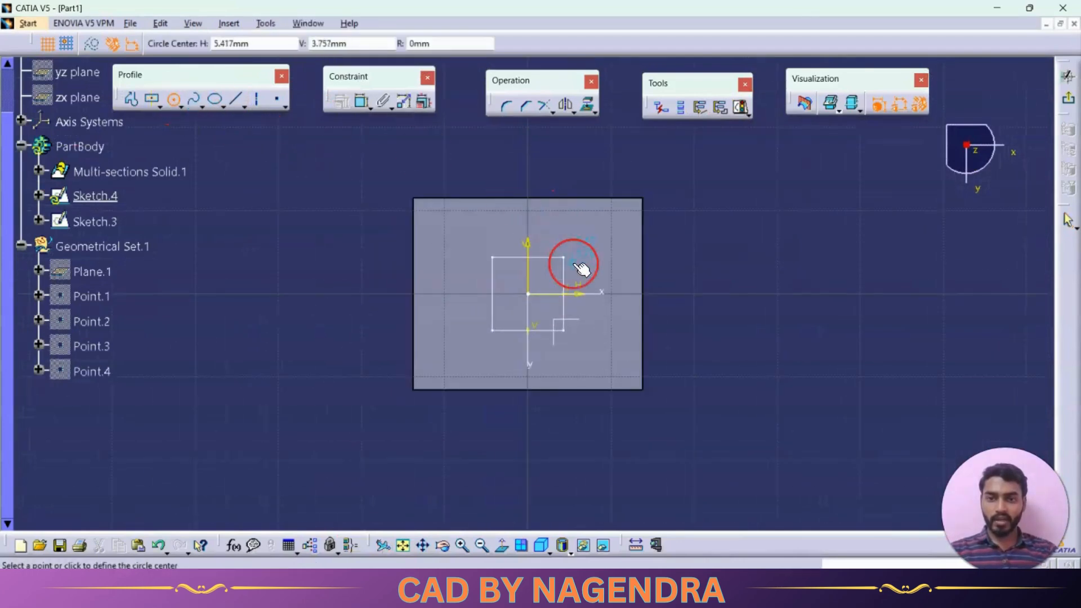
left_click(528, 293)
left_click(595, 337)
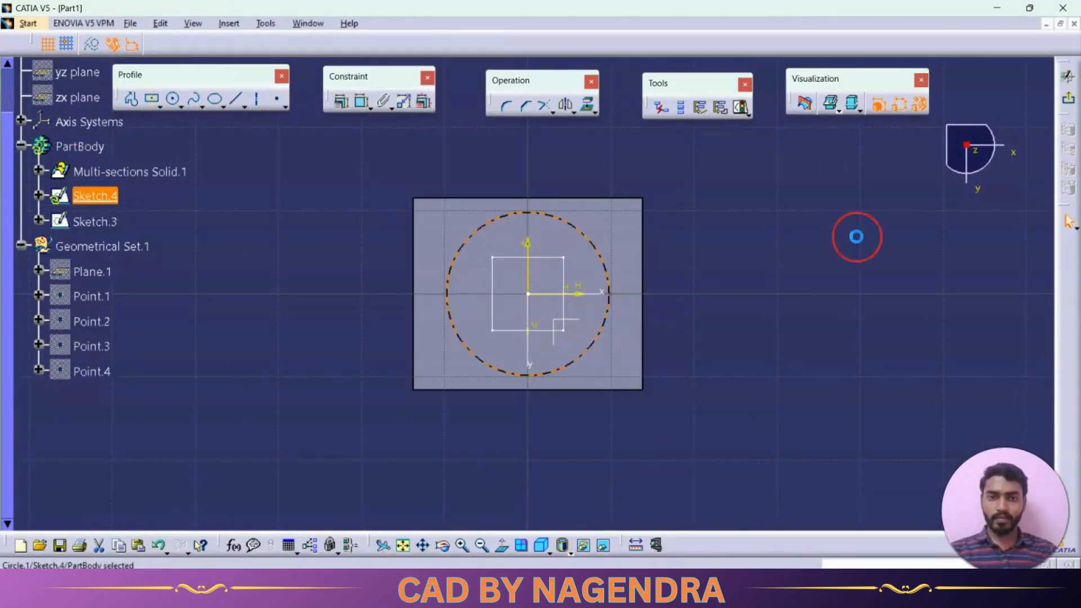
left_click(1067, 97)
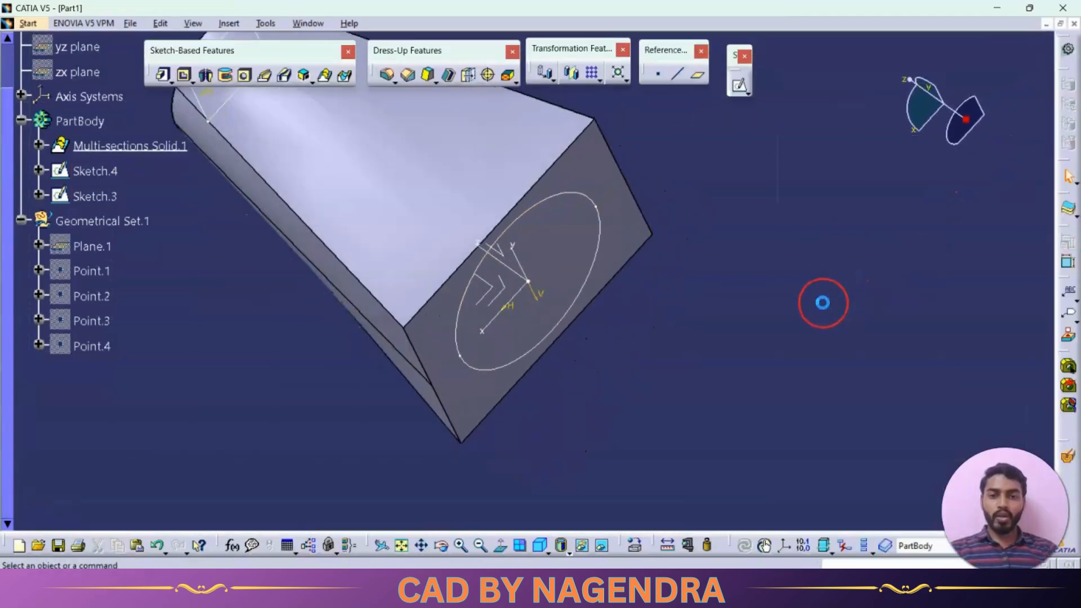
Start a Removed Multi-sections Solid with the base circle as first section and the top rectangle as second section
left_click(540, 545)
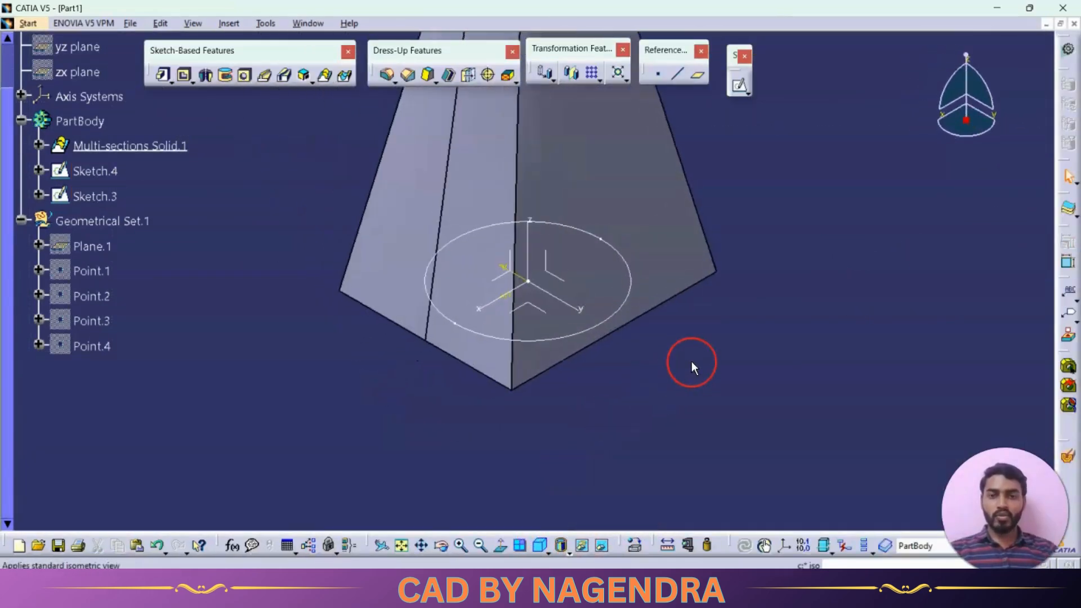
middle_click_drag(759, 210, 696, 323)
middle_click_drag(679, 212, 683, 292)
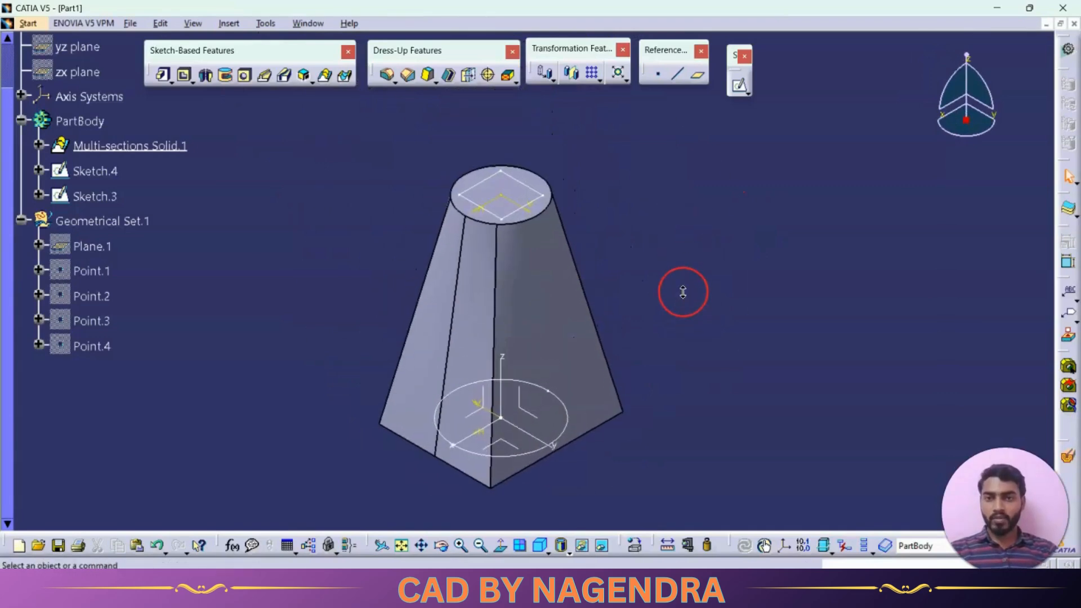
left_click(345, 79)
left_click(749, 251)
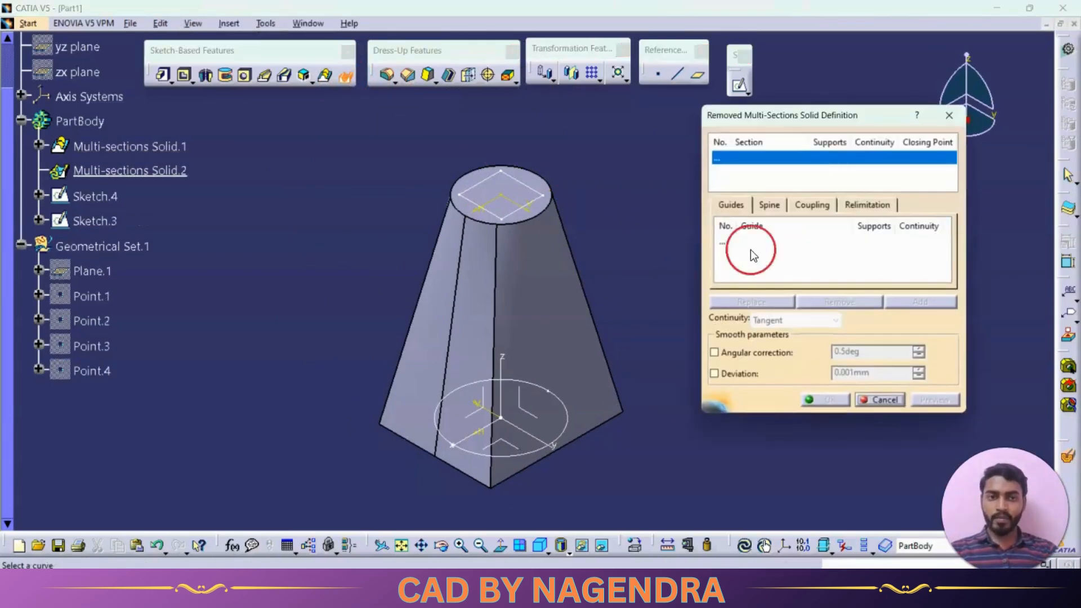
left_click(783, 159)
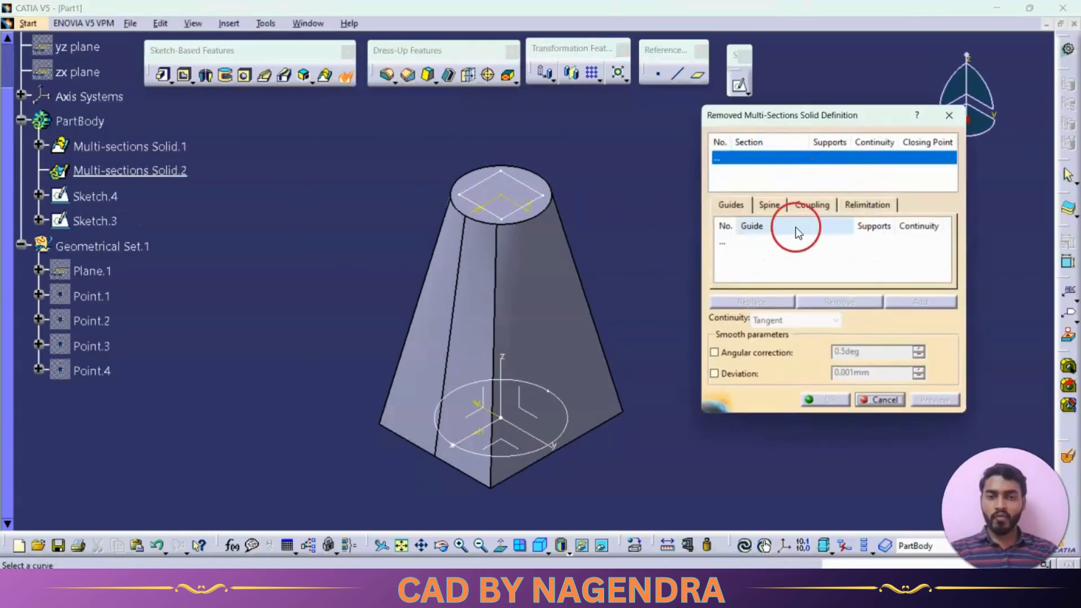
middle_click_drag(672, 268, 651, 246)
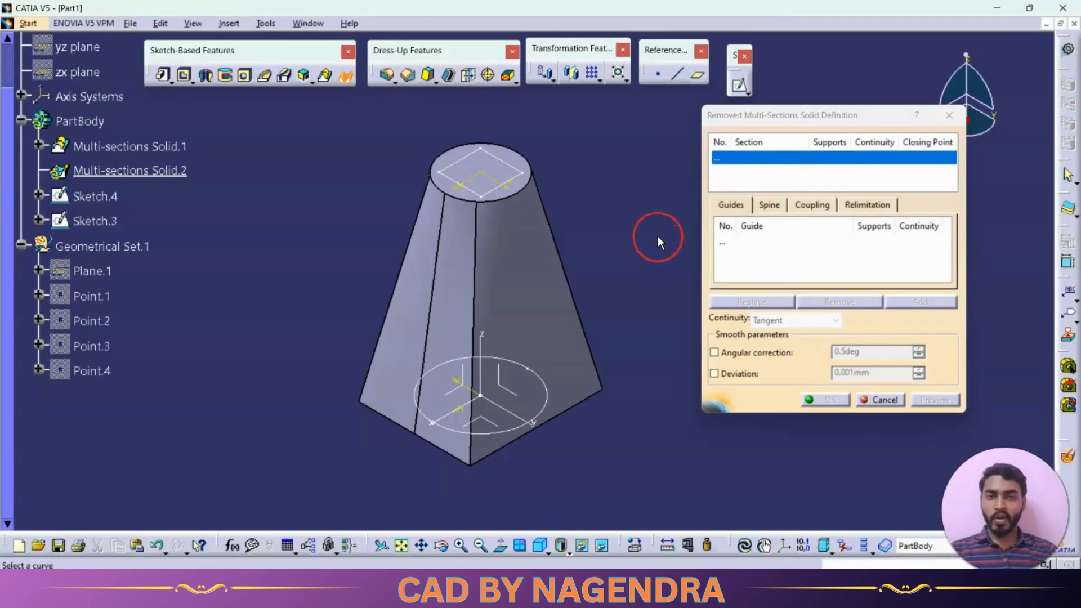
left_click(547, 388)
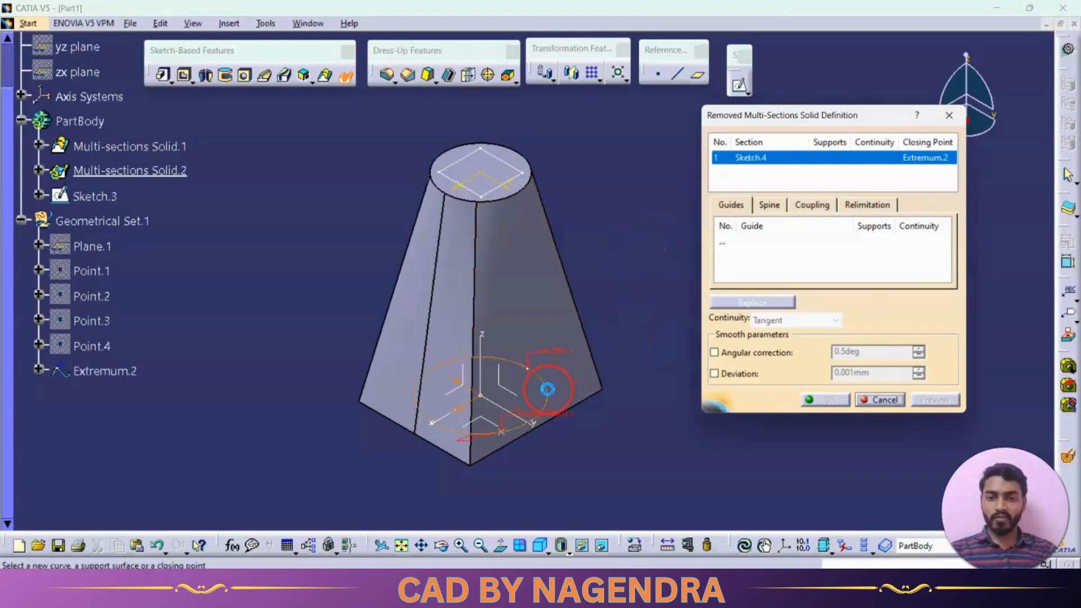
left_click(523, 179)
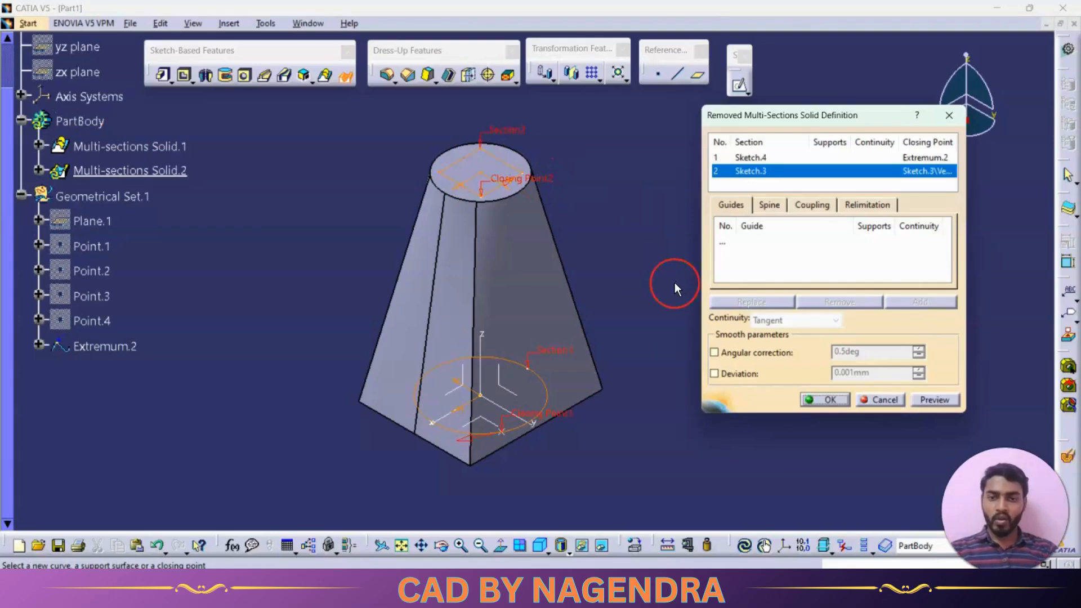
Replace the circle section's closing point with a new point on the circle, aligned with the rectangle's closing-point corner
right_click(565, 417)
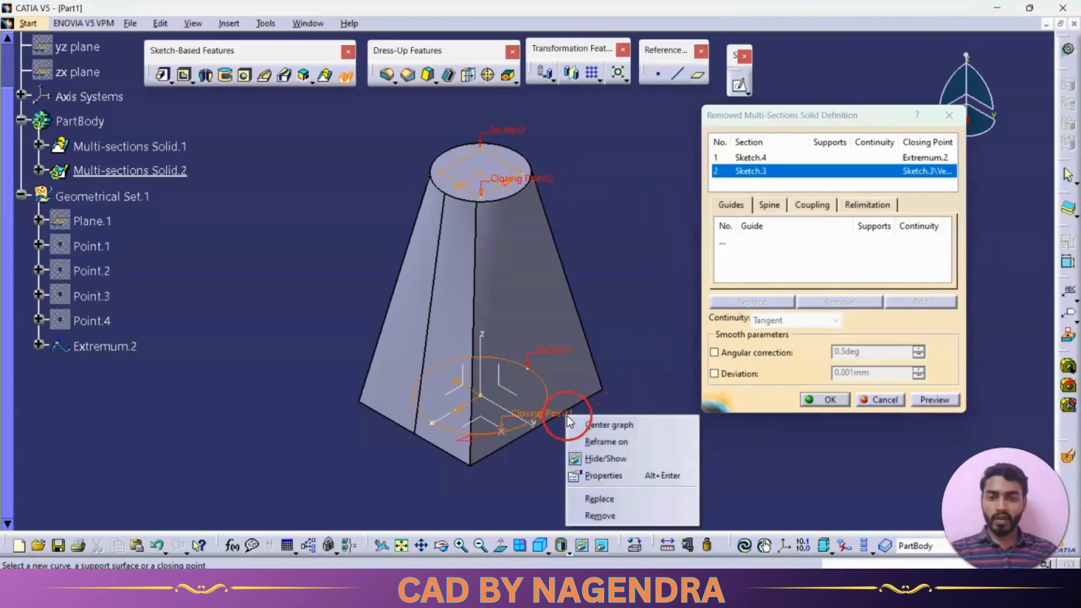
left_click(629, 514)
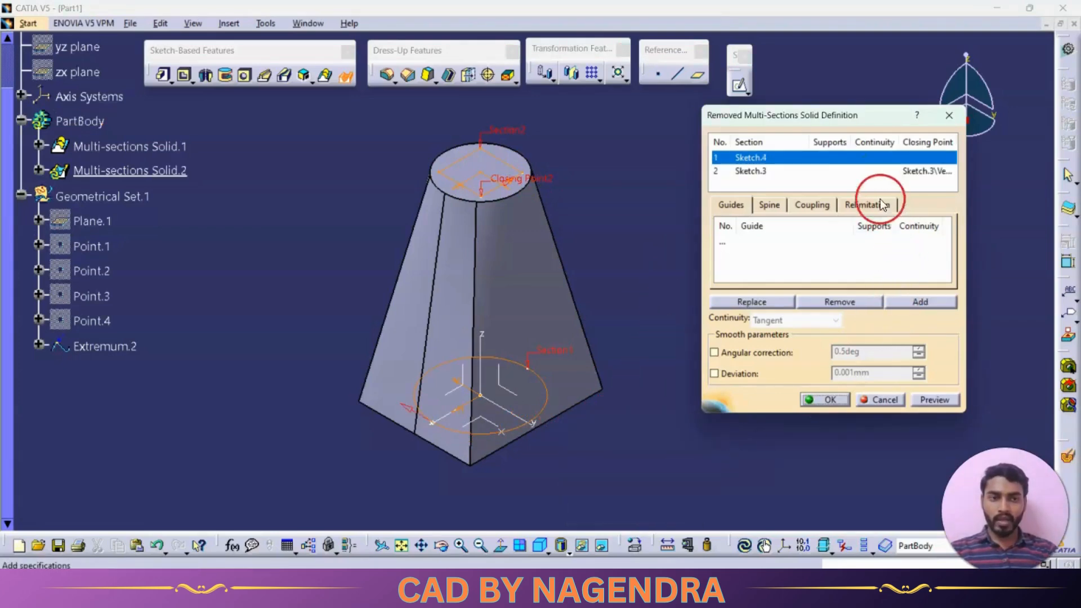
right_click(899, 156)
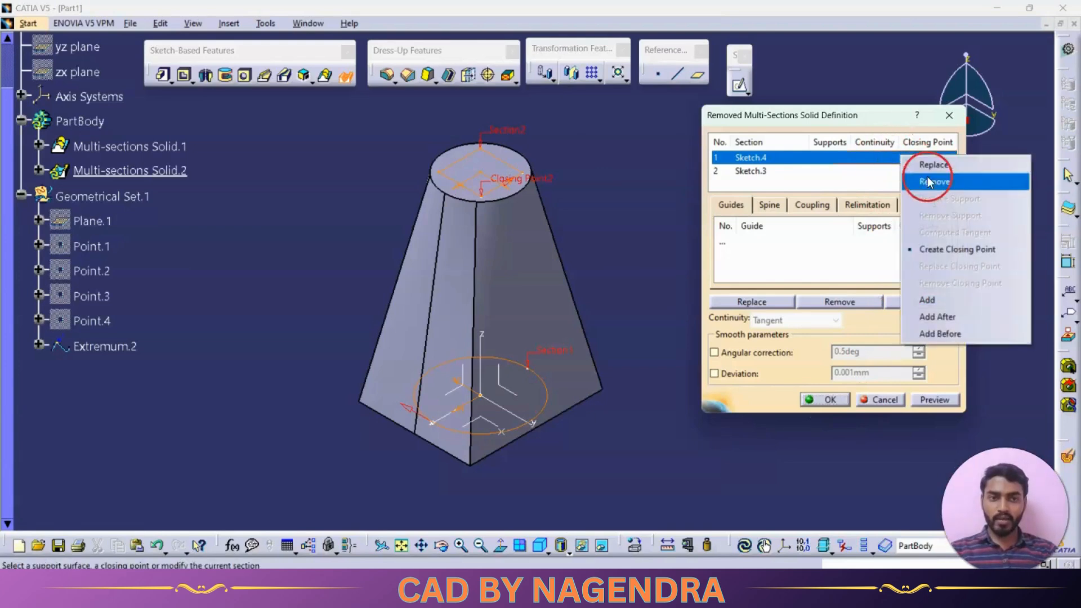
left_click(953, 248)
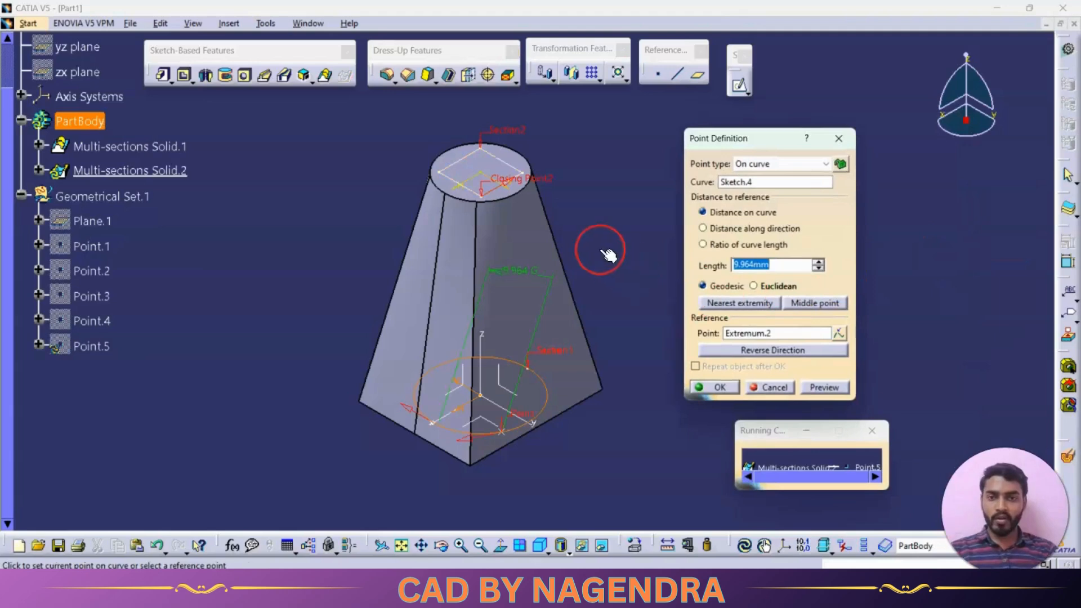
left_click(483, 200)
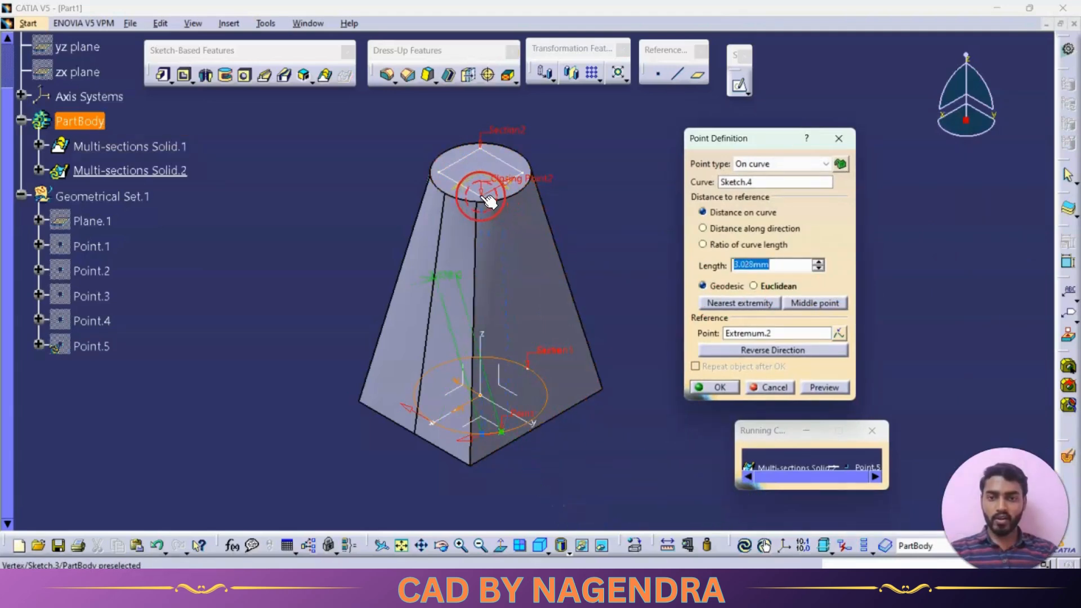
left_click(717, 387)
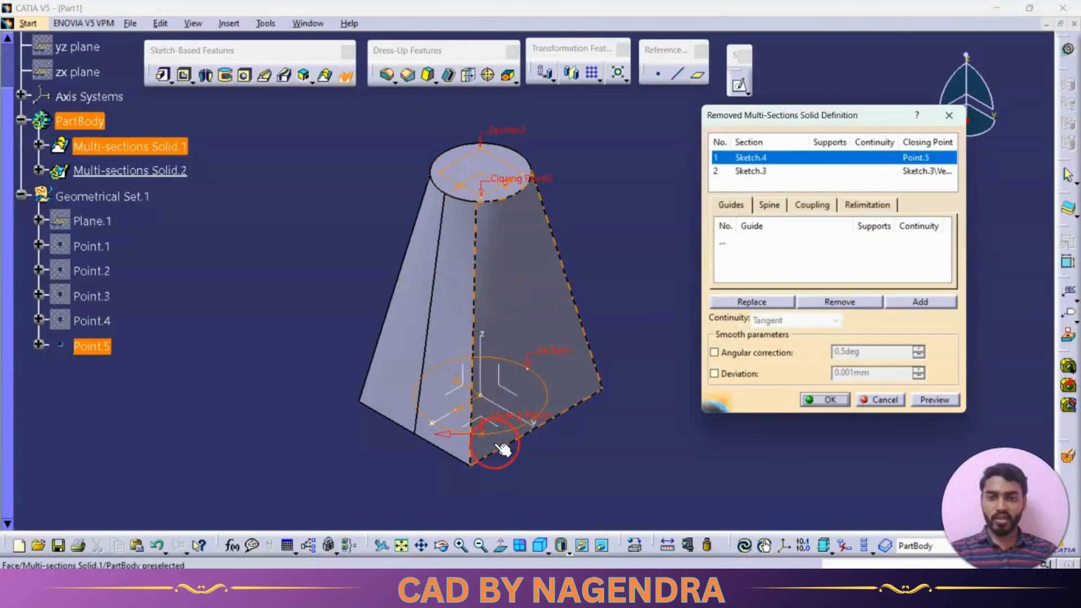
Set the sections coupling to Ratio and couple the circle's closing point with the rectangle's closing-point corner
left_click(812, 205)
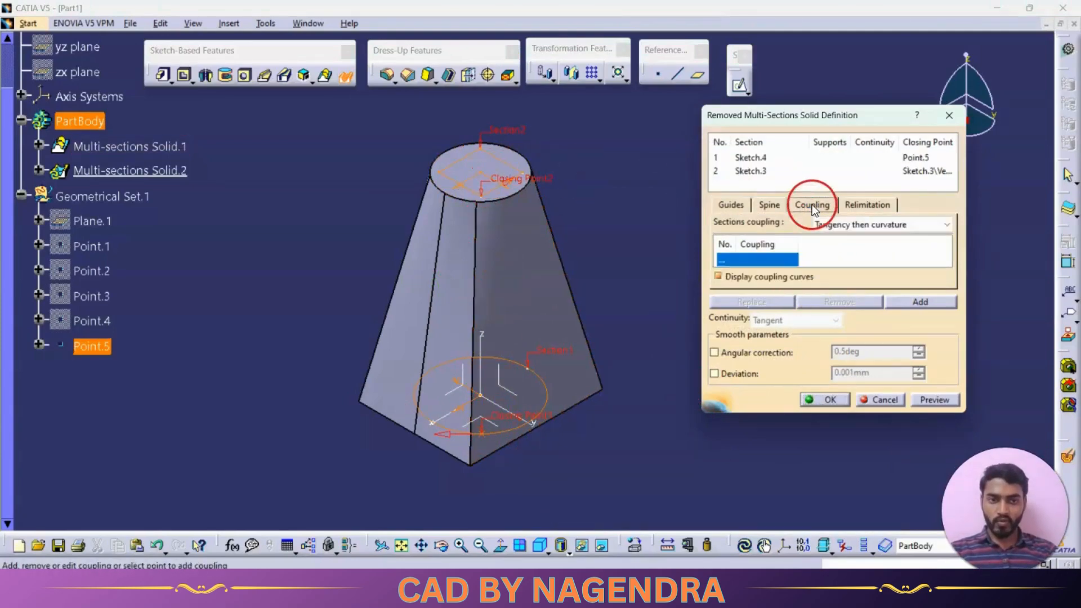
left_click(829, 224)
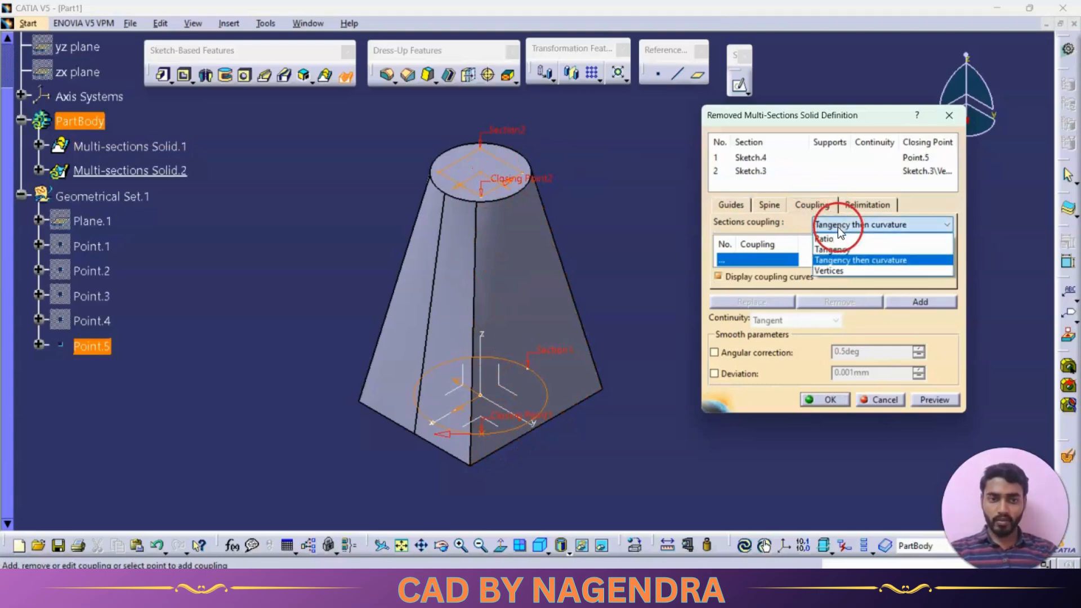
left_click(837, 238)
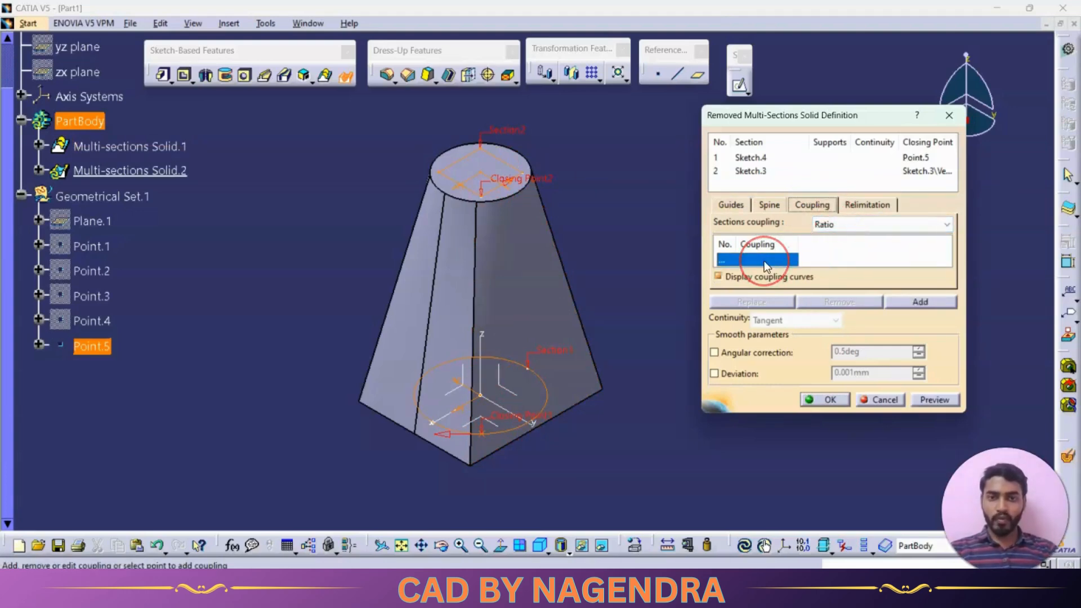
left_click(484, 439)
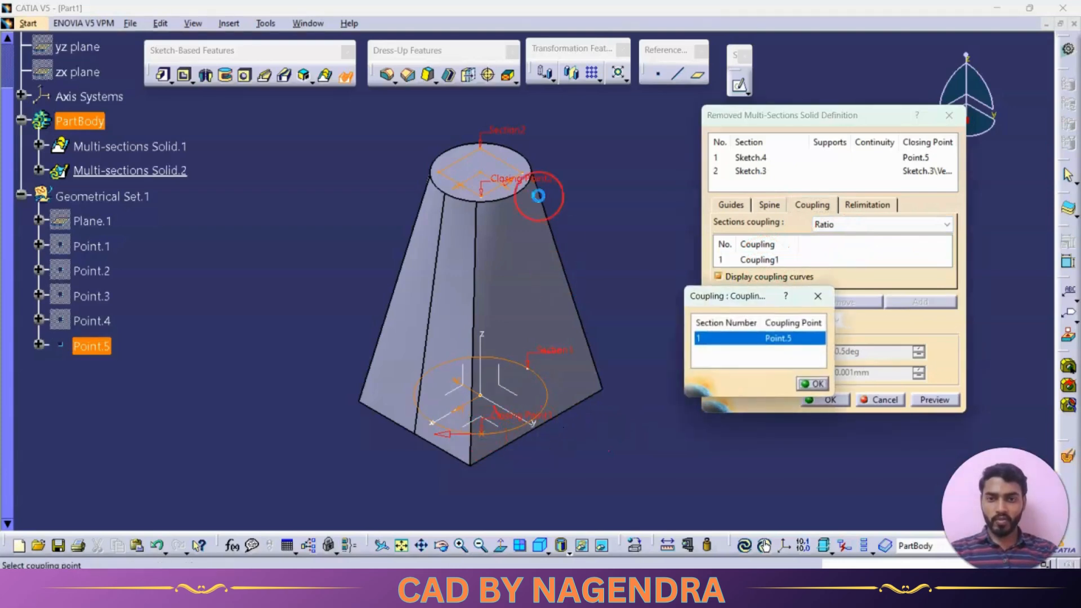
left_click(487, 202)
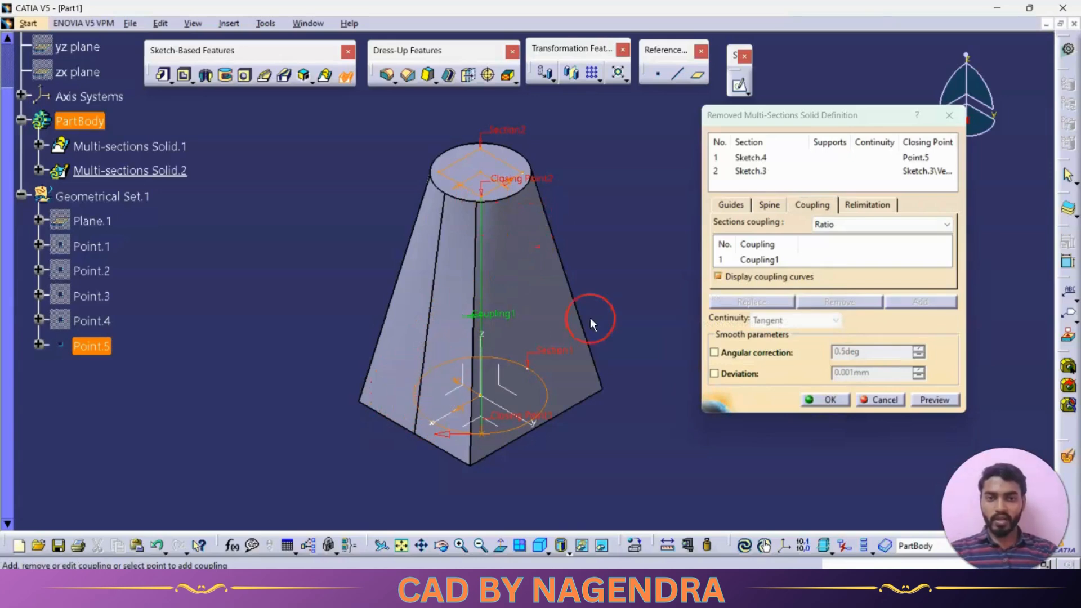
Add a second coupling from a new circle point, about 18.6 mm along the curve, to the rectangle's leftmost corner
left_click(785, 261)
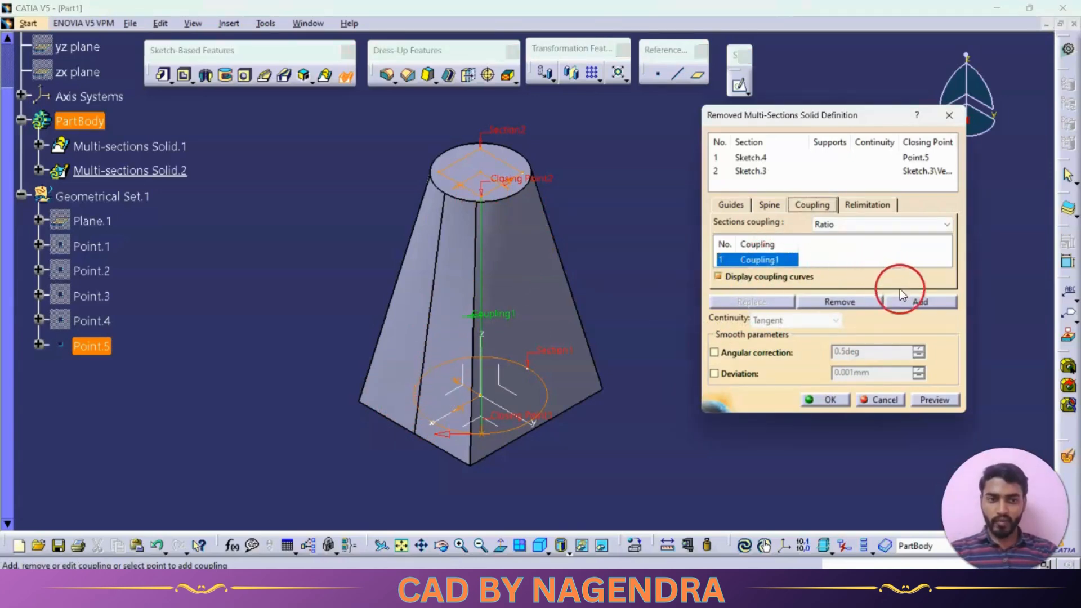
left_click(907, 300)
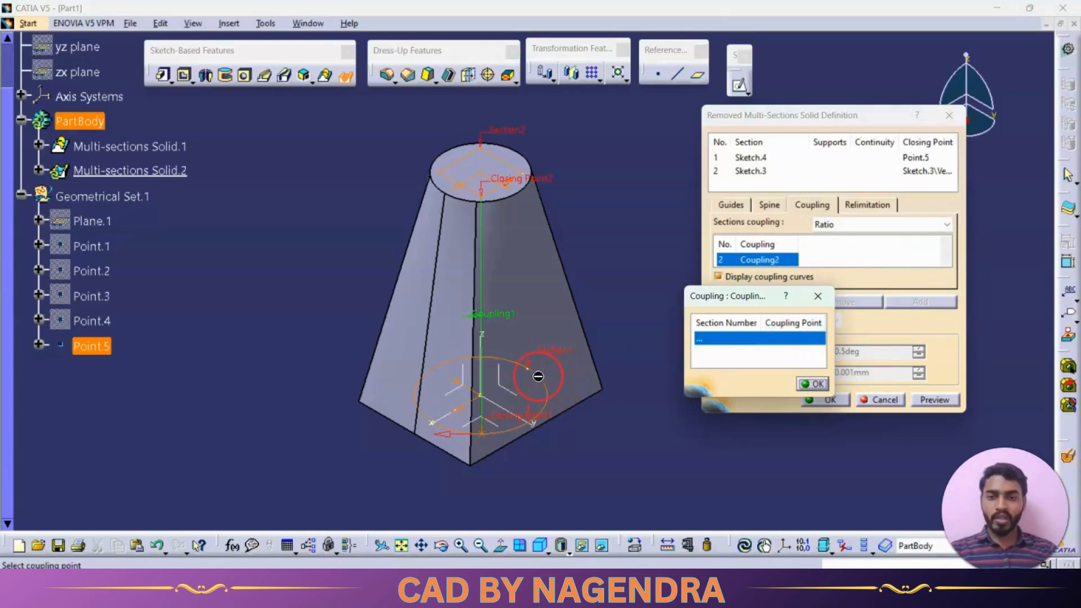
right_click(784, 325)
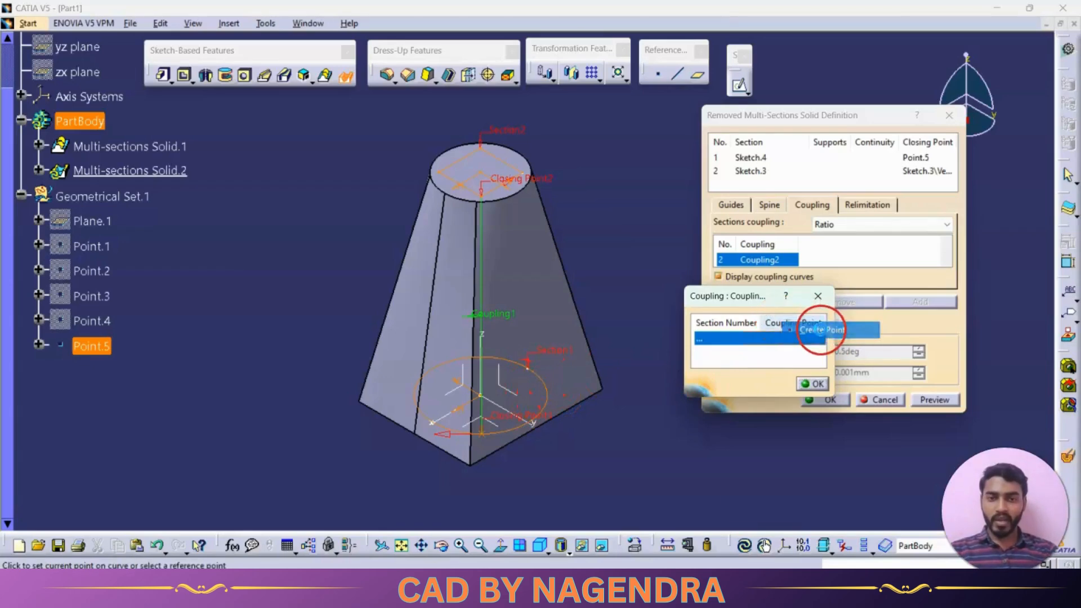
left_click(822, 329)
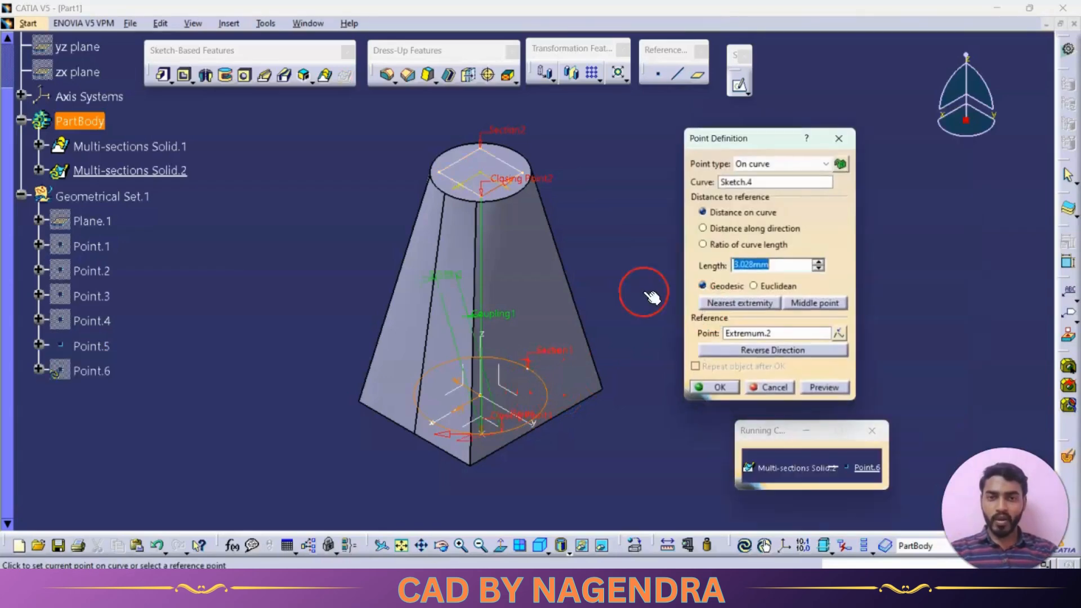
left_click(446, 175)
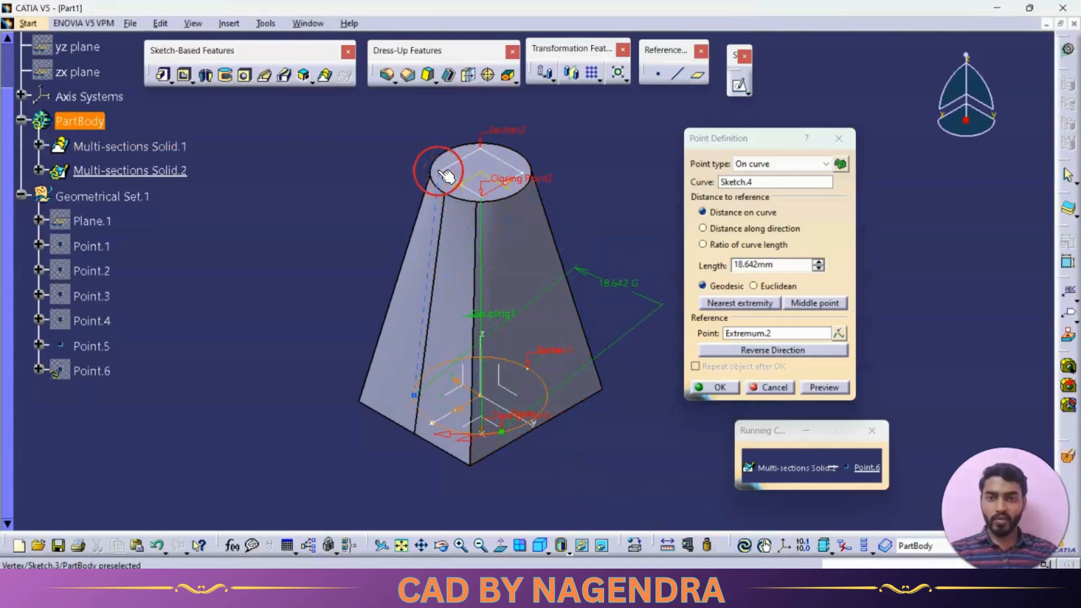
left_click(723, 385)
left_click(444, 173)
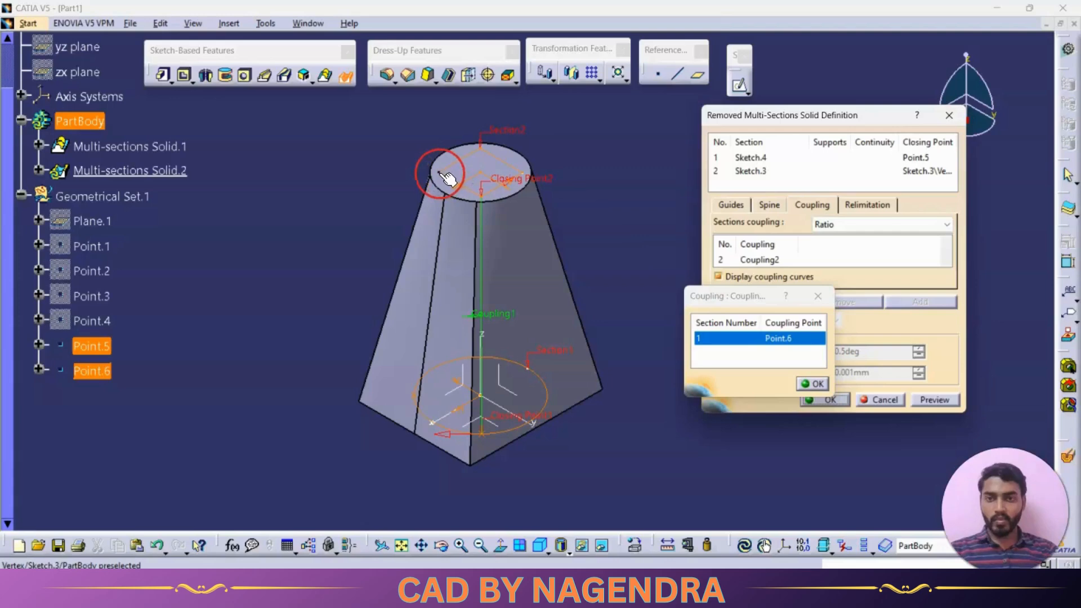
left_click(440, 174)
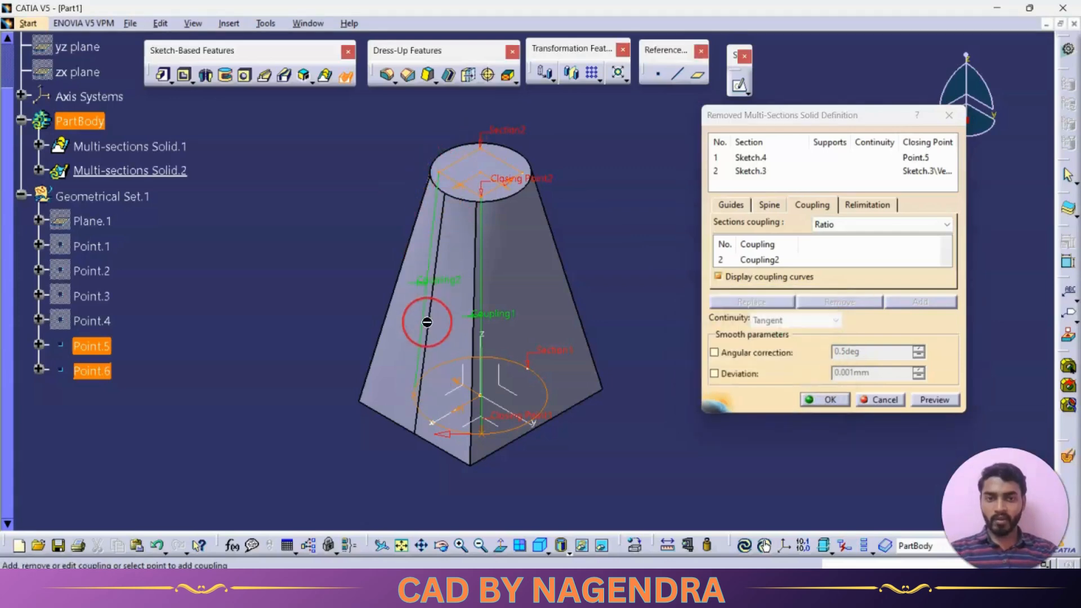
Add a third coupling from a new point at the back of the circle to the rectangle's rear corner
left_click(765, 260)
left_click(924, 299)
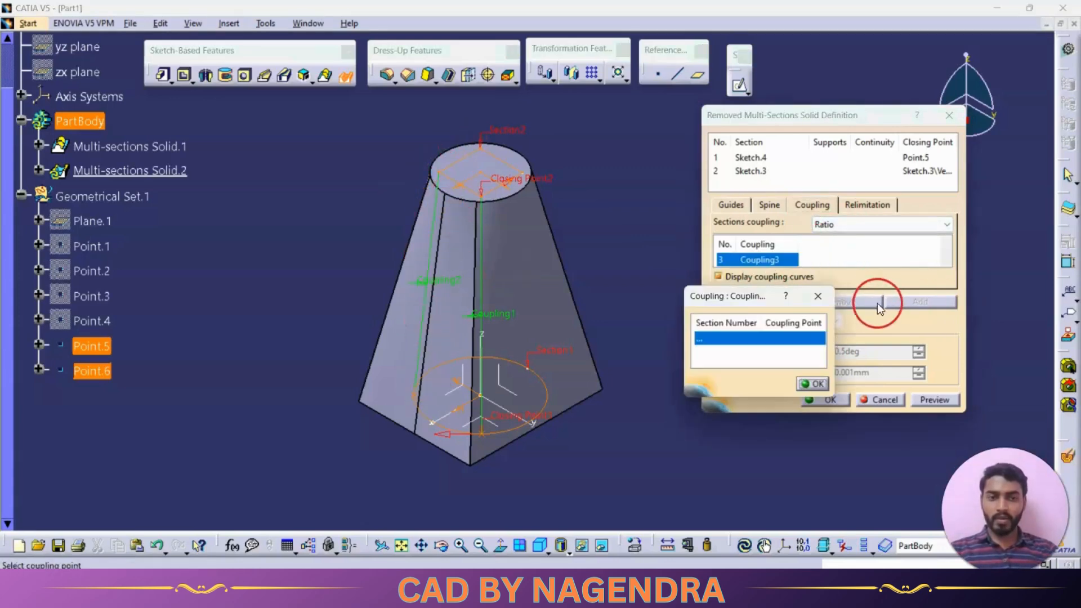
right_click(788, 319)
left_click(815, 329)
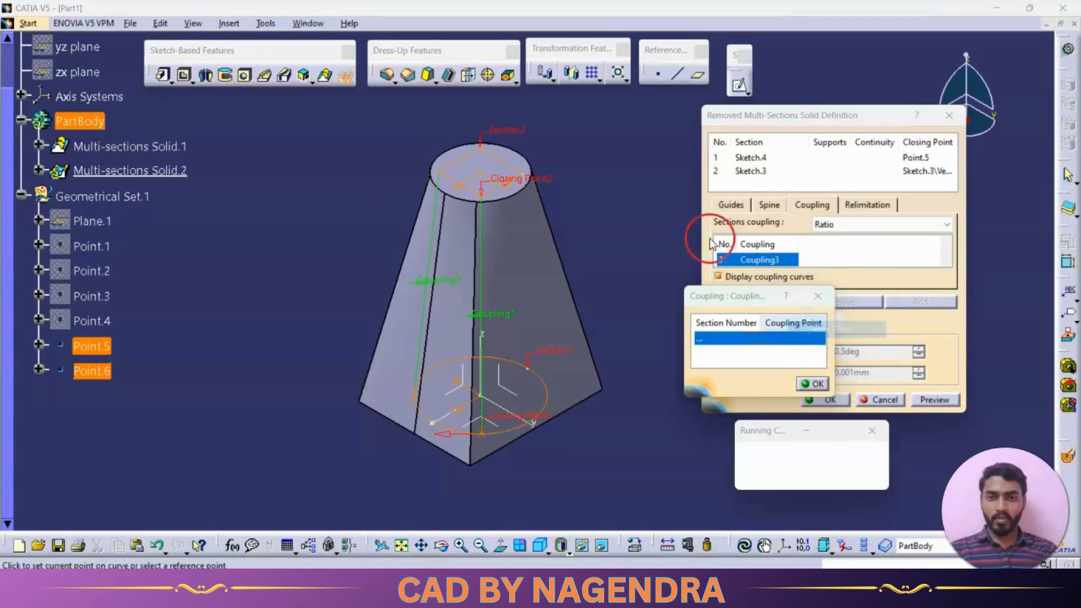
left_click(484, 151)
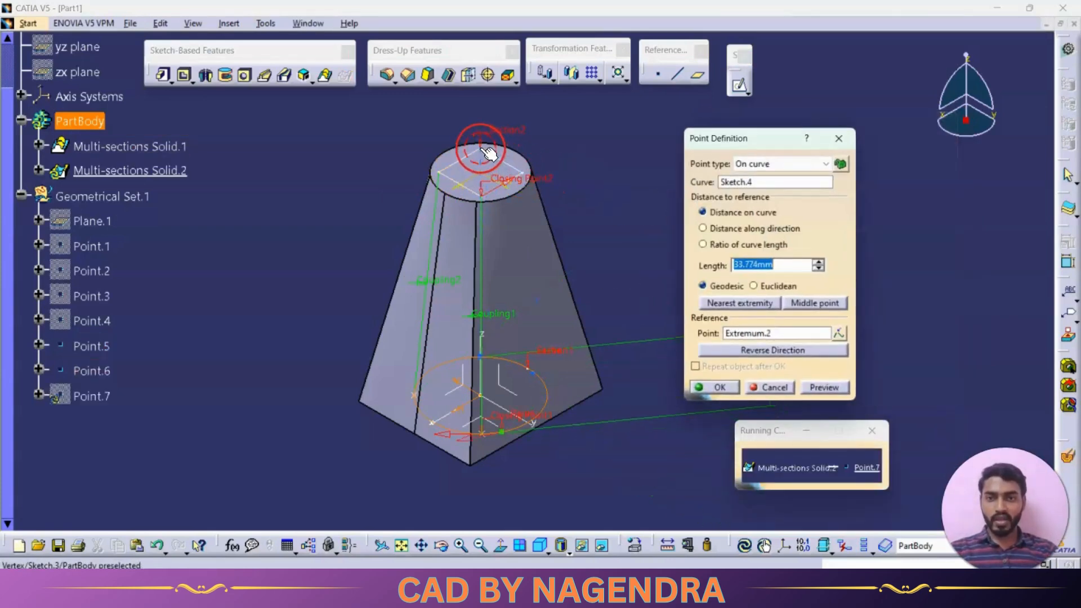
left_click(718, 388)
left_click(503, 146)
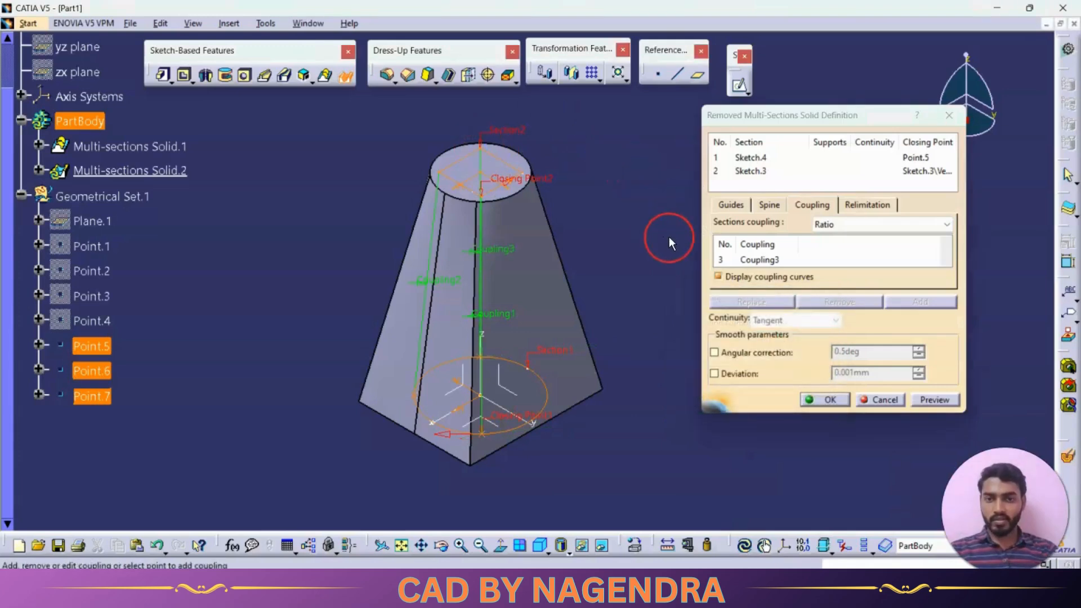
Add a fourth coupling from a new circle point, about 49.4 mm along the curve, to the rectangle's remaining corner
middle_click_drag(668, 236, 617, 266)
left_click(778, 260)
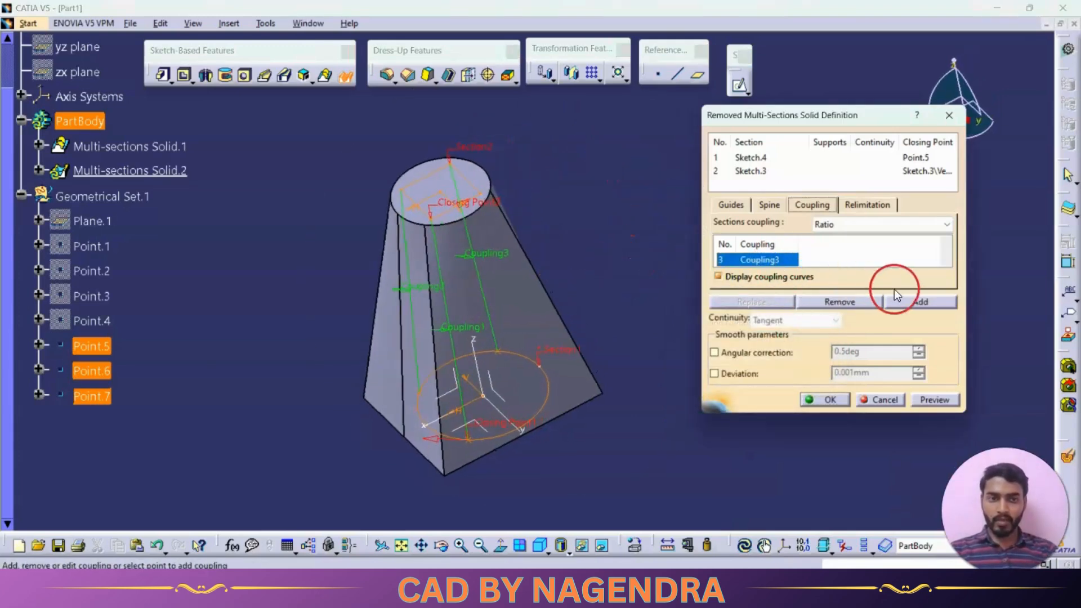
left_click(904, 298)
right_click(788, 326)
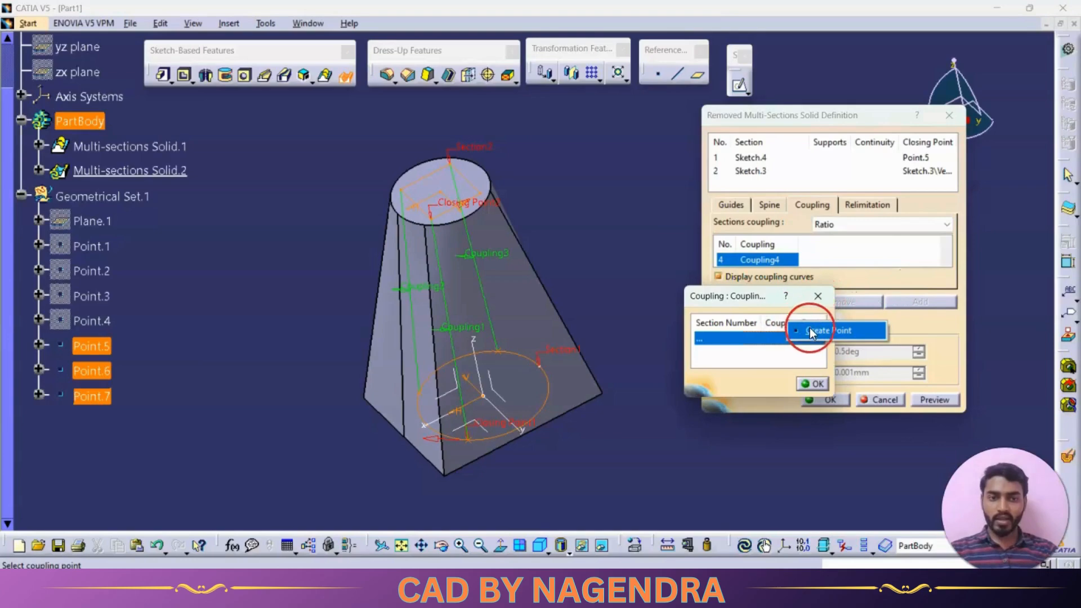
left_click(810, 330)
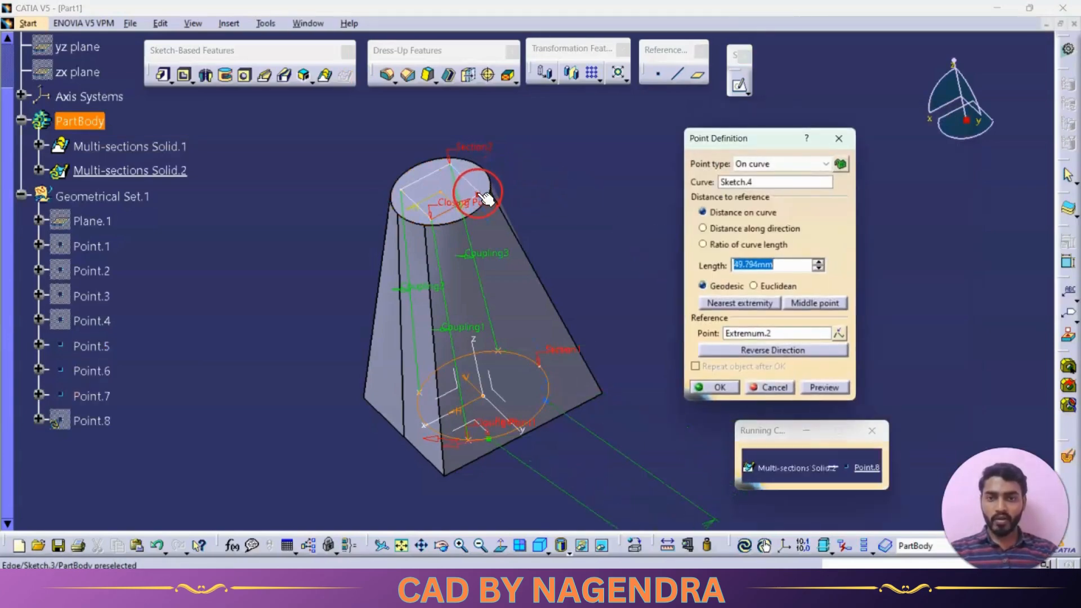
left_click(481, 194)
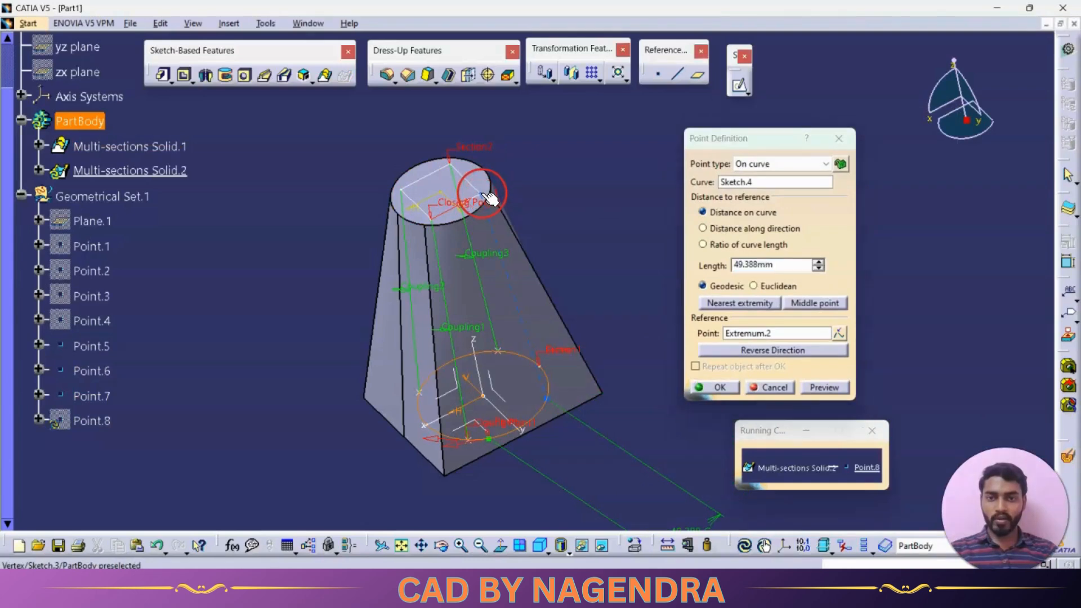
left_click(721, 387)
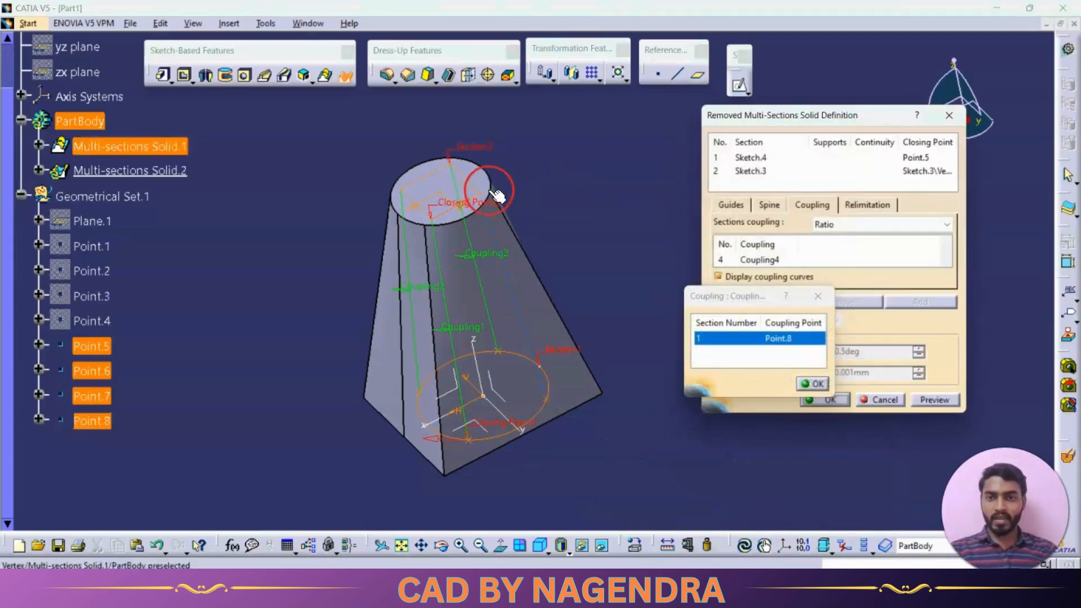
left_click(483, 195)
Preview the removed multi-sections solid with its four couplings and create the cut through the tapered body
middle_click_drag(559, 248, 632, 213)
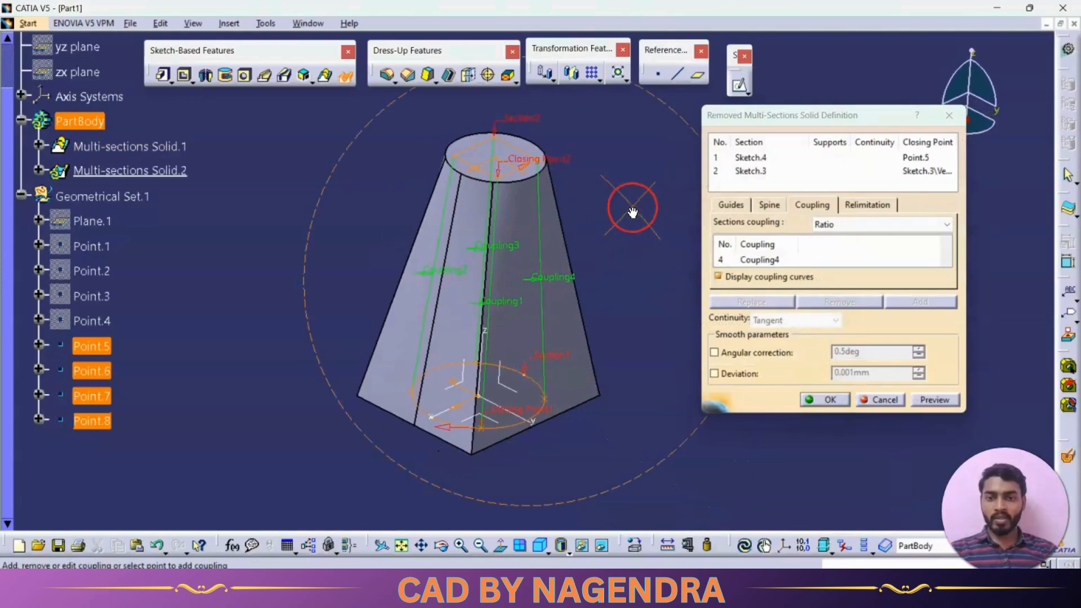
left_click(927, 399)
left_click(815, 398)
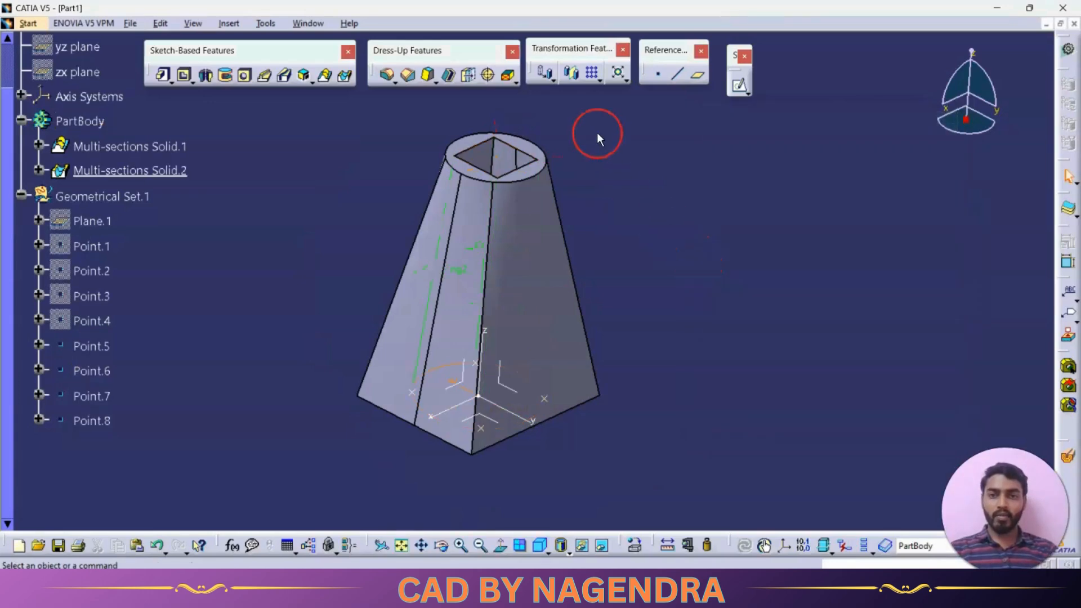
Inspect the cut's interior with a temporary dynamic section, examining the transition between circle and rectangle, and return to the isometric view
middle_click_drag(597, 133, 568, 450)
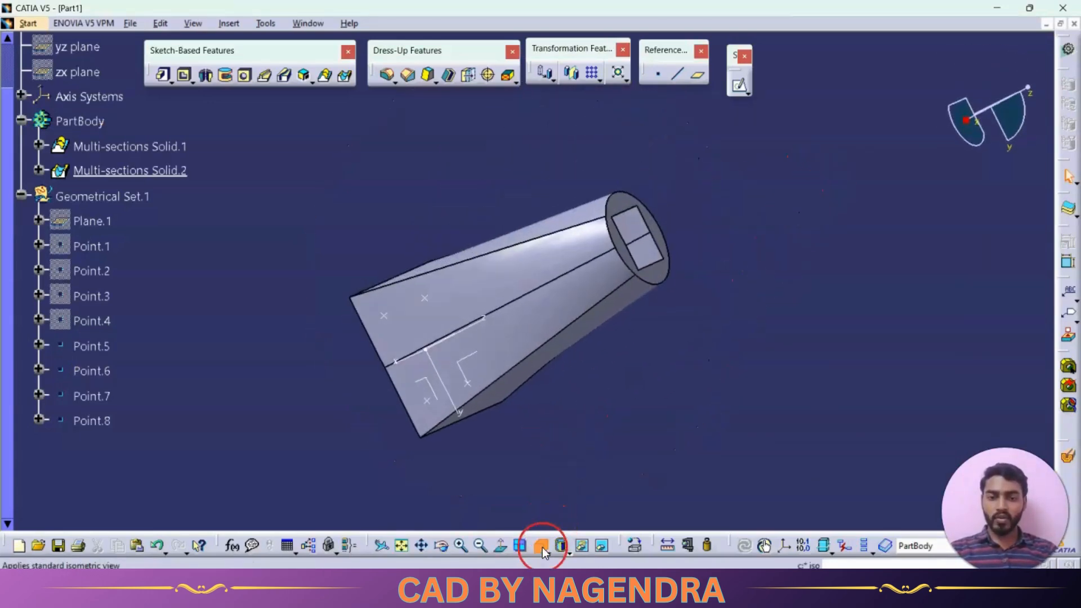
left_click(539, 545)
left_click(1069, 461)
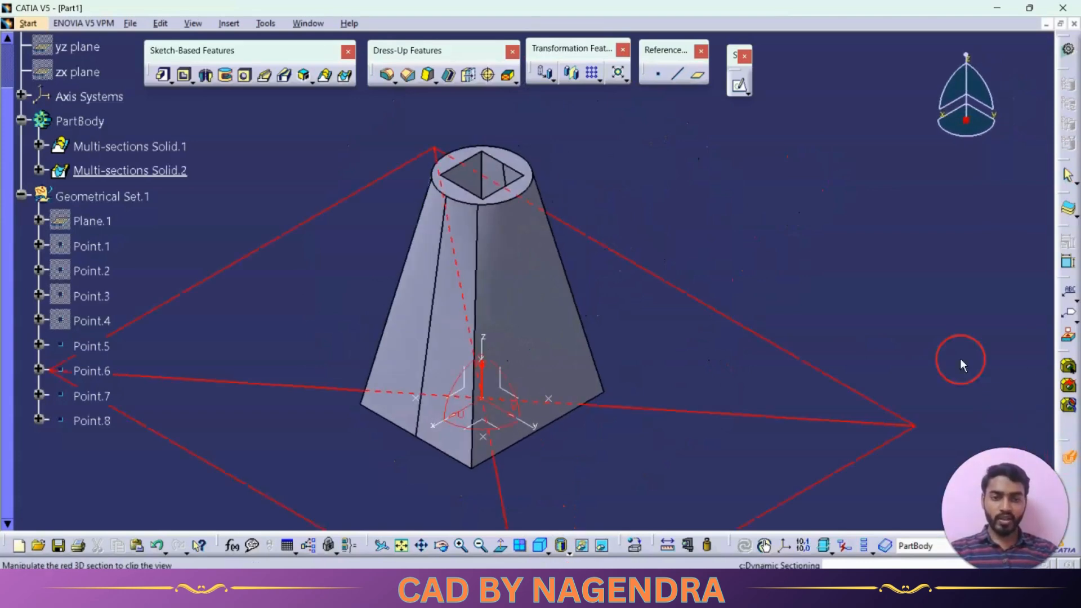
middle_click_drag(480, 362, 645, 413)
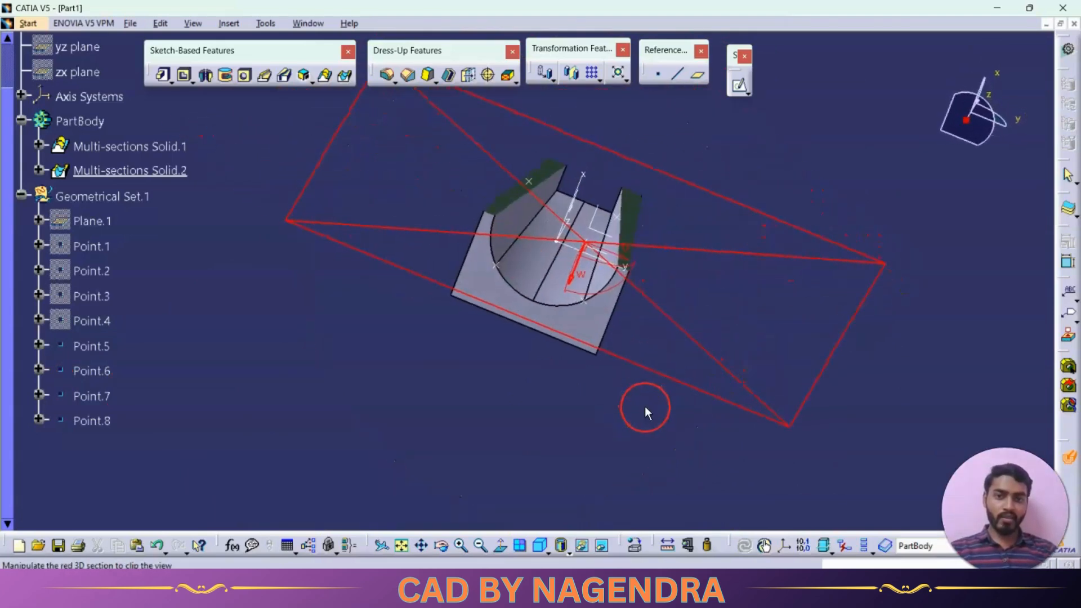
left_click(1071, 460)
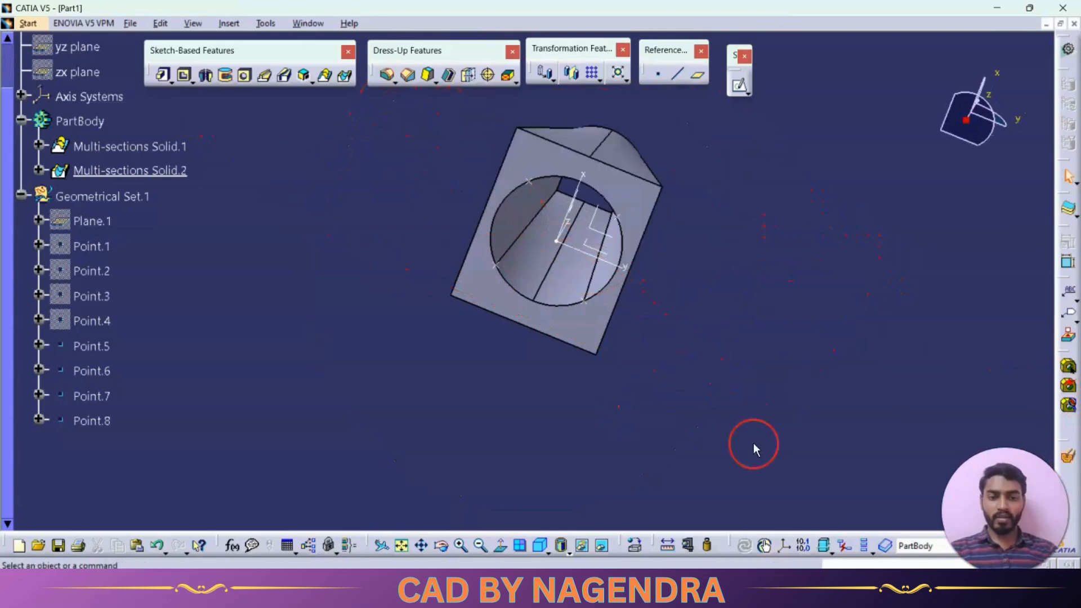
left_click(540, 544)
middle_click_drag(576, 474, 643, 257)
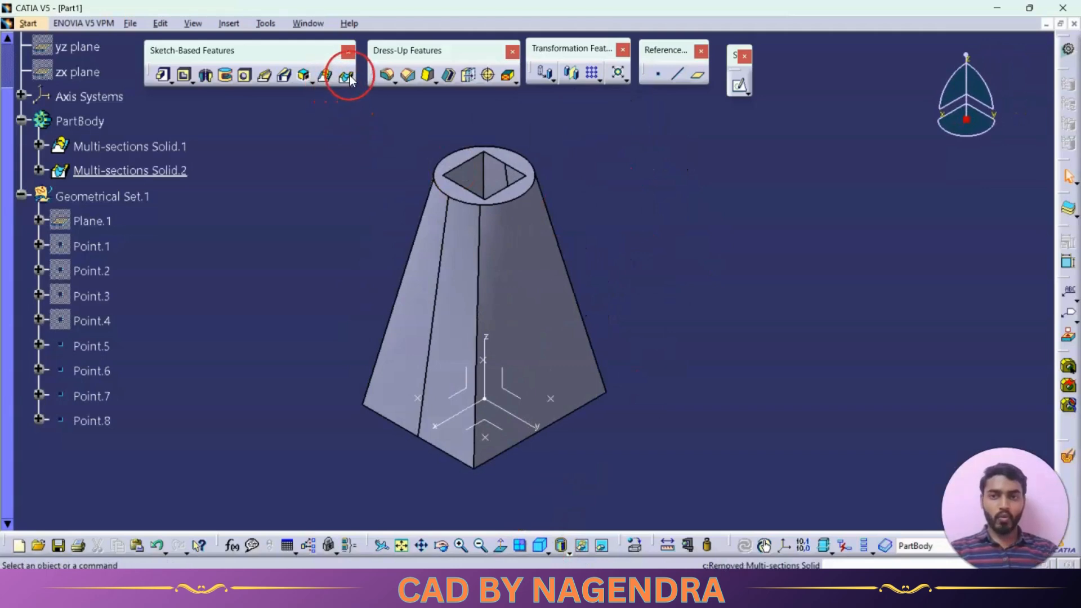